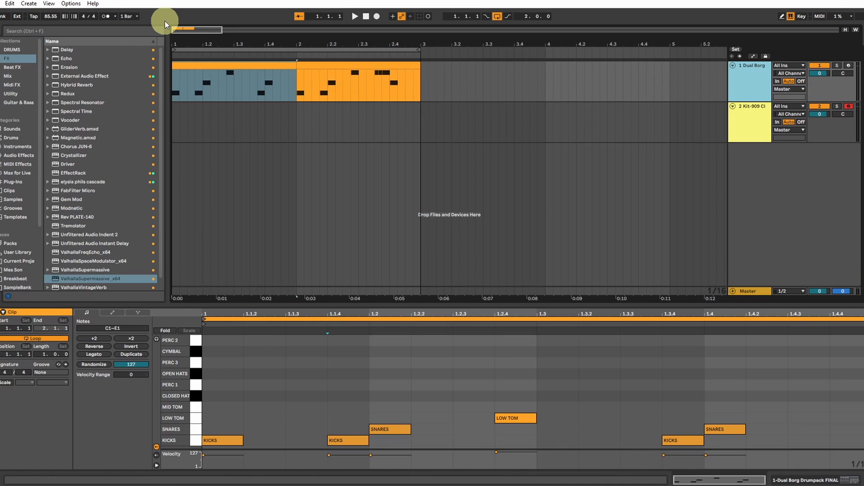
Step: Arm the Dual Borg track for recording and play back its two-bar drum pattern
drag(173, 27, 179, 30)
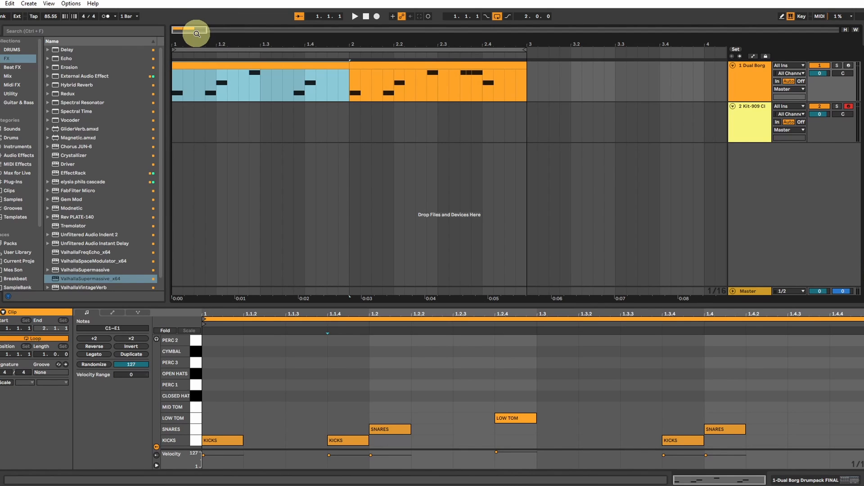
click(748, 86)
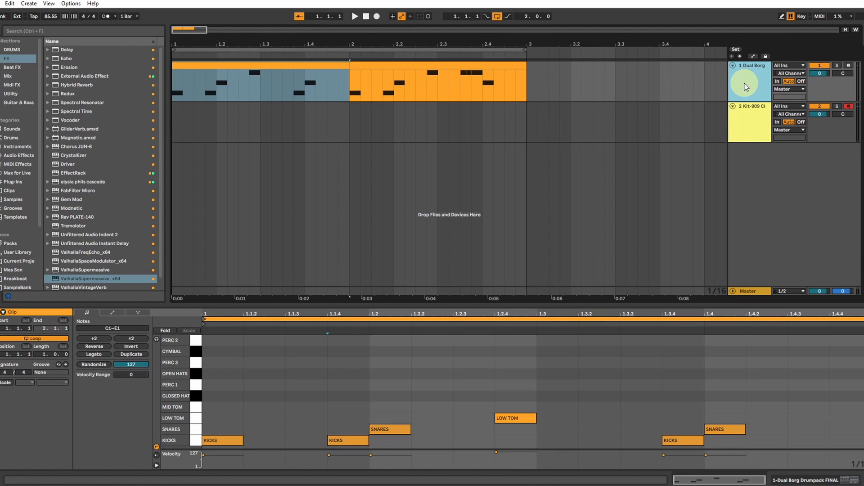
click(849, 67)
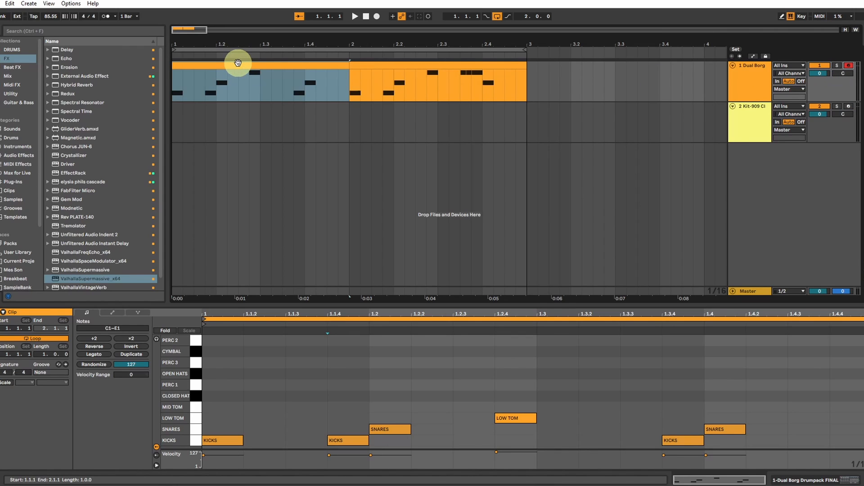
key(space)
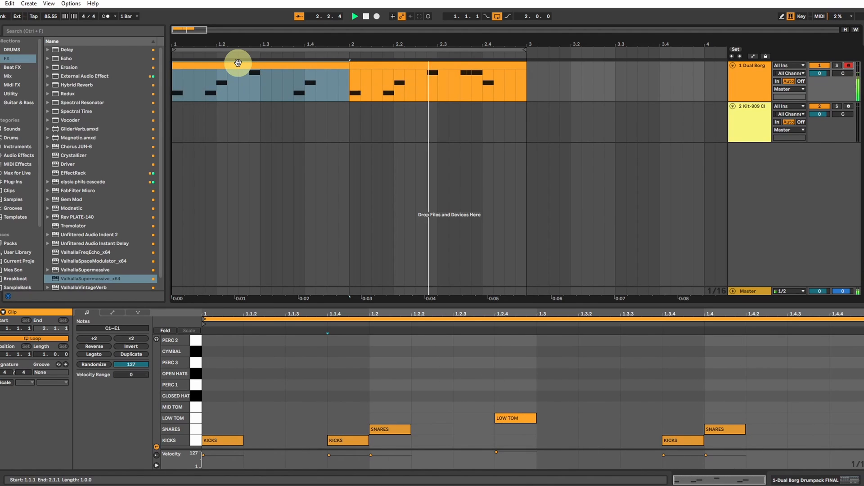
Step: Show the Dual Borg drum rack and shift the computer MIDI keyboard to the C1 to C2 octave
click(797, 480)
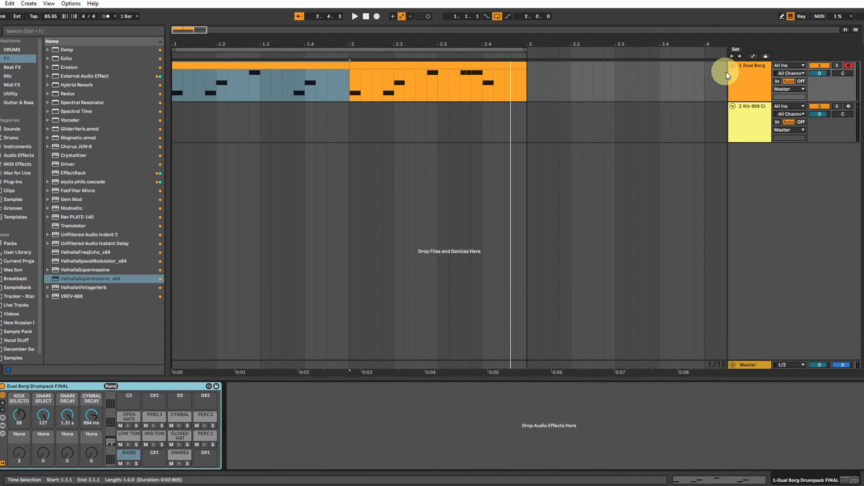
key(a)
key(z)
Step: Audition the kit's individual drums with a temporary clip of ascending notes from 3.3.1 to 4.1.1 on the Dual Borg track, and remove the clip
drag(611, 86, 708, 87)
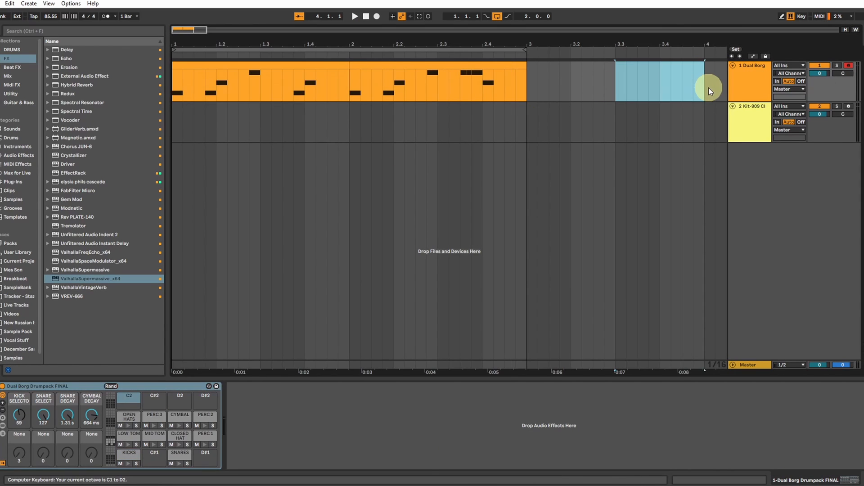
key(ctrl+shift+m)
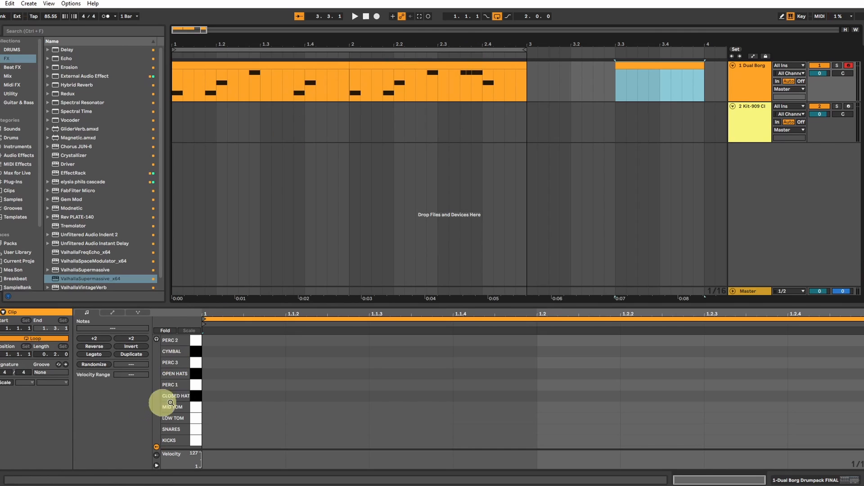
key(space)
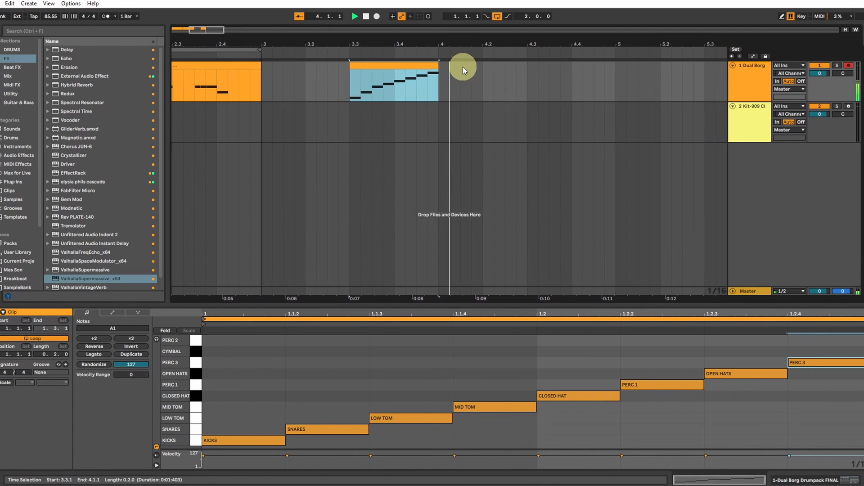
click(463, 66)
mouse_move(810, 363)
mouse_down()
mouse_move(801, 357)
mouse_move(814, 354)
mouse_up()
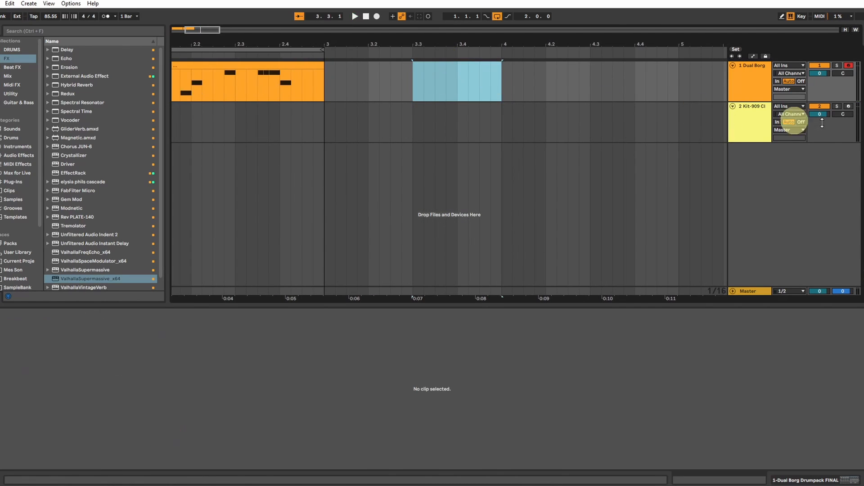
Step: Arm the Kit-909 Classic track for recording and set its volume to -3.0
click(768, 132)
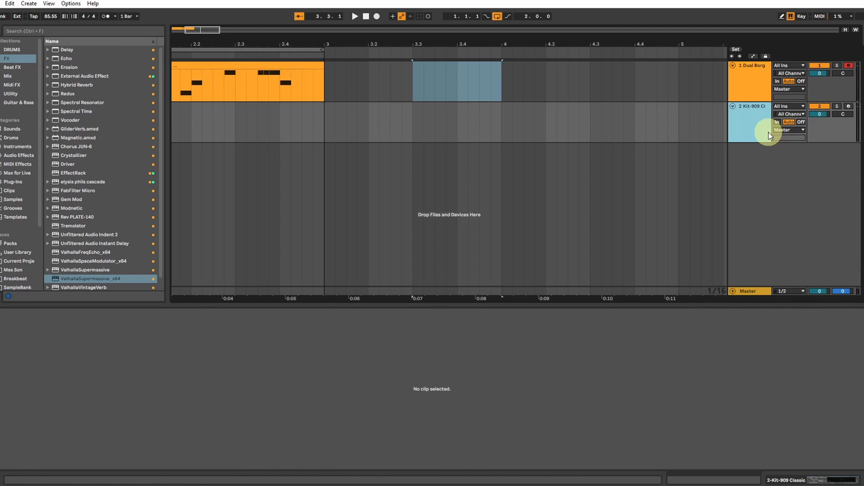
click(849, 108)
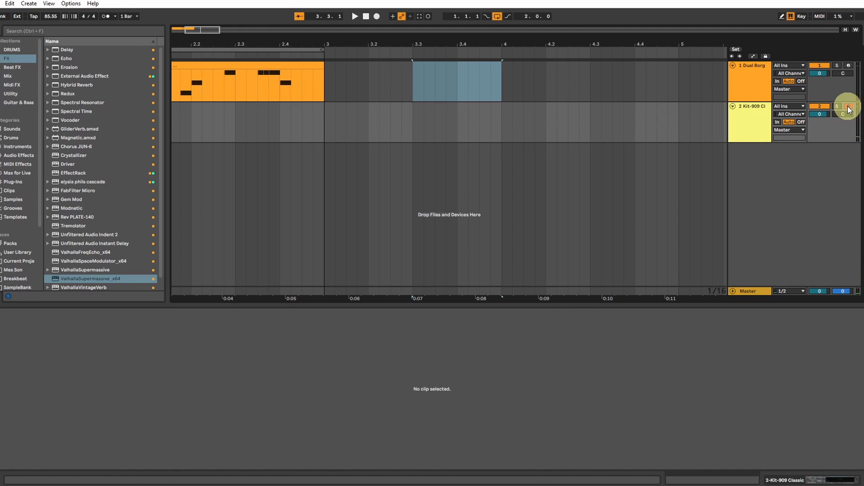
drag(199, 30, 185, 29)
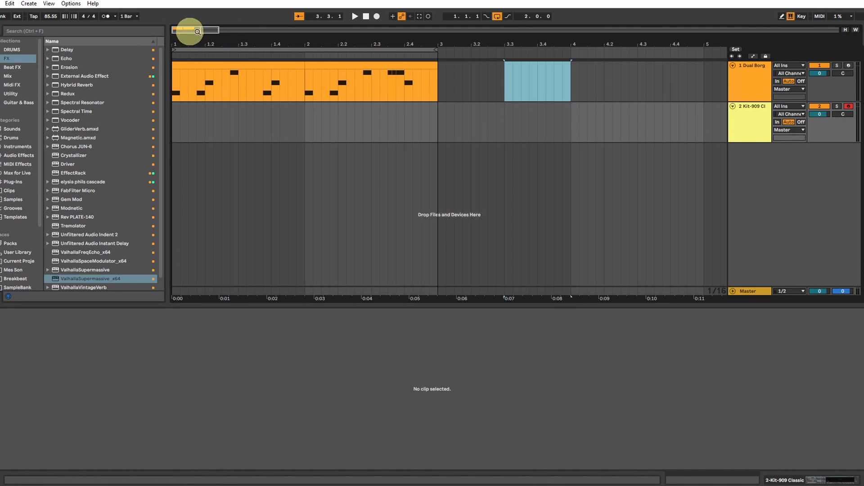
click(848, 110)
drag(820, 114, 825, 126)
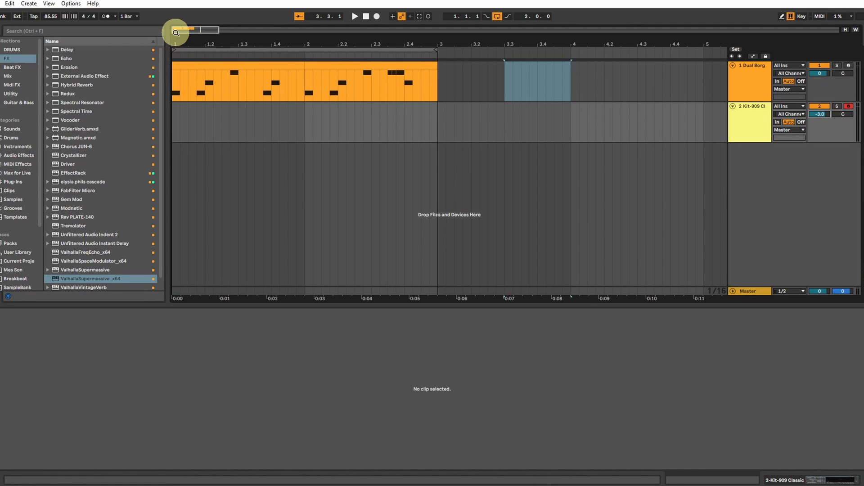
Step: Add the ValhallaSupermassive_x64 effect to the Dual Borg track and position its plug-in window below the drum clips
click(747, 78)
drag(182, 31, 182, 29)
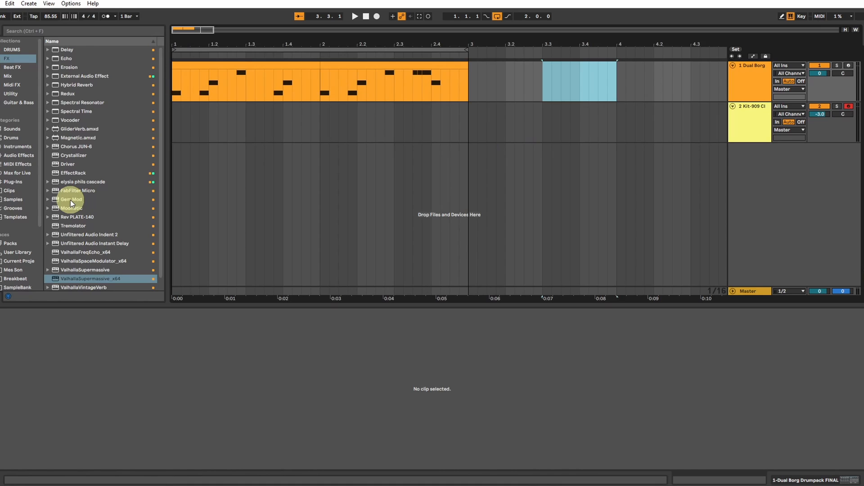
double_click(91, 278)
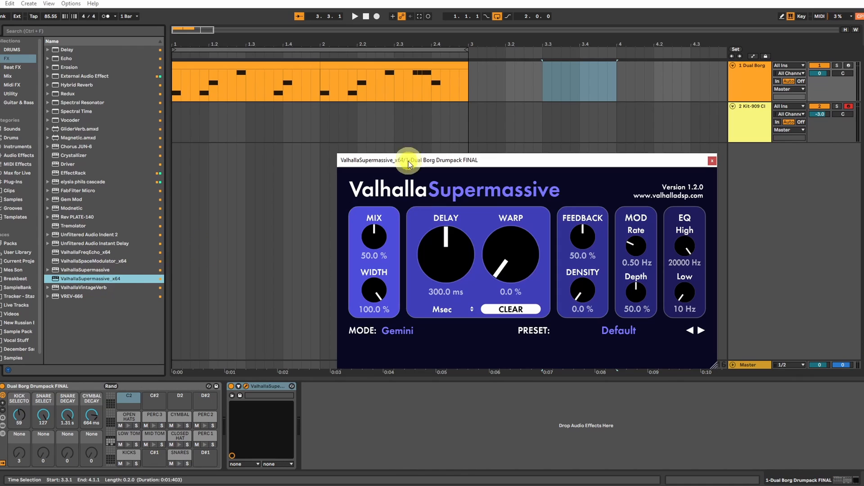
drag(409, 161, 360, 148)
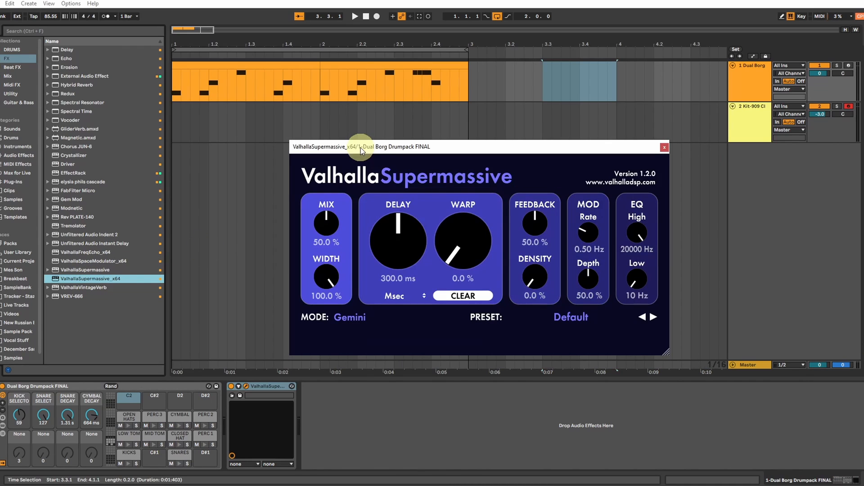
Step: Play the drum pattern and set Supermassive's delay to 0 ms and its warp, density and mix each to 100%
click(212, 69)
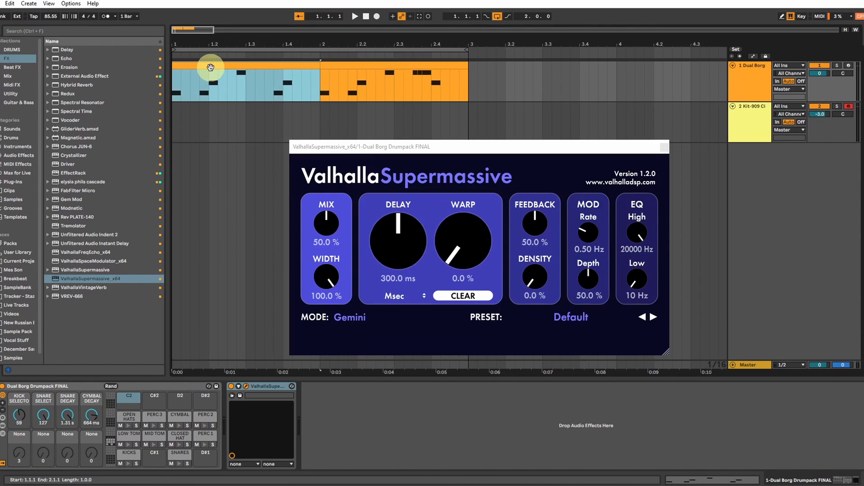
key(space)
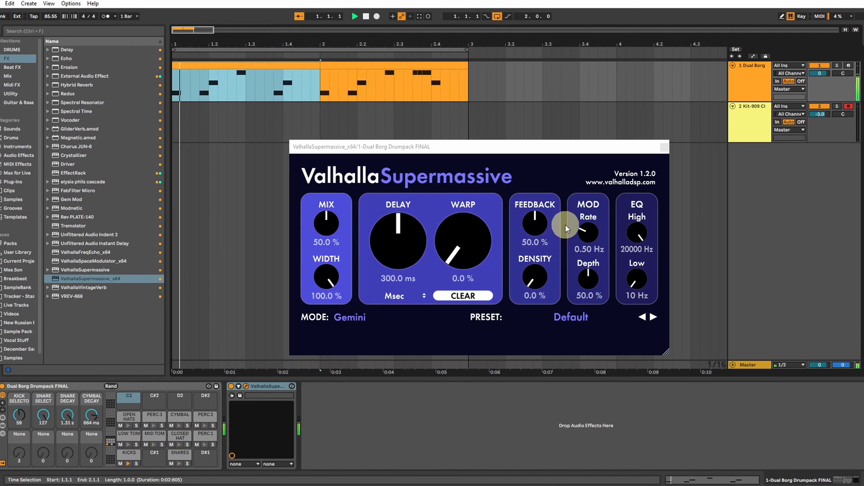
drag(428, 153, 409, 138)
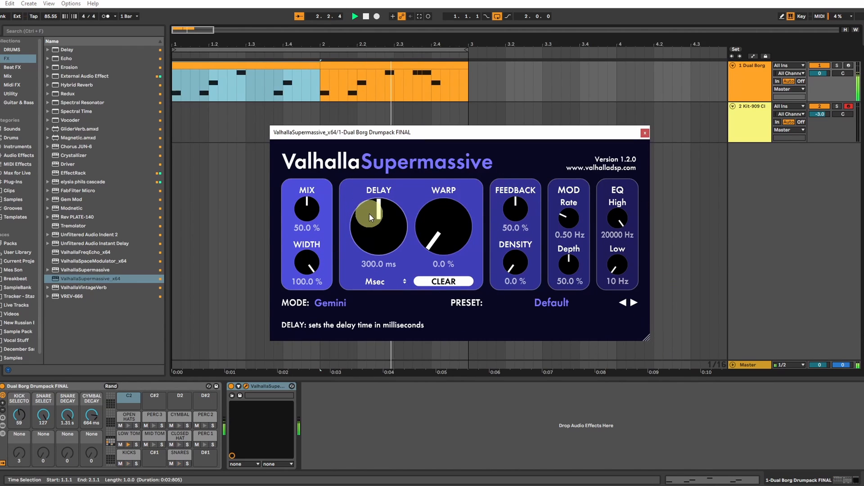
drag(377, 215, 328, 473)
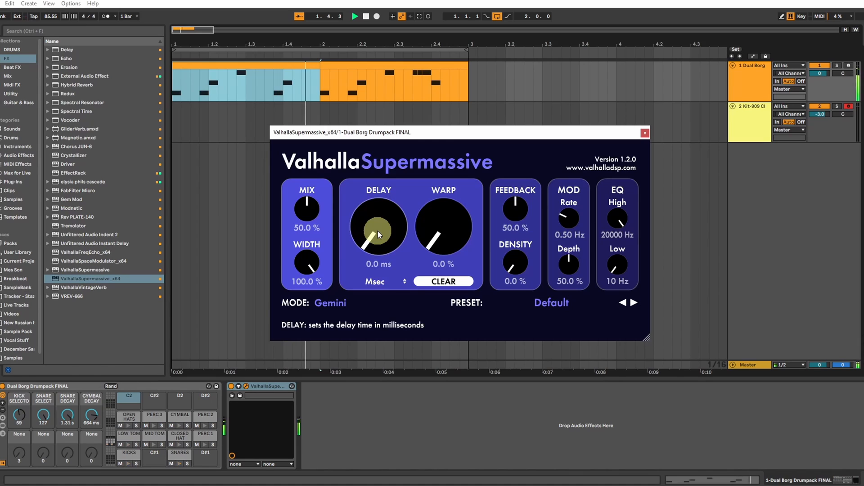
drag(451, 234, 451, 189)
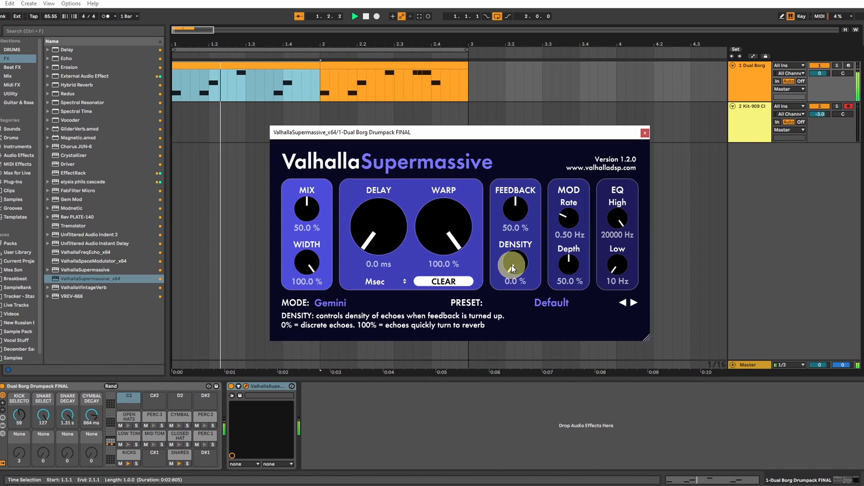
drag(504, 275, 505, 203)
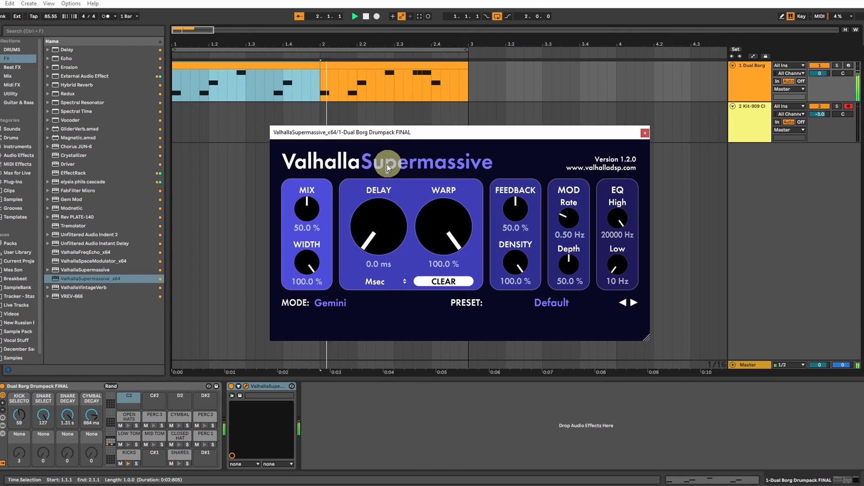
drag(307, 210, 307, 180)
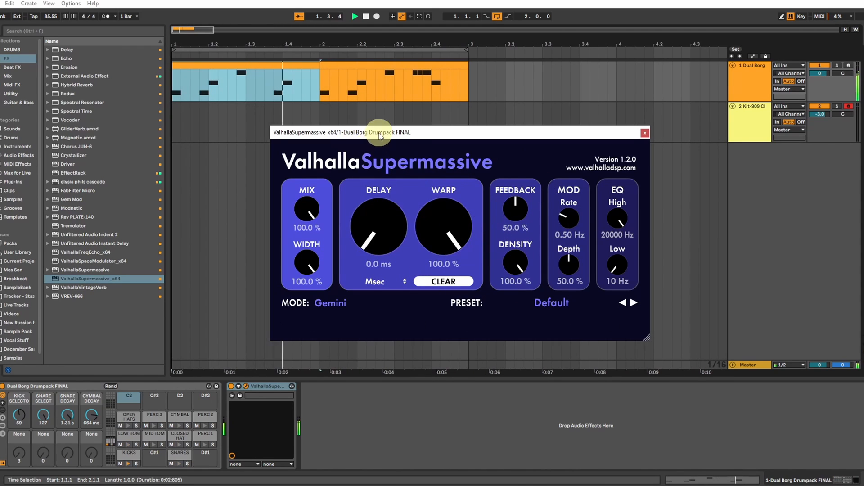
drag(379, 133, 434, 178)
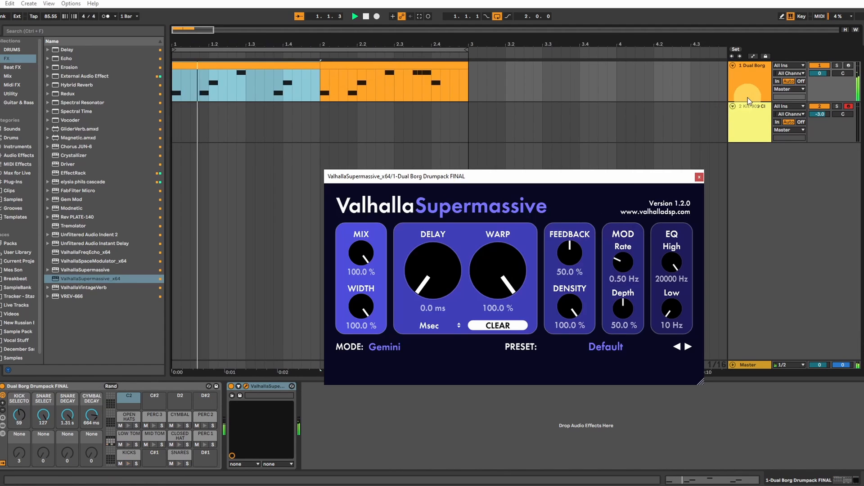
Step: Insert an audio track below Dual Borg and set its input to 1-Dual Borg Drumpack FINAL
mouse_move(359, 260)
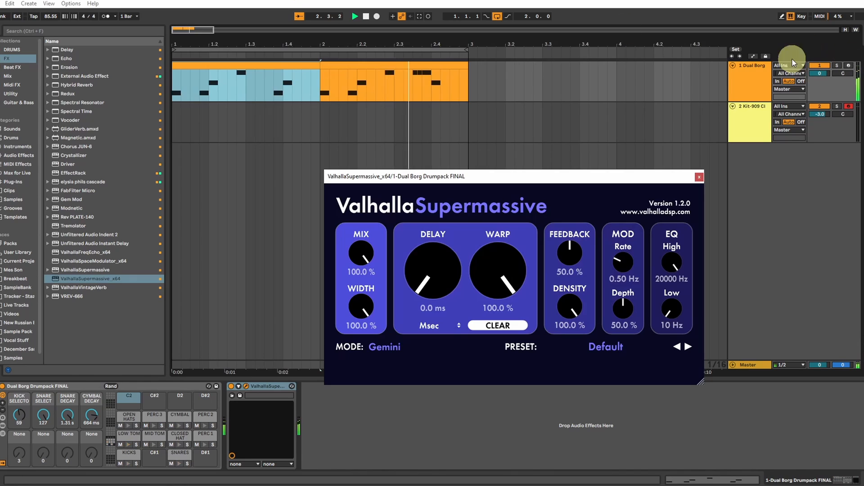
click(749, 77)
key(ctrl+t)
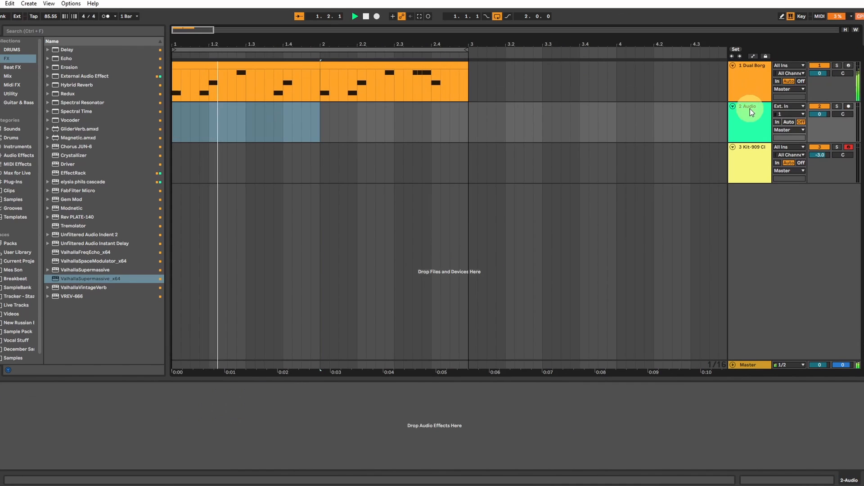
click(786, 107)
click(746, 108)
click(792, 99)
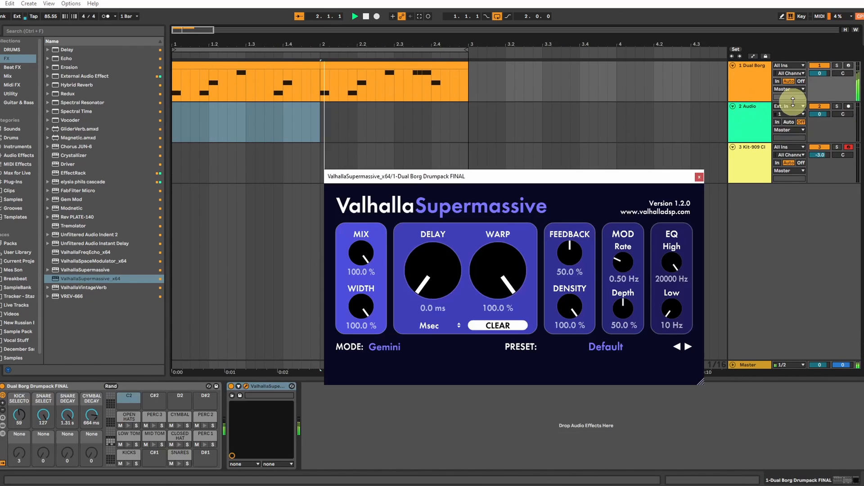
click(791, 104)
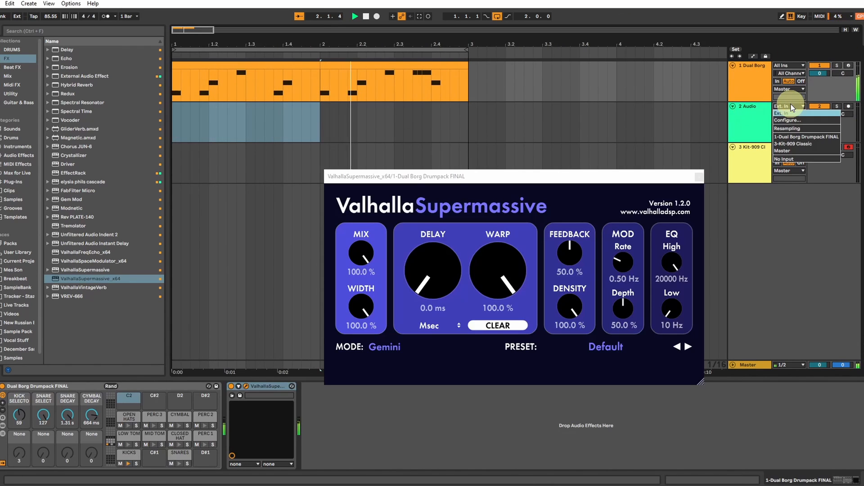
click(786, 137)
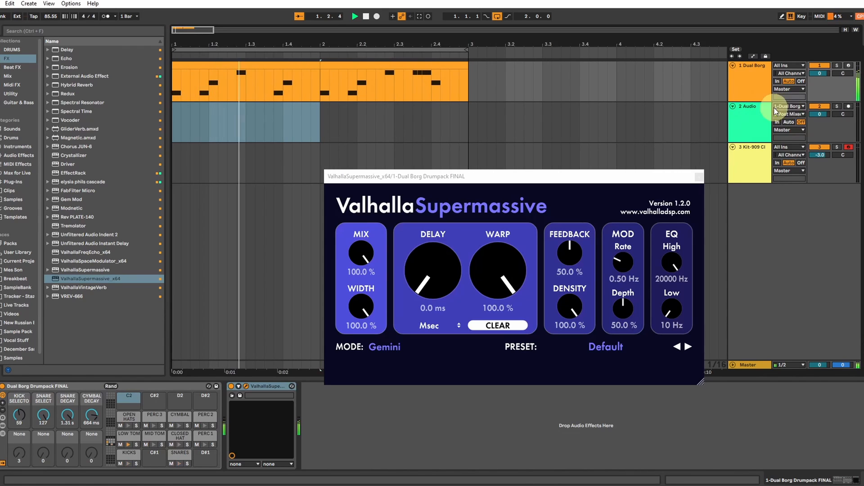
Step: Arm the new audio track and start recording the effected drums onto it
click(742, 77)
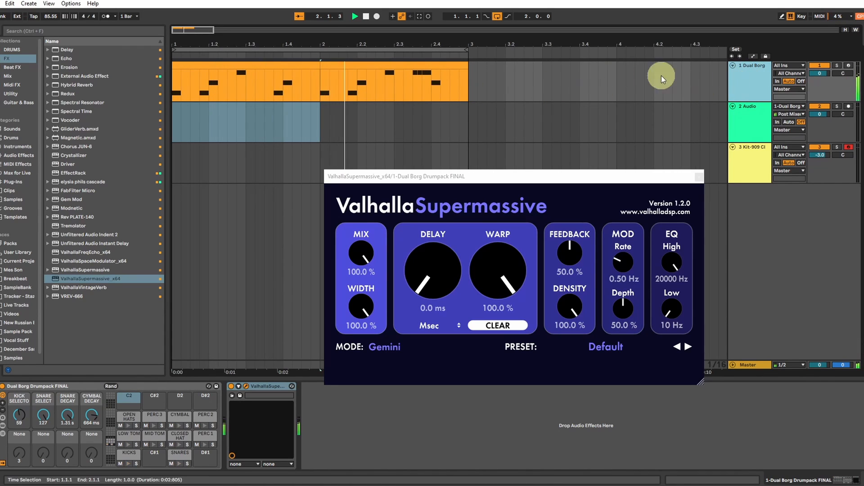
click(849, 107)
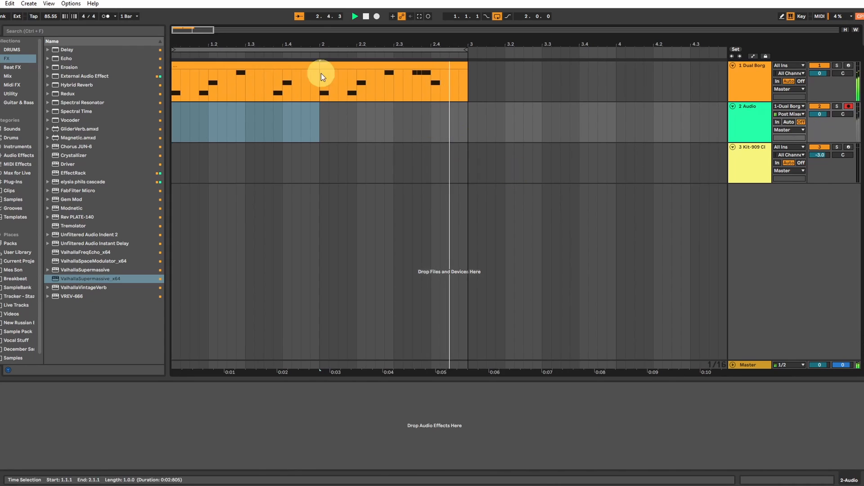
click(377, 16)
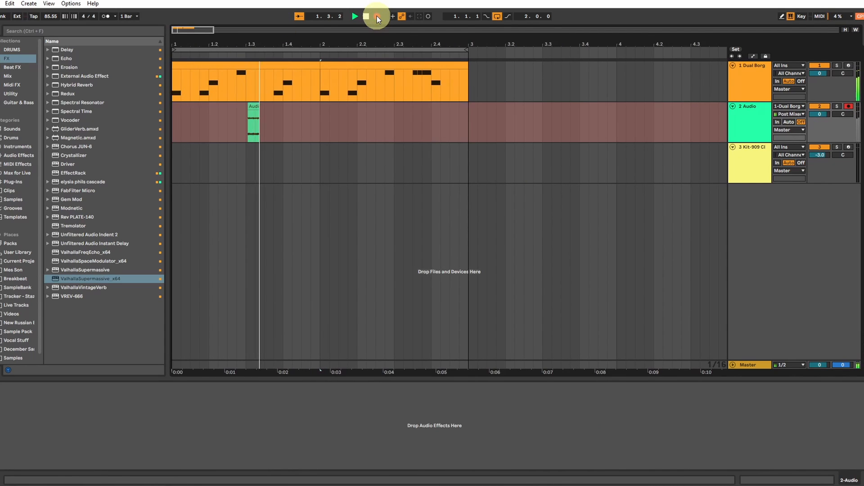
Step: Set Supermassive's feedback to 86% and its modulation depth to 0% while recording continues
click(752, 81)
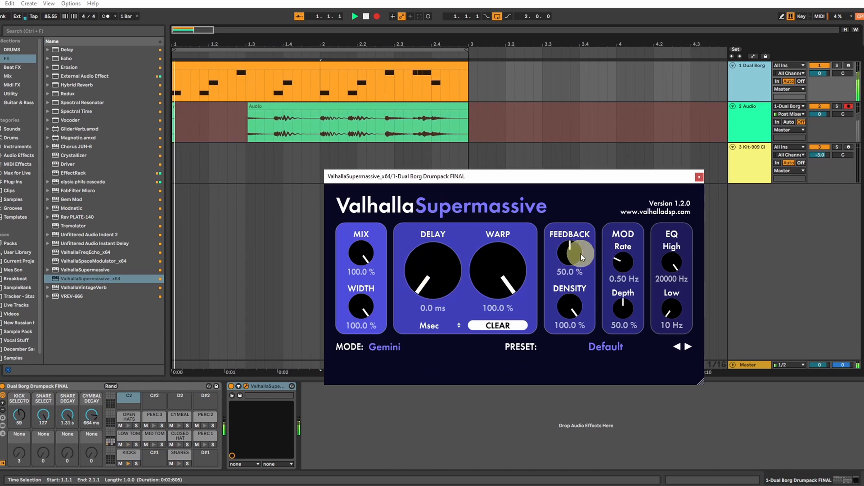
drag(568, 253, 568, 213)
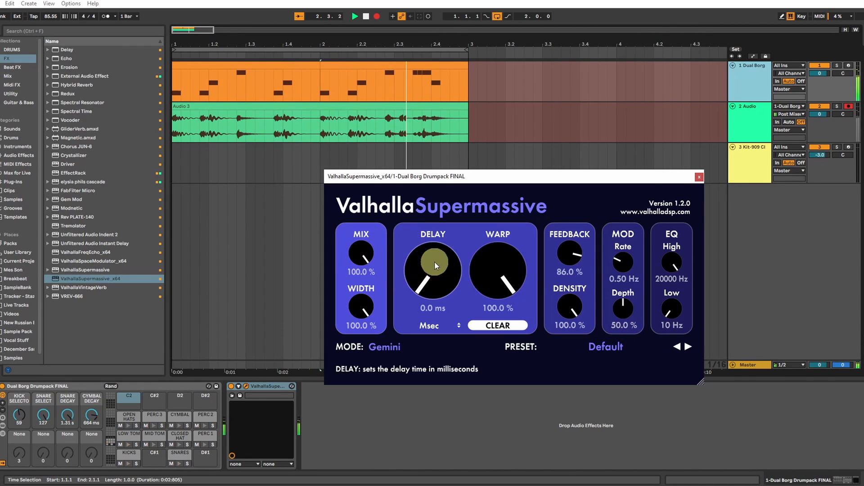
drag(625, 308, 623, 385)
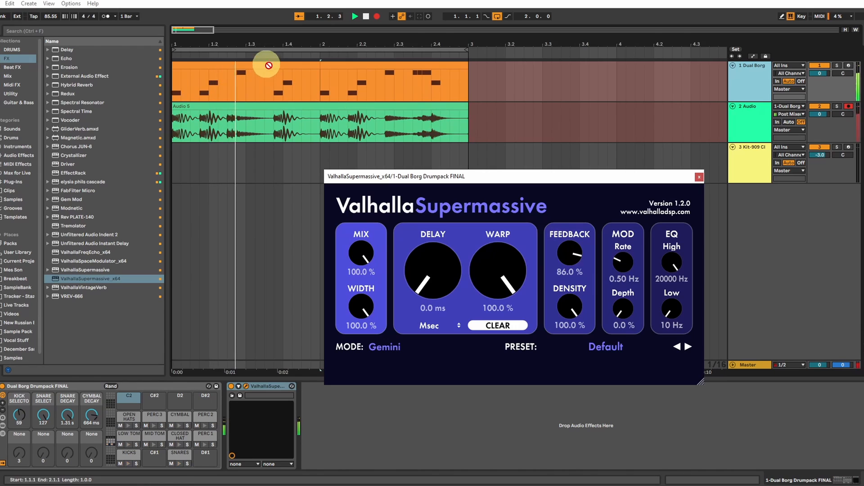
Step: Set Supermassive's delay to 12 ms, feedback to 77.6%, modulation depth to 3.6% and modulation rate to 8.79 Hz while recording continues
drag(423, 275, 405, 268)
drag(568, 259, 568, 275)
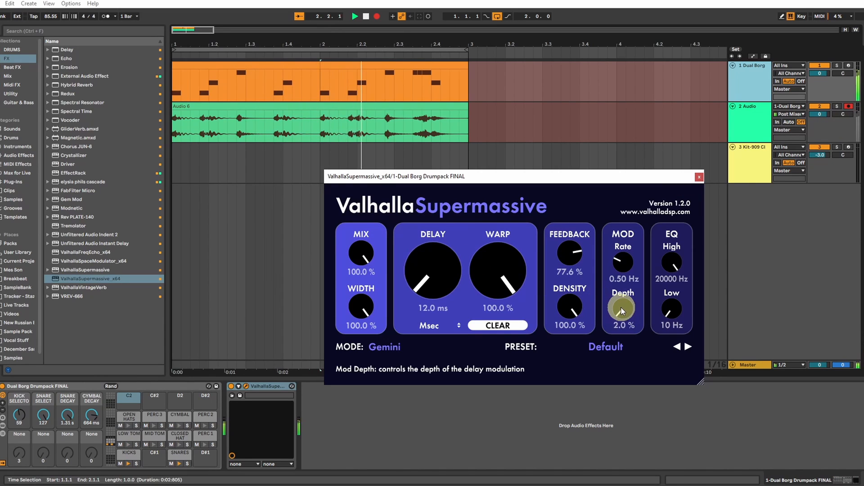
drag(626, 309, 625, 308)
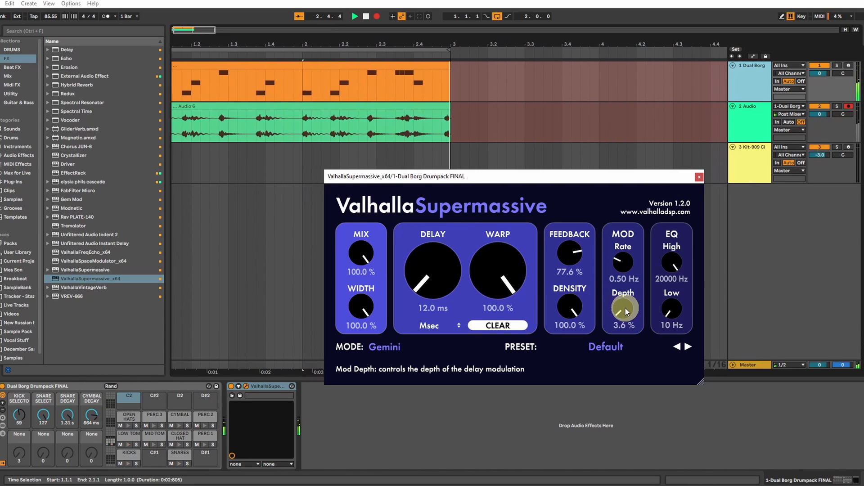
drag(627, 259, 621, 186)
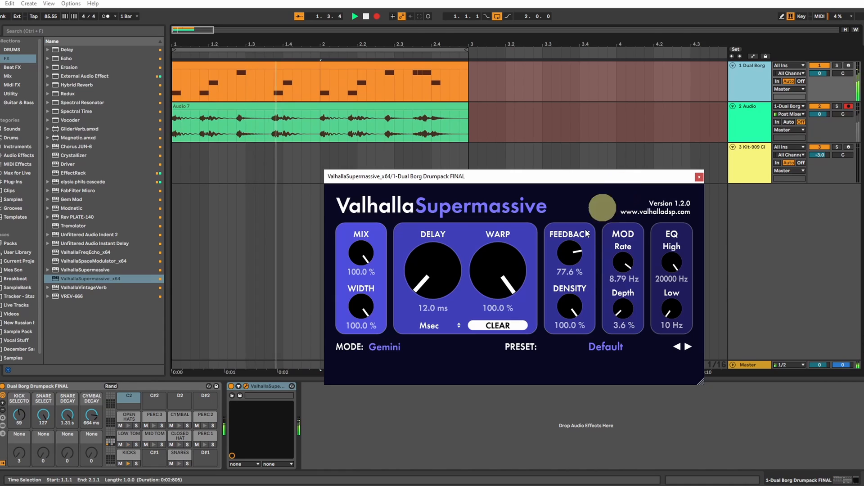
Step: Raise Supermassive's modulation depth to 6% and its delay to 14.4 ms, keeping warp and density at 100%
drag(625, 315, 625, 309)
mouse_move(446, 282)
mouse_down()
mouse_move(437, 265)
mouse_move(425, 269)
mouse_move(431, 282)
mouse_up()
click(505, 278)
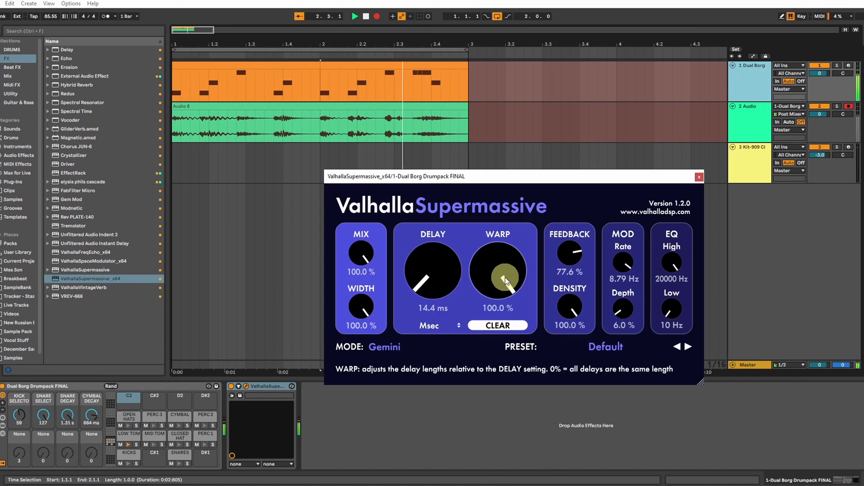
mouse_move(568, 306)
mouse_down()
mouse_move(556, 425)
mouse_move(544, 213)
mouse_move(572, 315)
mouse_move(568, 299)
mouse_up()
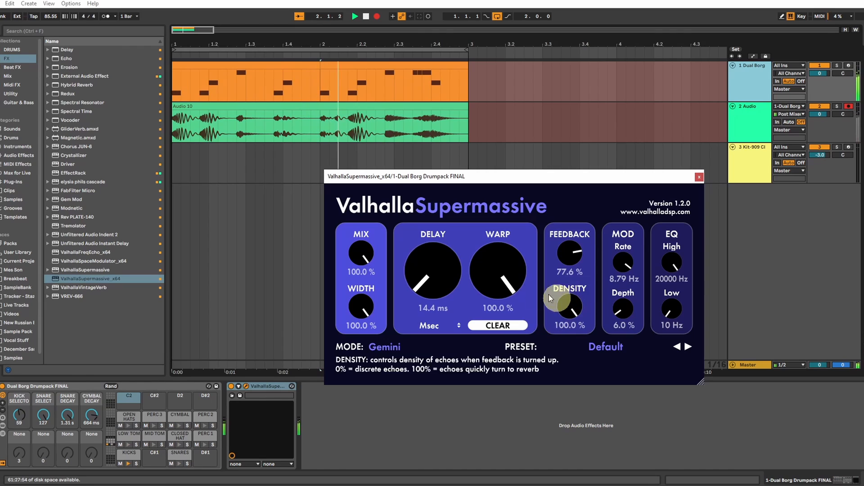
click(514, 282)
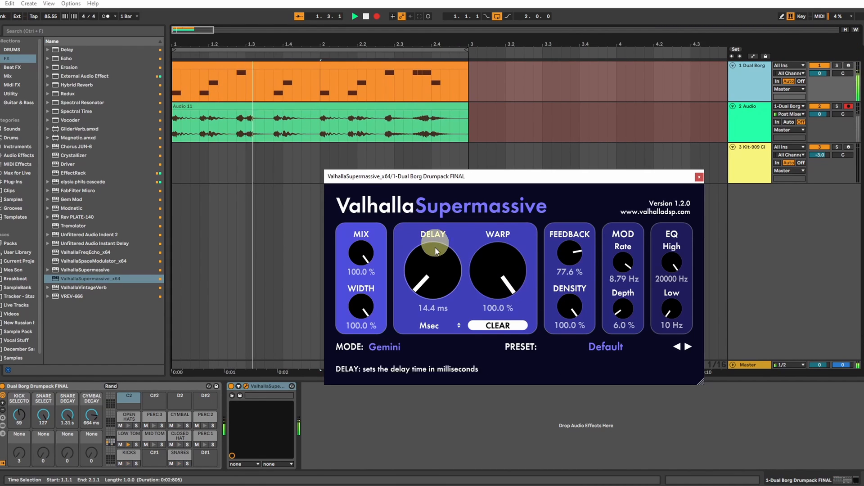
Step: Set the delay to 96 ms and sweep the density down to 0% and back to 100% during the recording
drag(434, 277, 431, 262)
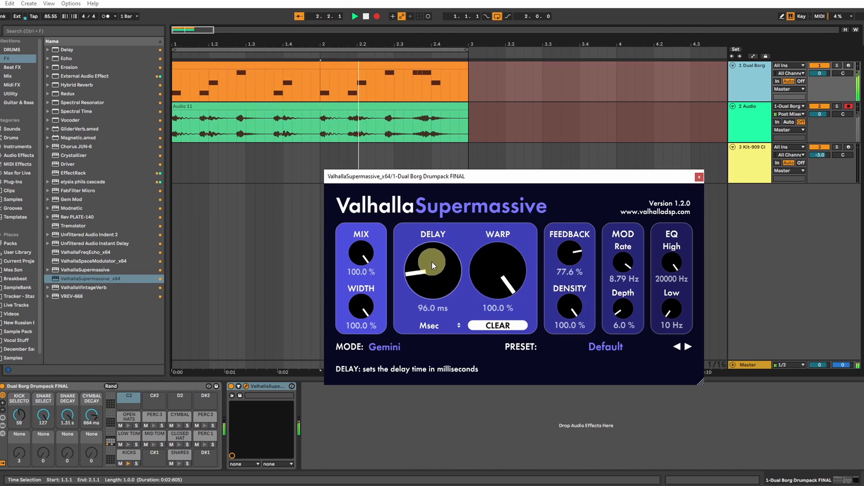
drag(570, 306, 563, 461)
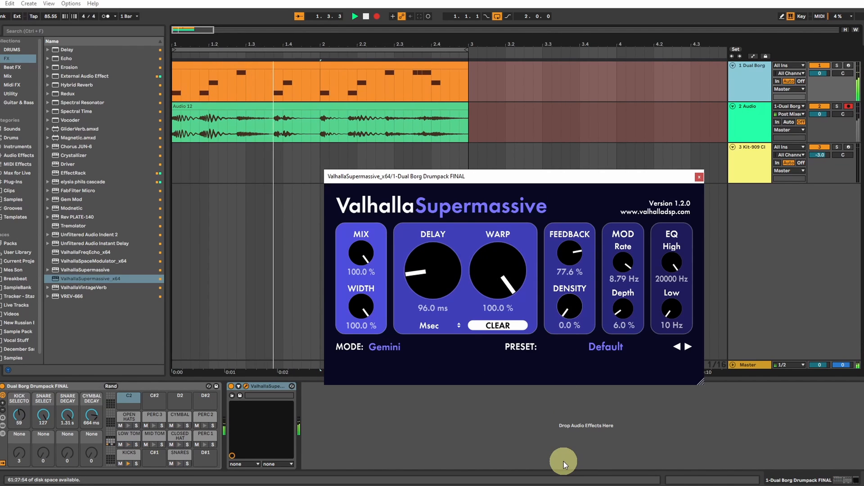
drag(564, 461, 512, 116)
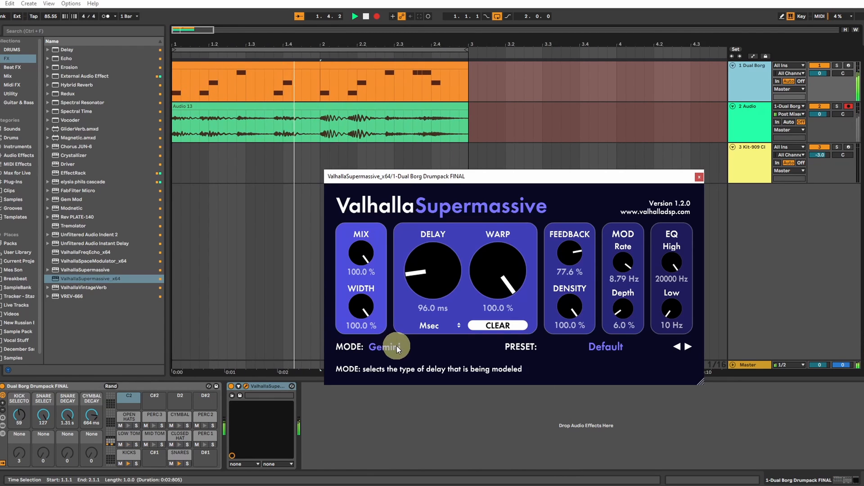
Step: Switch Supermassive's mode to Cirrus Minor and set the delay to 33.6 ms
click(386, 348)
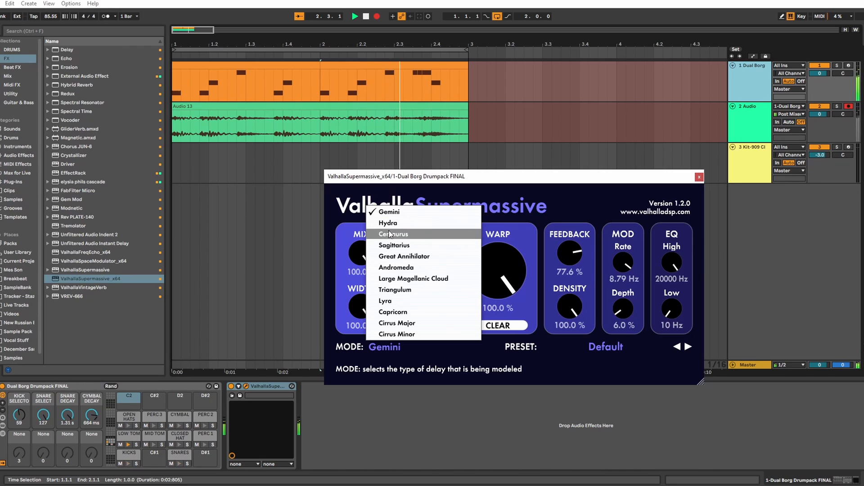
click(394, 334)
drag(437, 305, 394, 285)
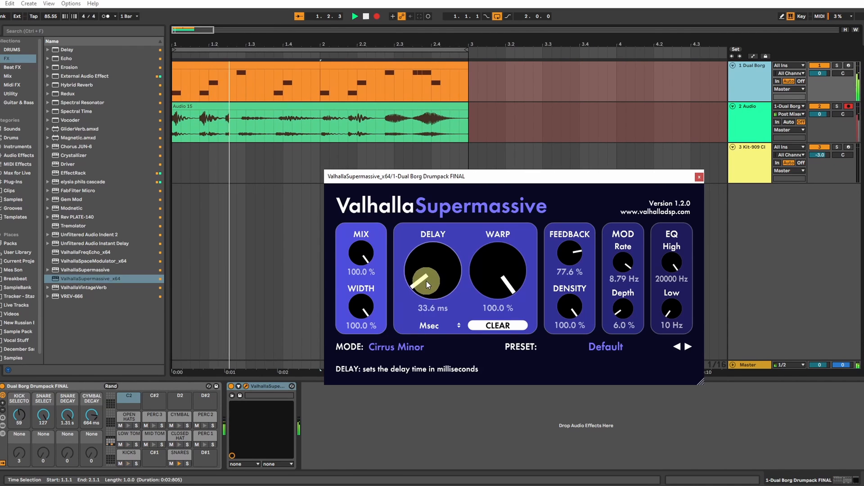
Step: Switch Supermassive's mode to Cirrus Major and set the feedback to 72%
click(399, 347)
click(403, 320)
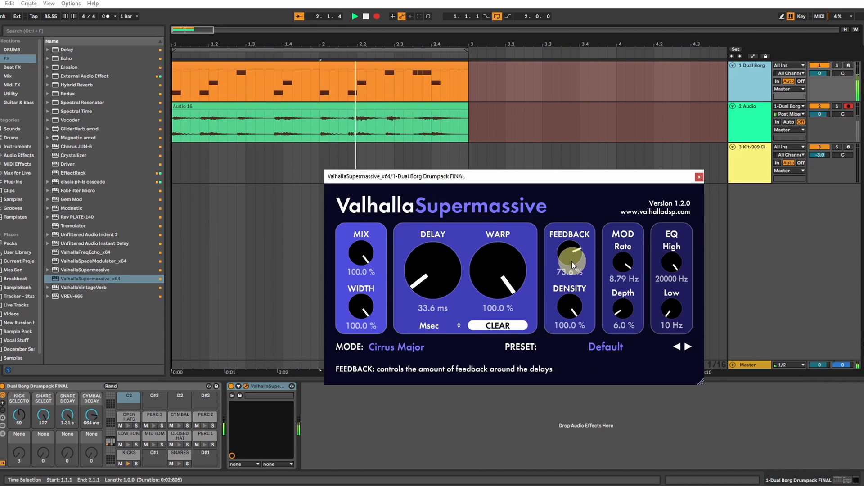
drag(572, 261, 572, 266)
Step: Record the drums through Supermassive's Lyra mode and switch to the Capricorn mode
click(400, 346)
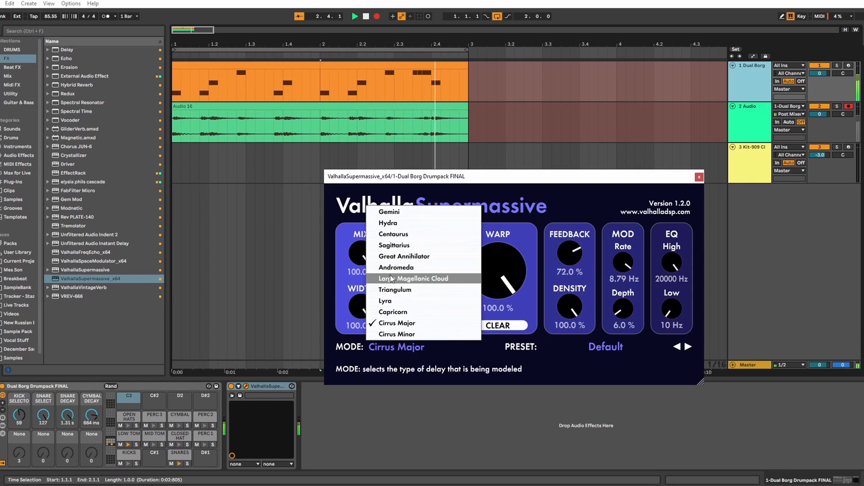
click(386, 301)
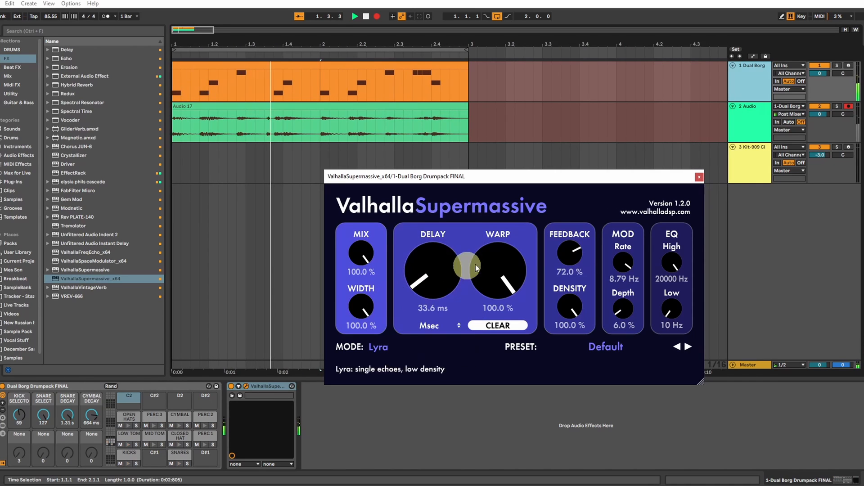
click(382, 351)
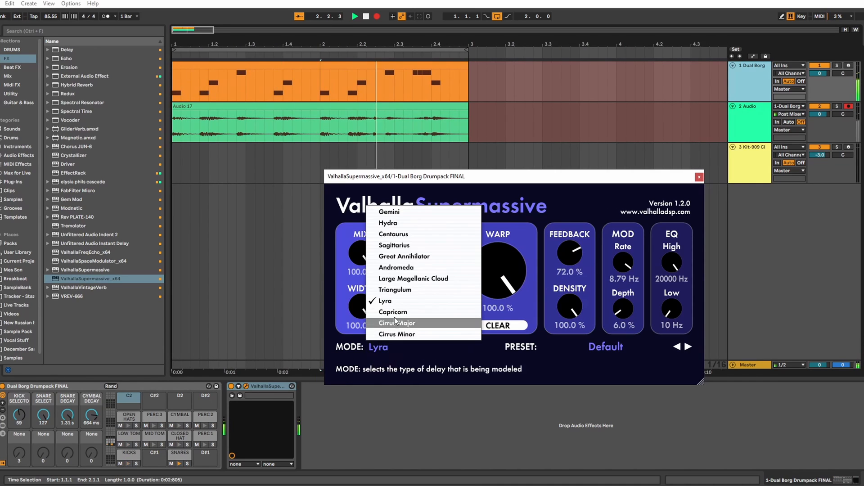
click(394, 310)
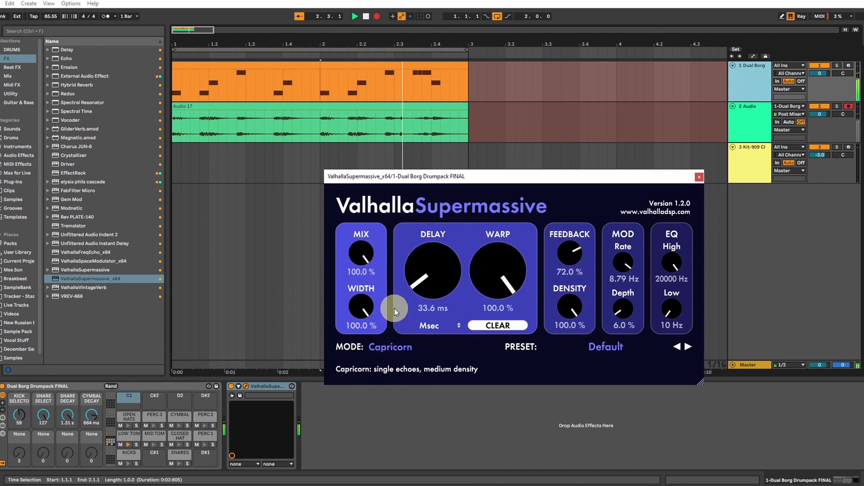
Step: Switch Supermassive to Large Magellanic Cloud, set the feedback to 38.8% and sweep the delay from 9.6 ms to 207.2 ms
click(390, 347)
click(399, 279)
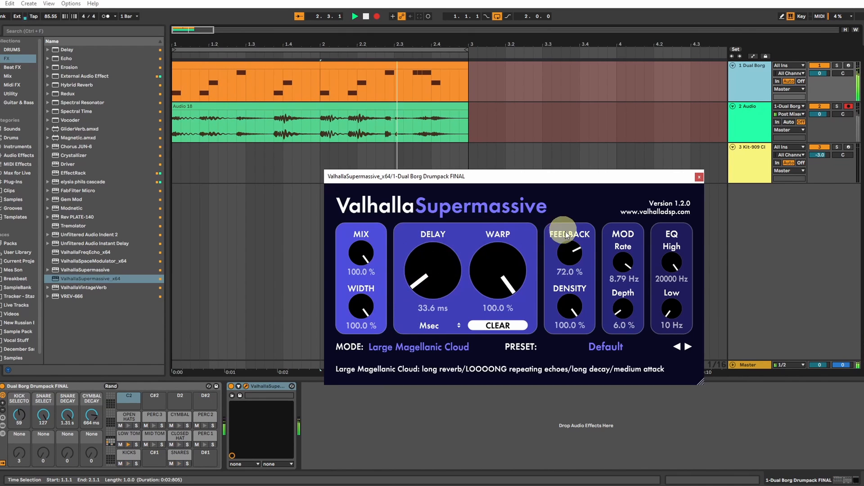
mouse_move(570, 260)
mouse_down()
mouse_move(568, 272)
mouse_move(571, 261)
mouse_up()
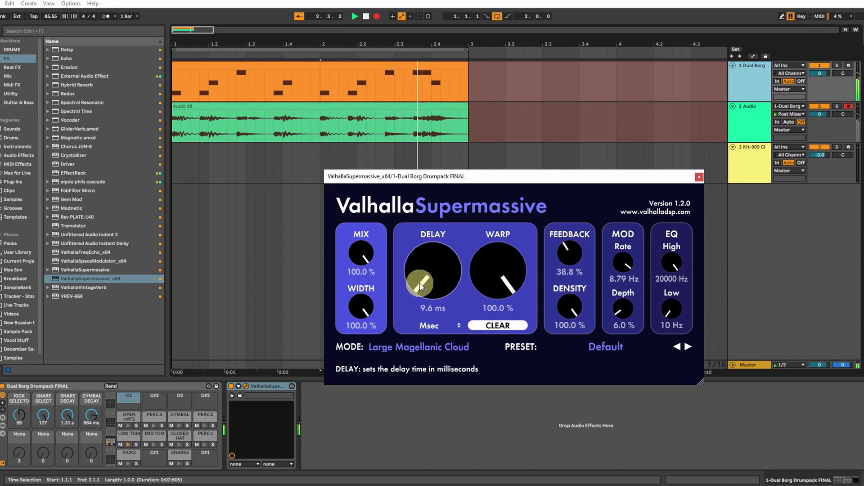
drag(413, 273, 412, 259)
drag(413, 290, 422, 250)
Step: Stop the recording and mute the Dual Borg track
key(space)
click(695, 28)
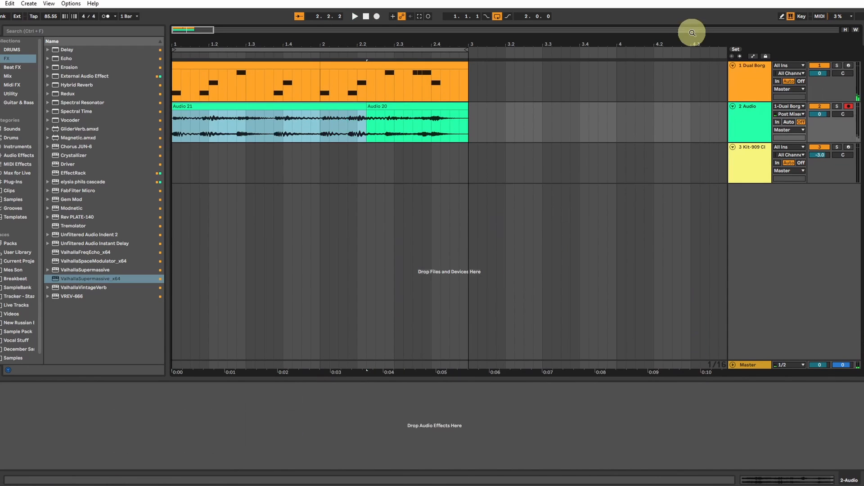
click(757, 71)
Step: Move the Audio 21 clip clear of the drum pattern and extend it to the full recording, starting at 9.3.1
click(228, 106)
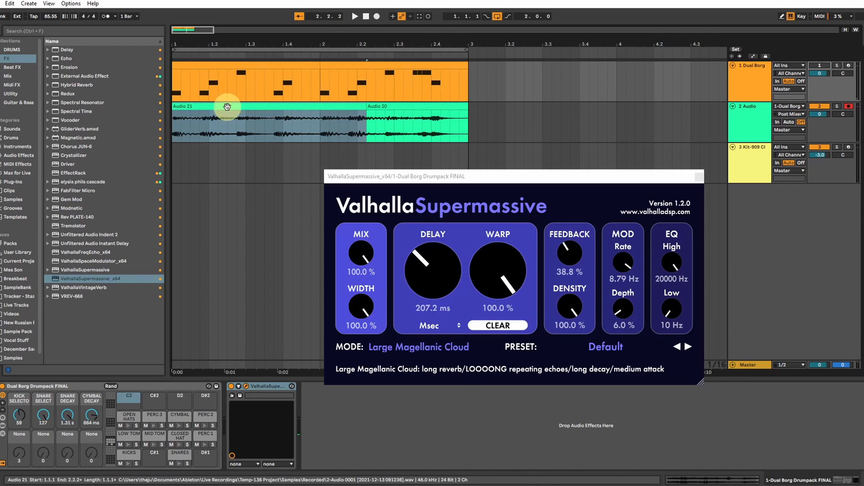
key(minus)
key(minus)
drag(185, 106, 529, 107)
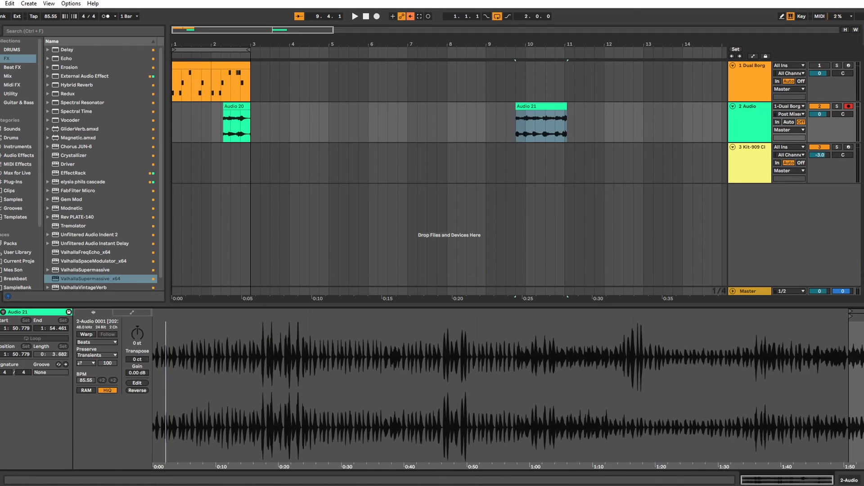
mouse_move(850, 319)
mouse_down()
mouse_move(540, 309)
mouse_move(6, 229)
mouse_up()
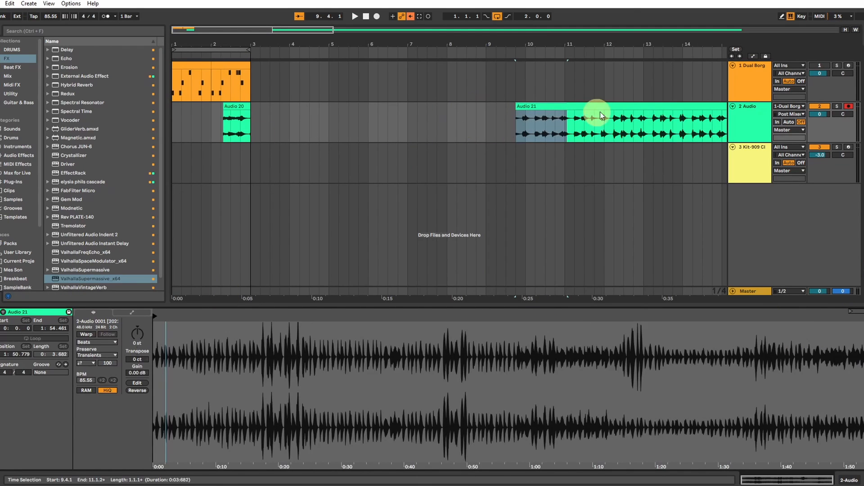
drag(137, 335, 141, 342)
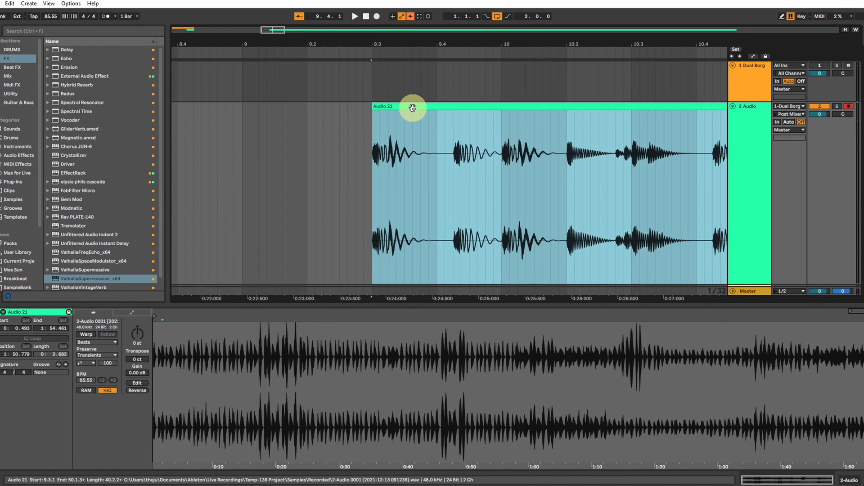
Step: Audition the extended clip from 9.3.1 and duplicate its first sixteenth note three times to make a stutter
click(375, 164)
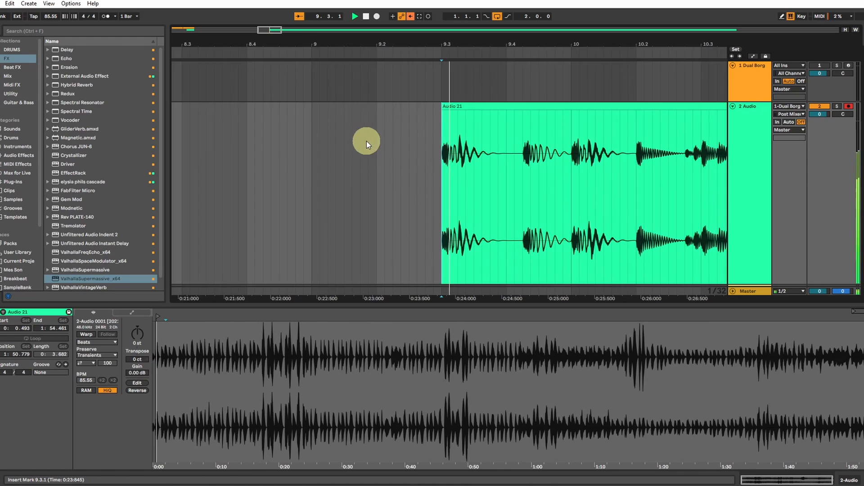
key(space)
click(400, 152)
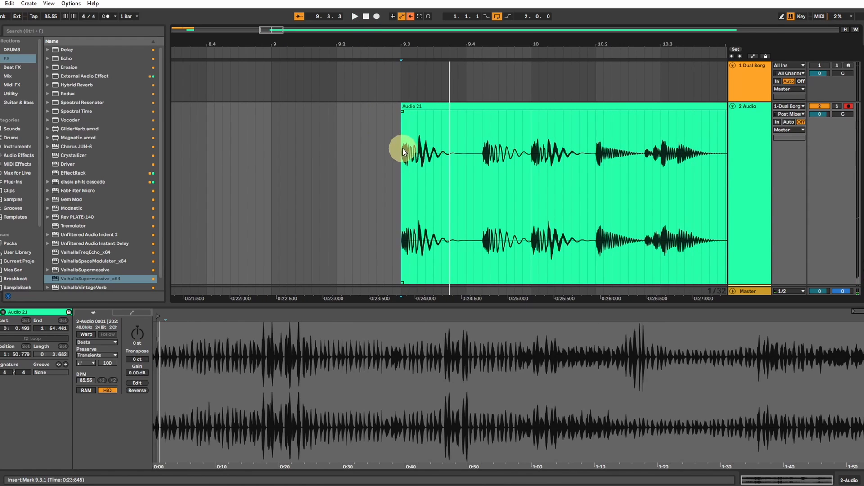
key(shift+Right)
key(ctrl+d)
key(ctrl+d)
key(ctrl+d)
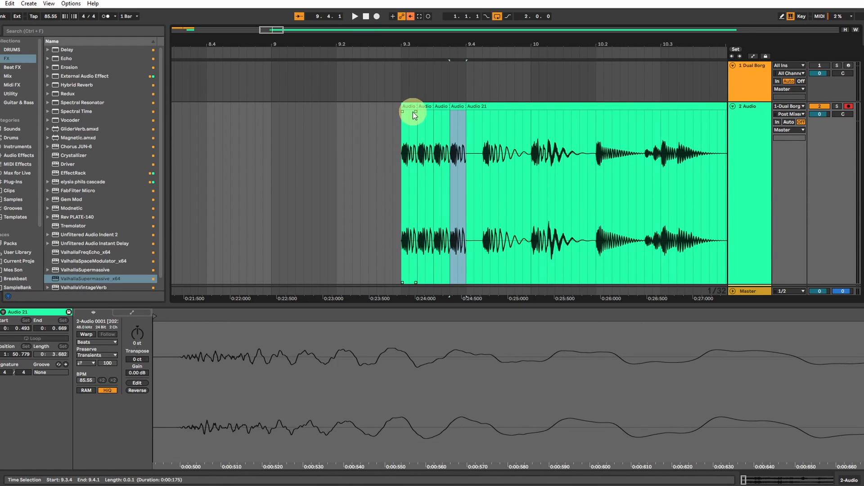
Step: Add short fades to the ends of the repeated slices and play the stutter back from 9.3.1
click(433, 116)
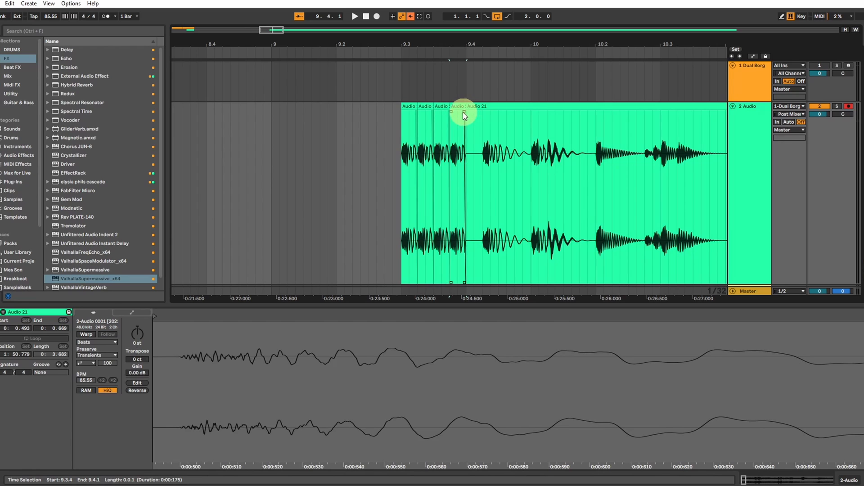
click(407, 110)
key(space)
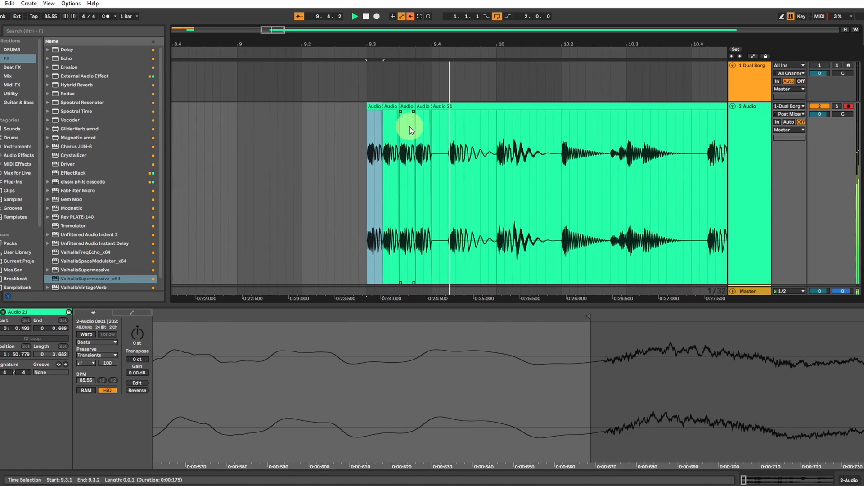
key(space)
key(space)
key(space)
click(381, 106)
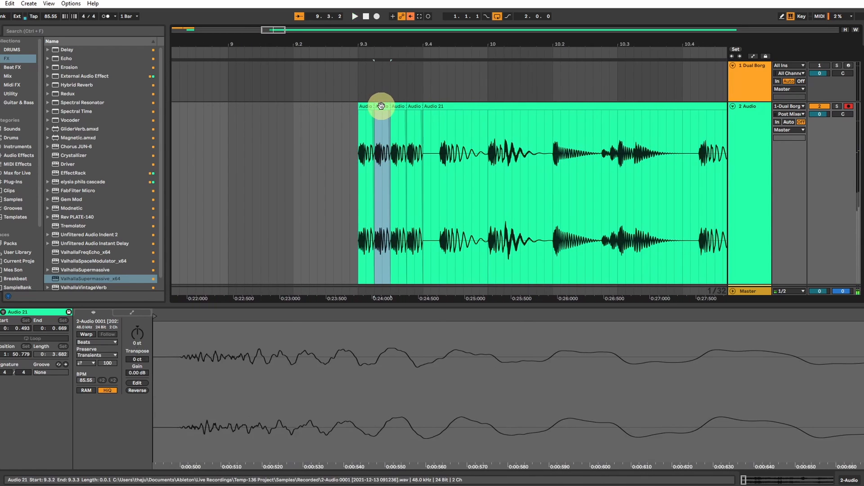
click(361, 208)
key(space)
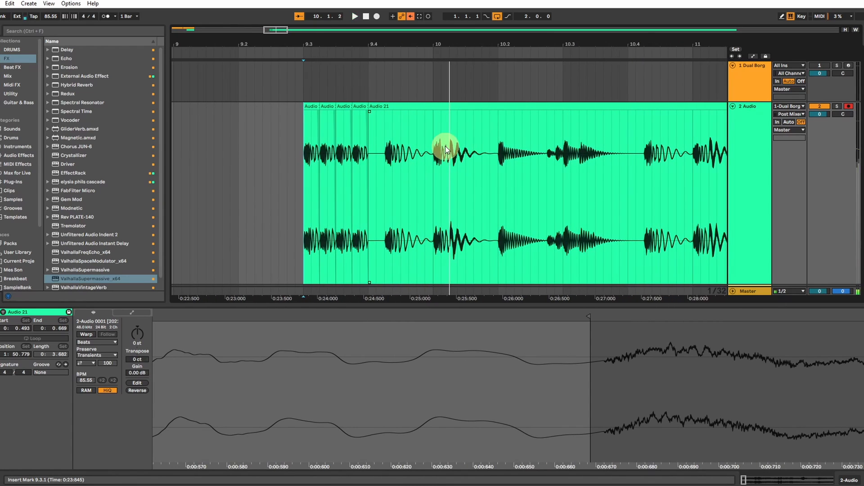
Step: Split the clip at bar 10, shift the audio after it one sixteenth note earlier and audition the result
click(451, 112)
click(489, 164)
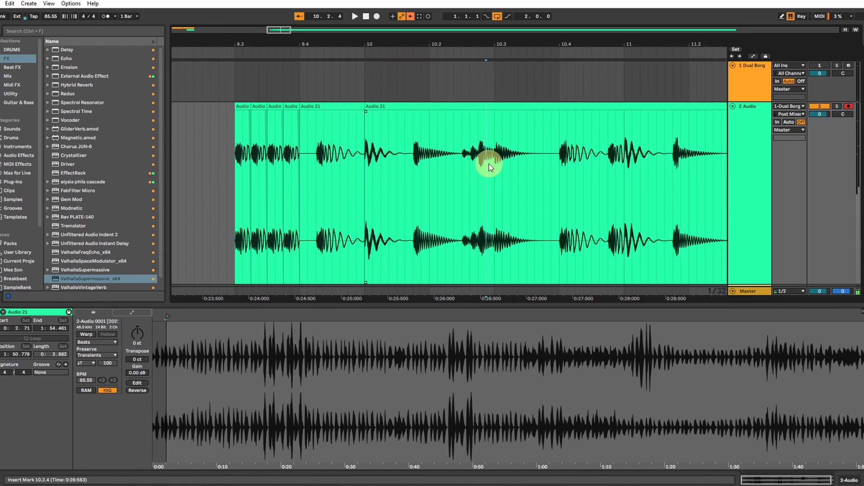
click(492, 164)
key(space)
drag(493, 164, 519, 165)
click(367, 160)
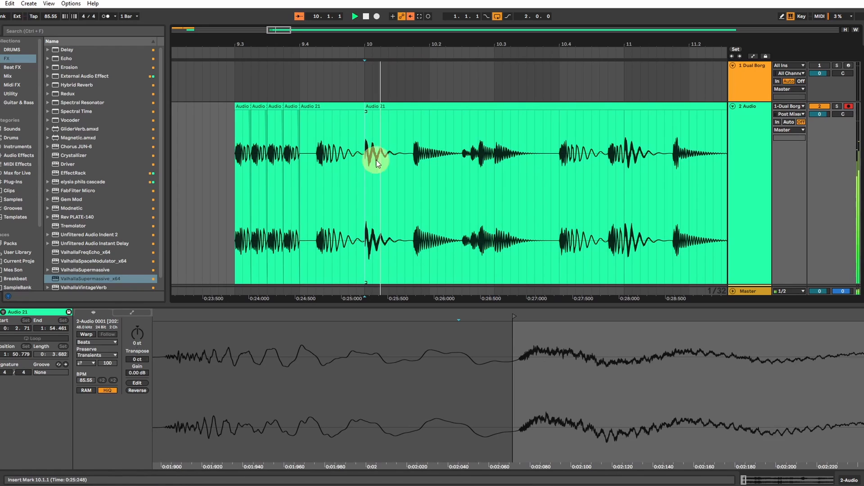
key(space)
Step: Paste a copy of the decaying hit at 10.1.4 onto 10.1.2 and play from bar 10
click(443, 136)
key(ctrl+v)
click(425, 130)
key(space)
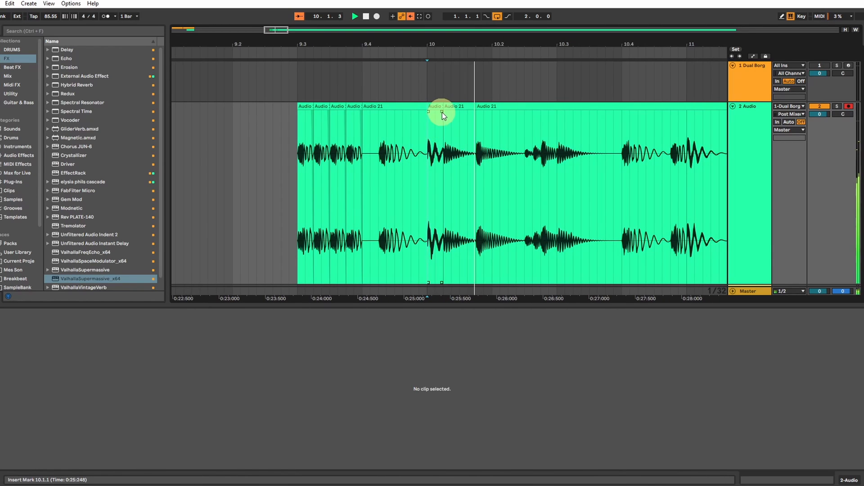
Step: Add a short fade-out to the clip ending at bar 10 and play the edited section from just before 9.3
drag(443, 113, 418, 112)
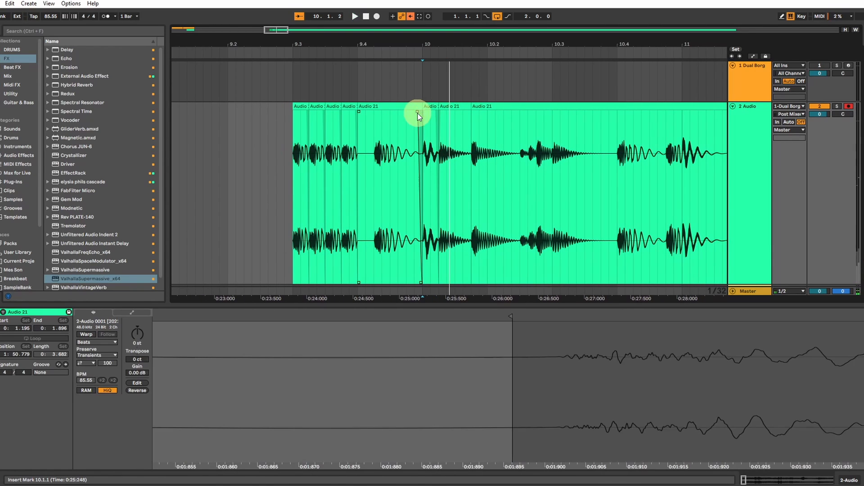
click(286, 135)
key(space)
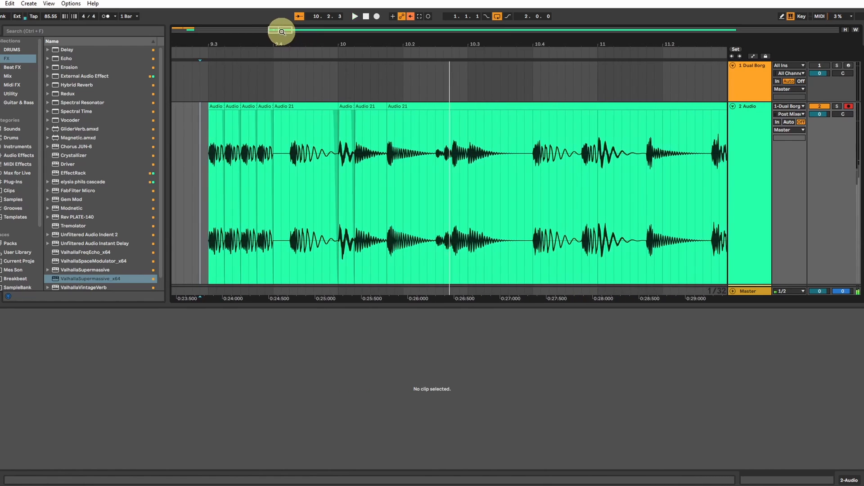
Step: Slide the sample start of the clip beginning at 10.1.4 to the hit at about 0:44.7 while auditioning it
drag(282, 31, 279, 32)
key(space)
drag(521, 125, 509, 125)
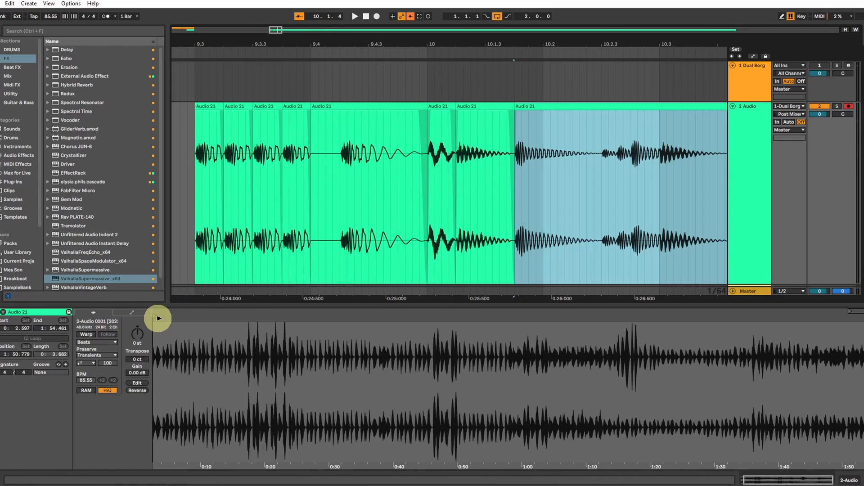
drag(156, 317, 423, 317)
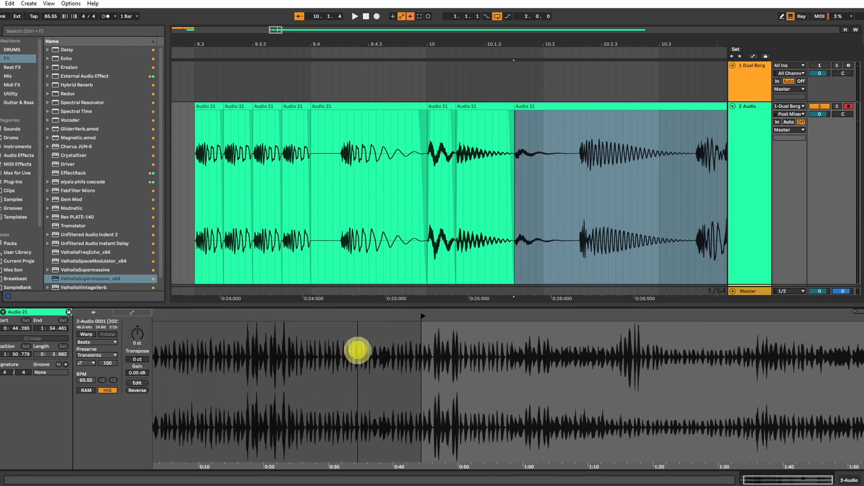
drag(357, 350, 361, 383)
drag(571, 475, 458, 350)
mouse_move(415, 313)
mouse_down()
mouse_move(392, 318)
mouse_move(479, 315)
mouse_up()
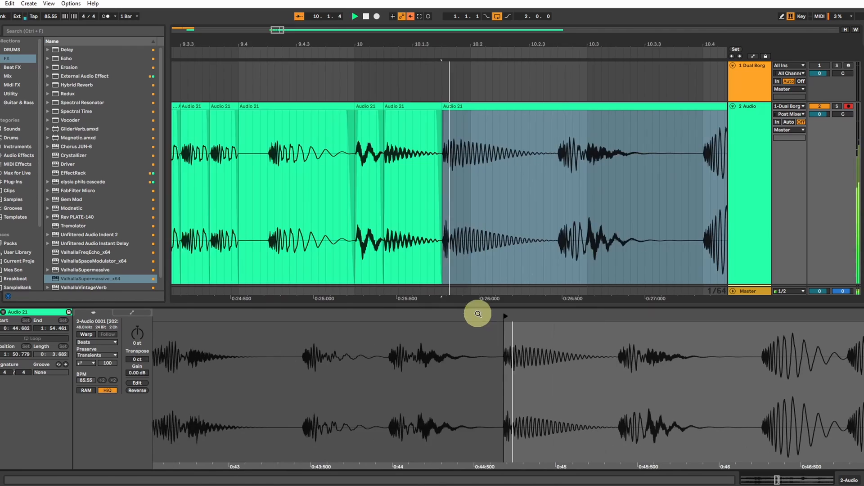
Step: Play the chopped pattern back from 9.3.1 to check the new hit in context
click(238, 108)
drag(271, 29, 277, 97)
click(288, 105)
key(space)
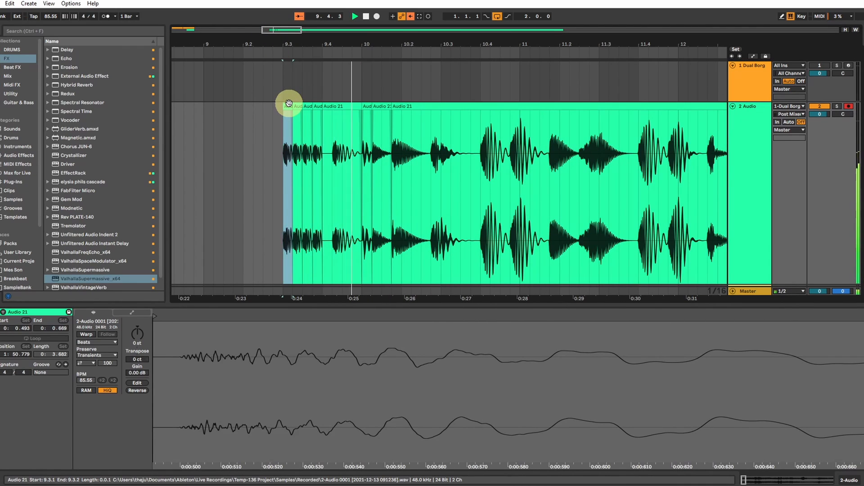
key(space)
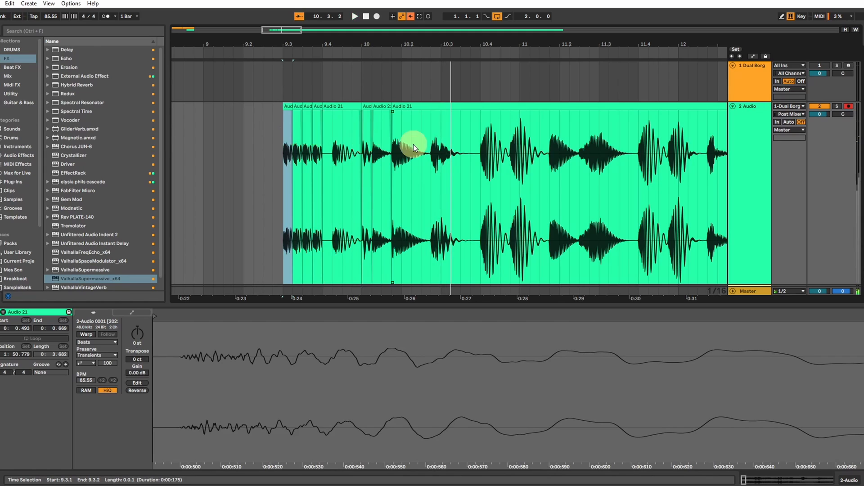
key(space)
scroll(418, 162, down, 1)
scroll(418, 162, up, 1)
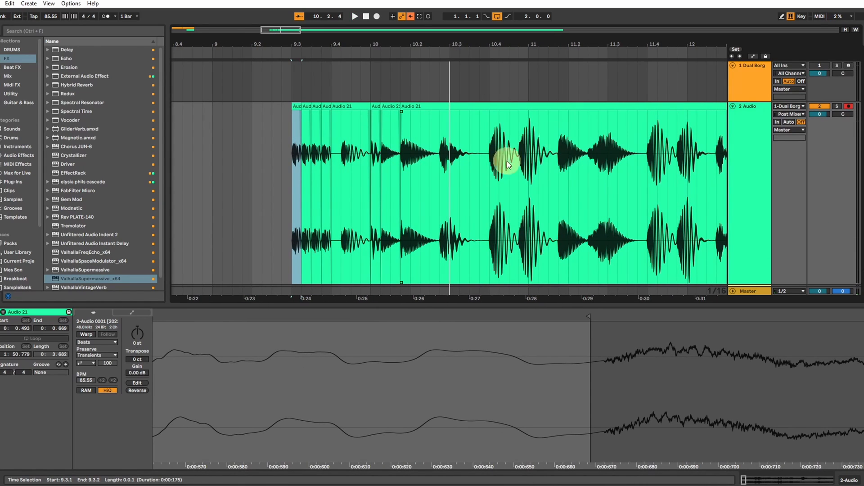
Step: Delete the short leftover audio clip ending at bar 3 on the 2 Audio track
drag(289, 26, 276, 20)
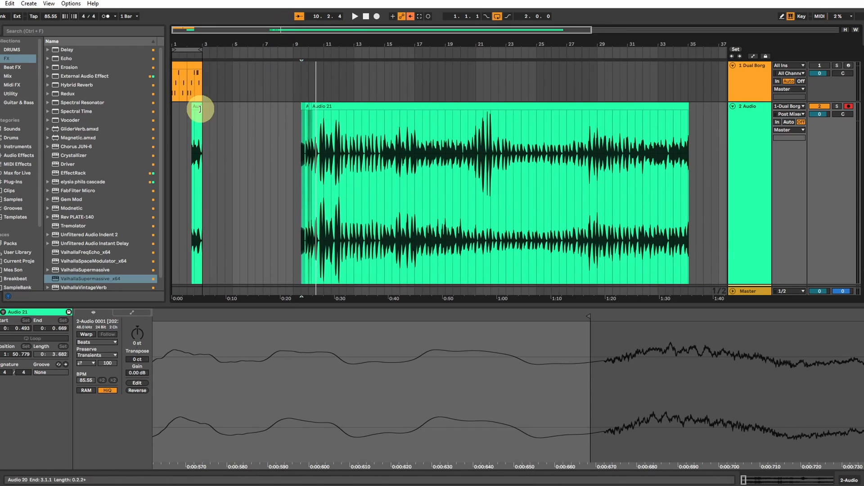
click(200, 109)
key(Delete)
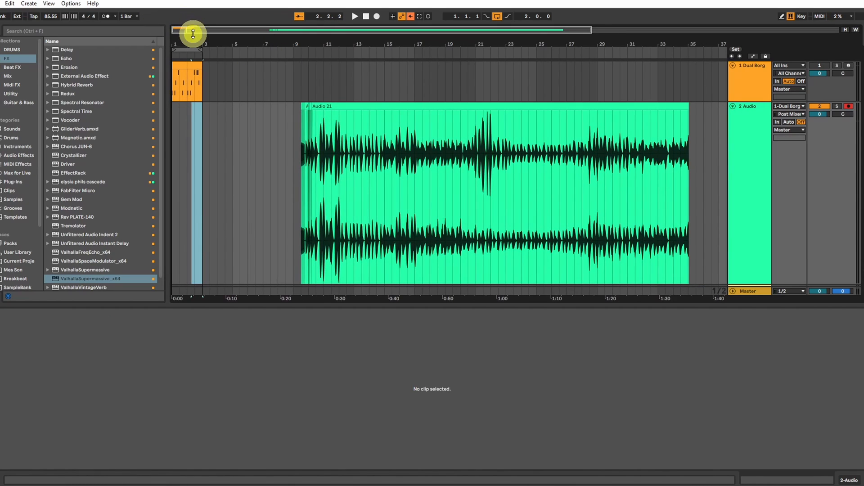
Step: Select all the chopped clips on the 2 Audio track and move them to start at 28.3.1
drag(301, 177, 688, 144)
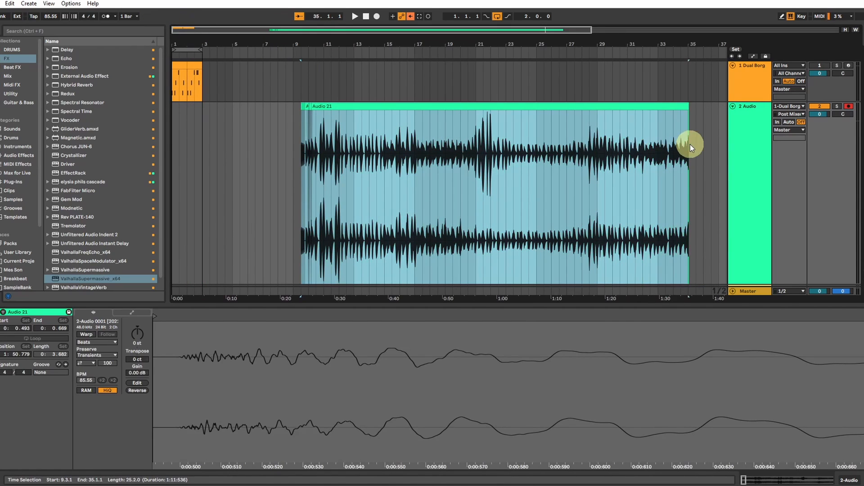
drag(299, 169, 761, 130)
click(368, 110)
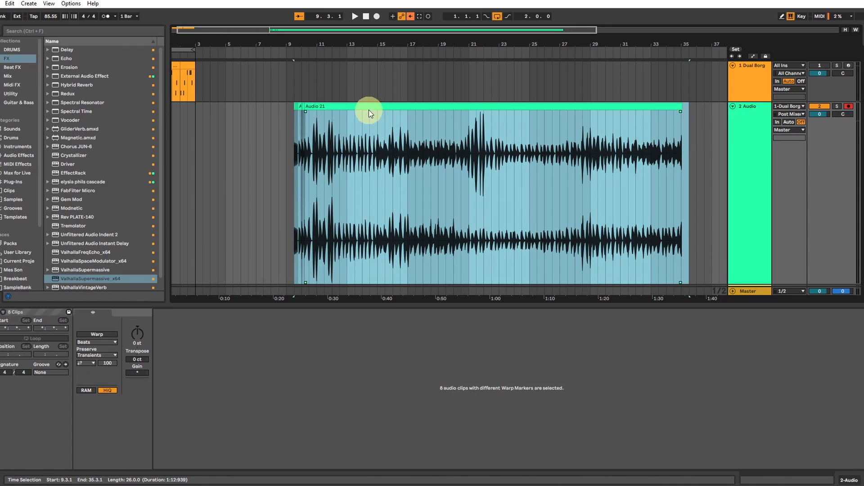
drag(347, 106, 637, 117)
Step: Strip the first Dual Borg clip down to two kicks, deleting its other notes and placing the second kick on 1.3
click(447, 30)
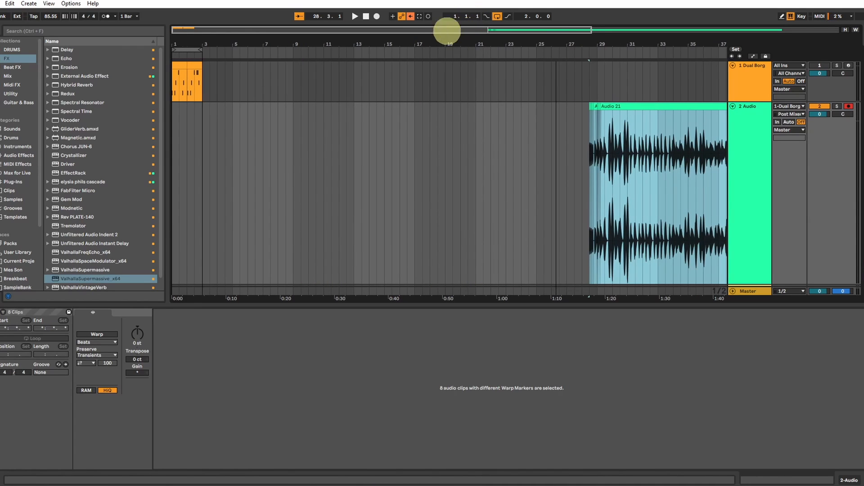
drag(210, 29, 222, 86)
click(209, 64)
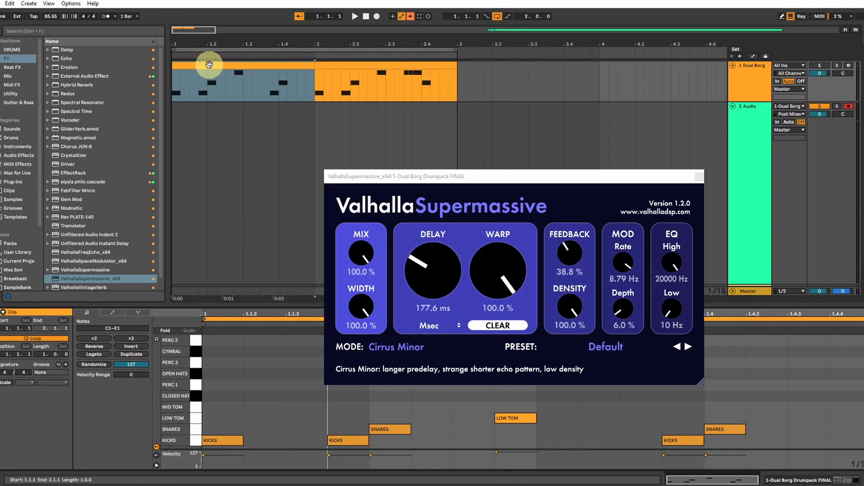
click(699, 176)
drag(364, 409, 748, 433)
key(Delete)
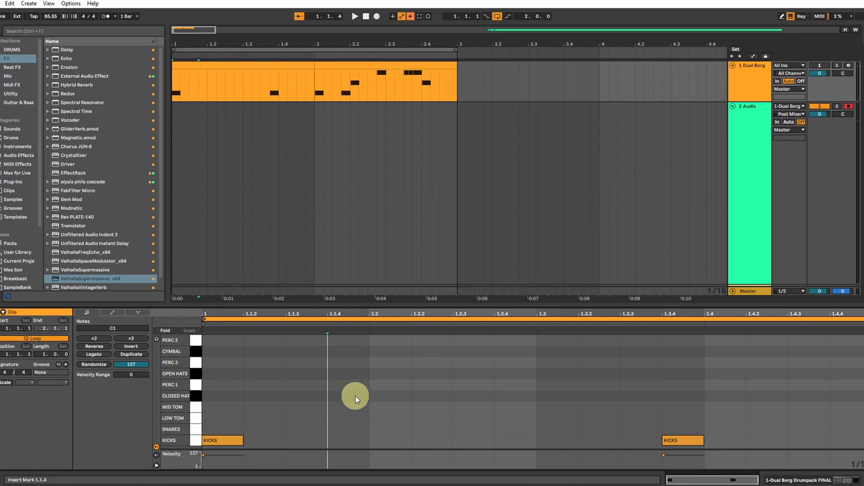
click(664, 442)
key(Delete)
Step: Reactivate the muted Dual Borg track and loop its first one-bar clip during playback
key(space)
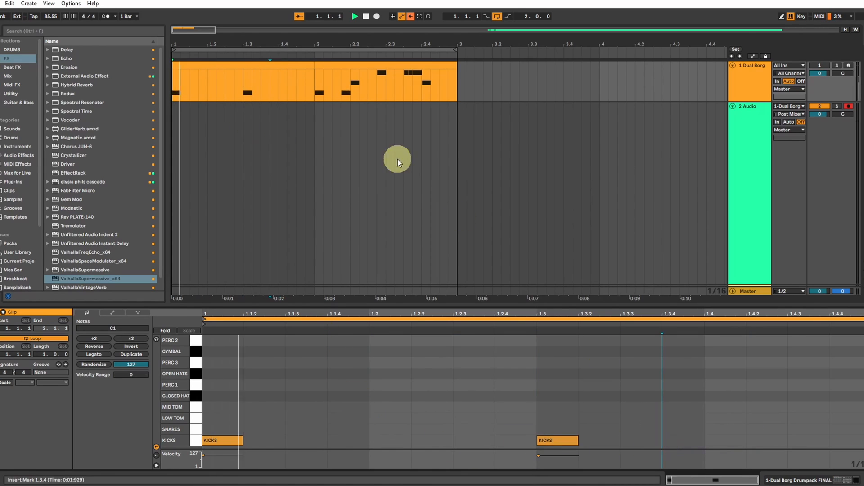
click(256, 66)
click(819, 66)
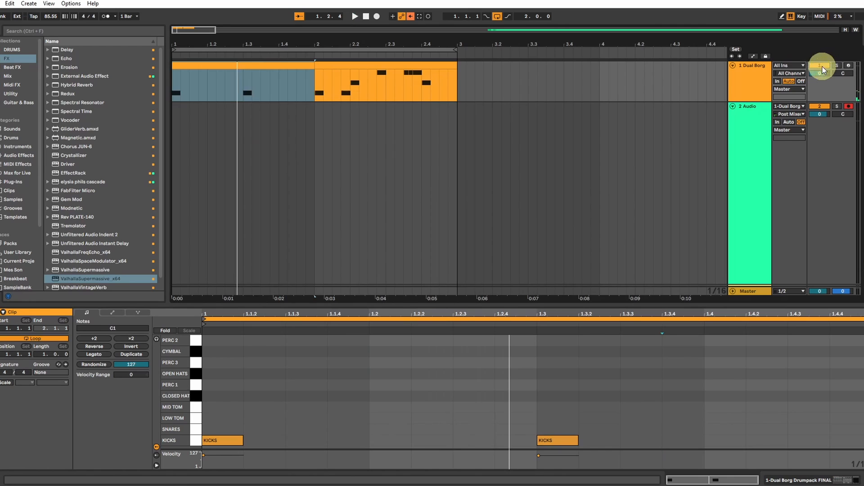
click(243, 64)
click(243, 64)
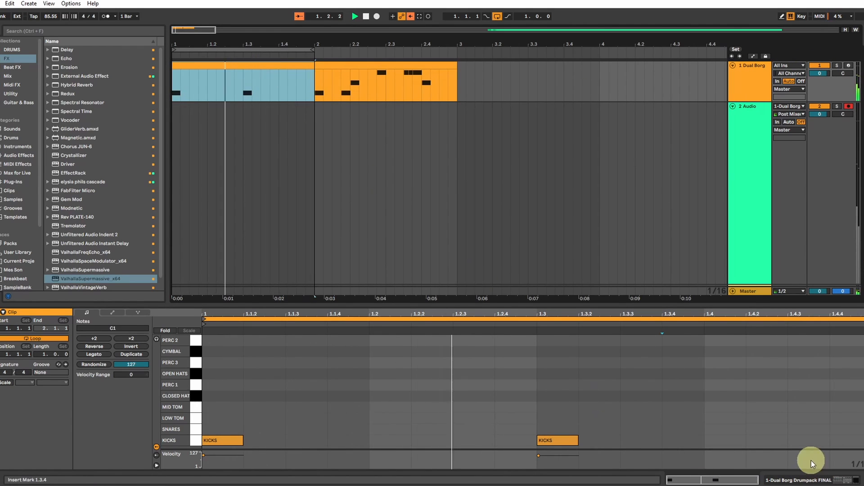
Step: Open Valhalla Supermassive on the Dual Borg track, set its mode to Large Magellanic Cloud and turn off automation arm
click(811, 478)
click(245, 387)
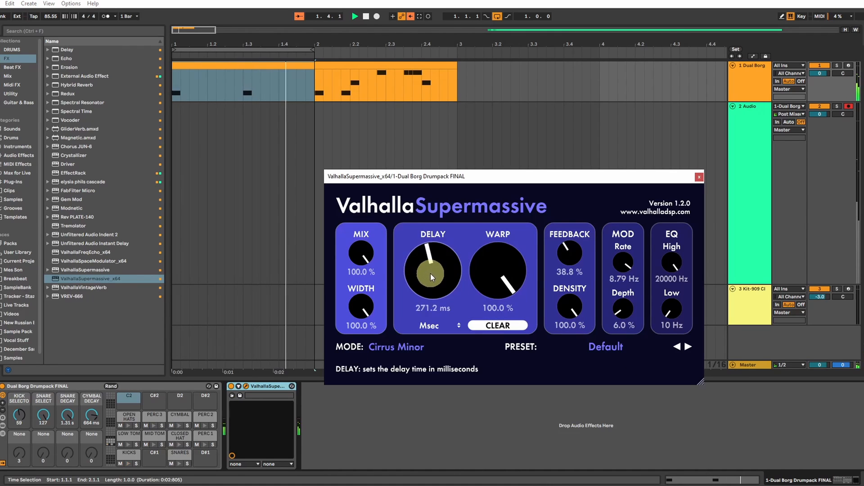
click(742, 74)
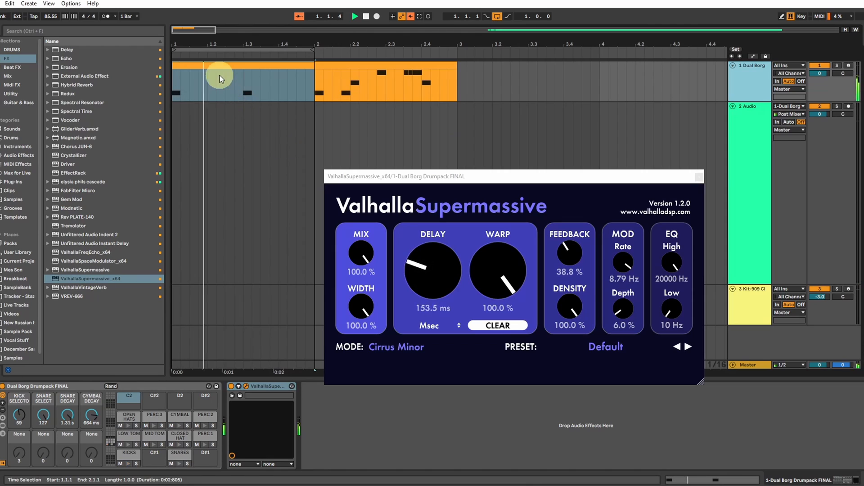
click(400, 15)
key(space)
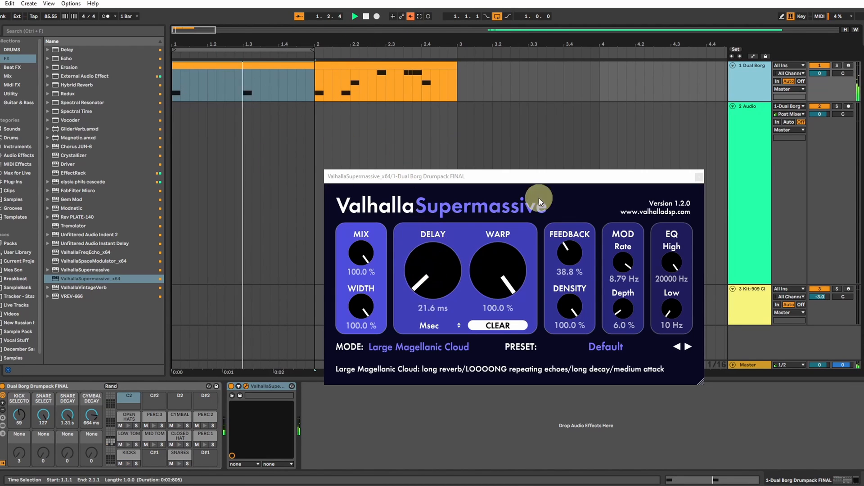
Step: Arm the 2 Audio track and start recording the looped Dual Borg kicks from bar 1
click(785, 66)
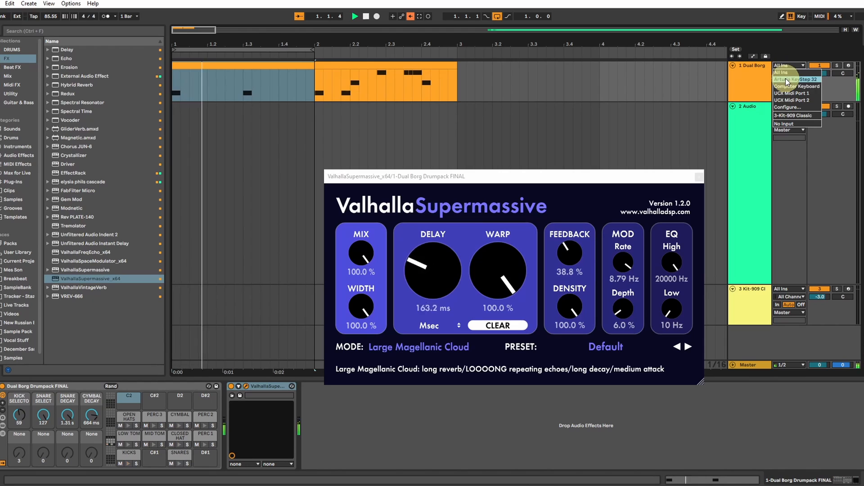
click(736, 91)
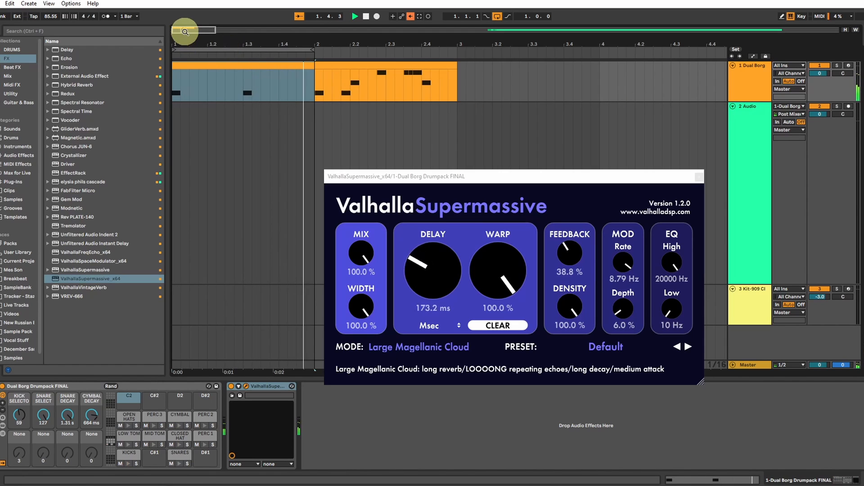
drag(185, 31, 187, 29)
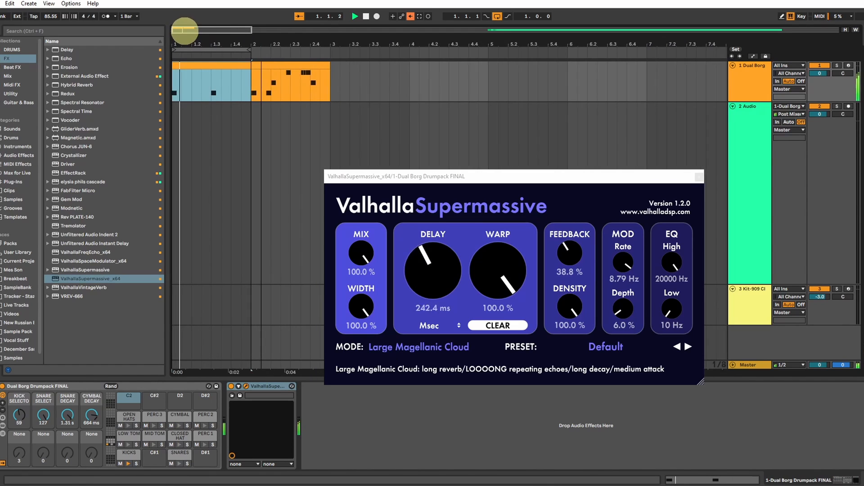
click(850, 109)
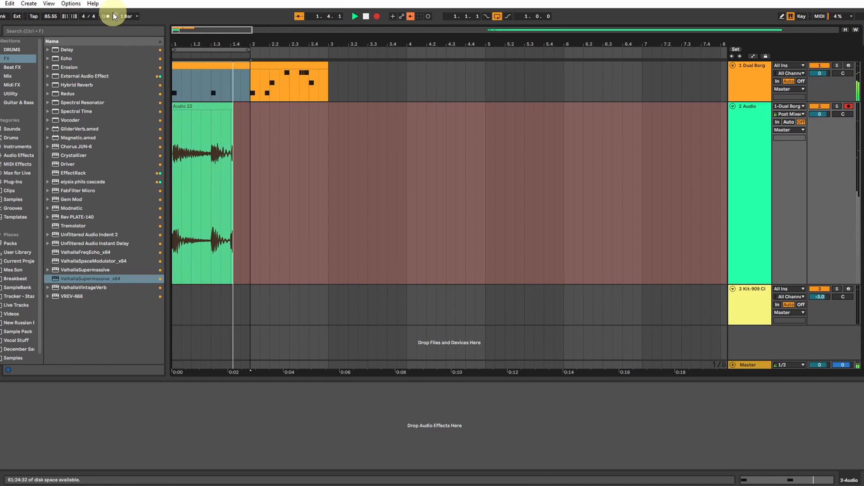
Step: Vary the Dual Borg rack's kick selector while recording, ending on kick sample 101
click(191, 67)
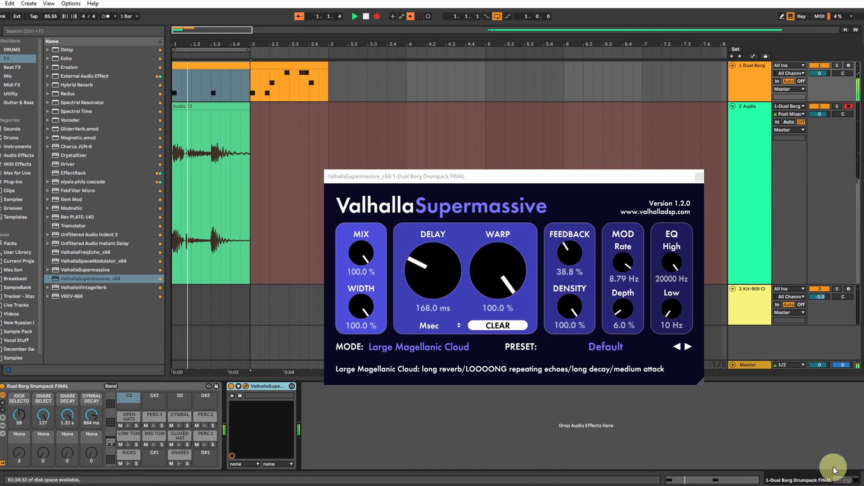
click(20, 413)
drag(19, 413, 20, 415)
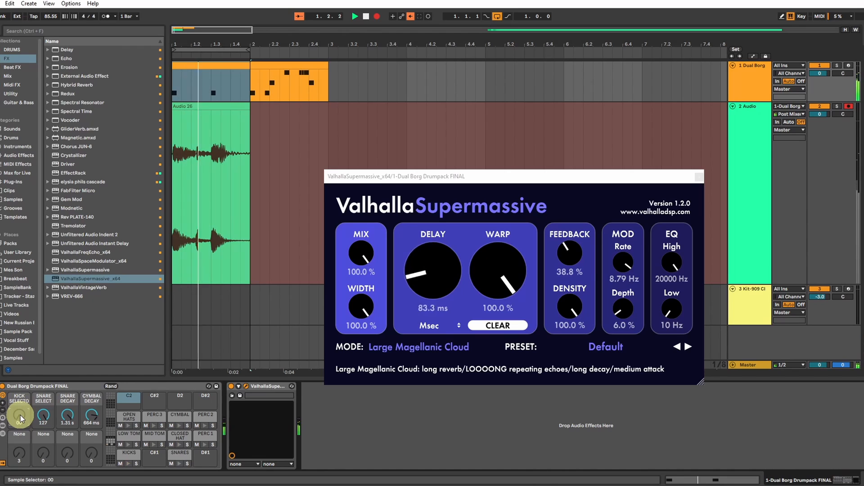
drag(21, 415, 20, 415)
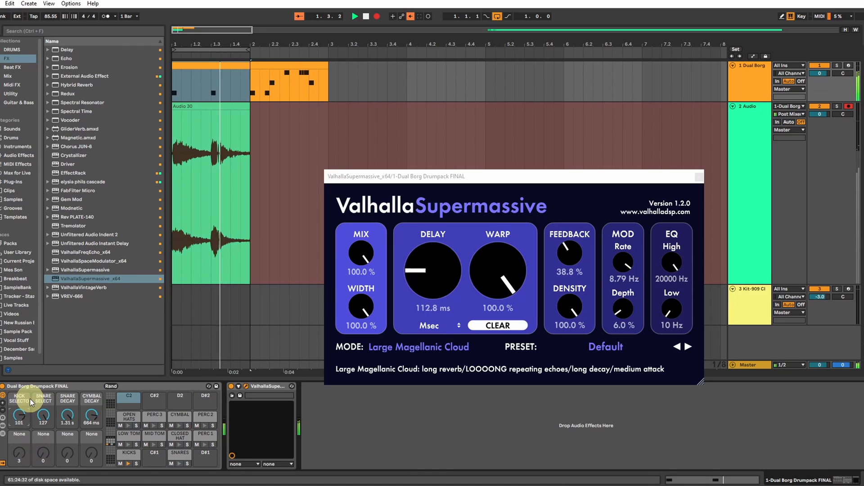
click(186, 275)
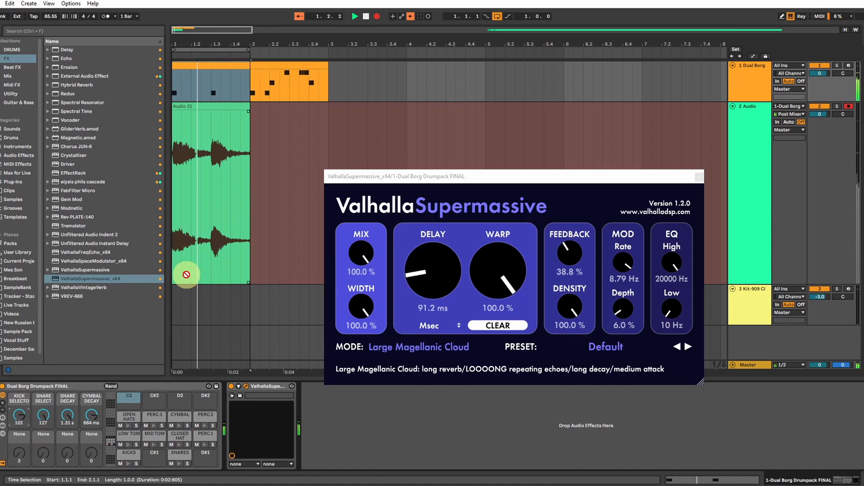
Step: Open the looped Dual Borg clip's notes and move both kicks to the Snares row while recording
double_click(210, 70)
drag(251, 380, 252, 304)
drag(225, 410, 547, 437)
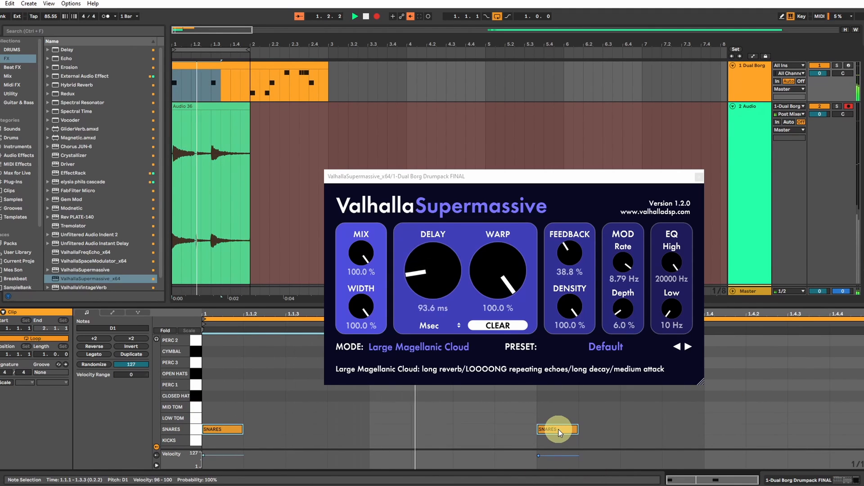
Step: Move both snare notes to Mid Tom, raise their velocity to 127, and move them up to Open Hats
drag(559, 429, 561, 411)
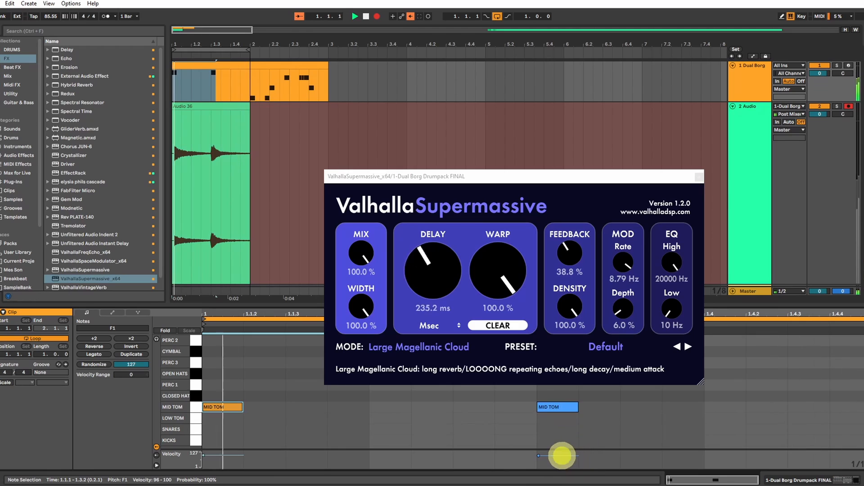
drag(560, 455, 555, 460)
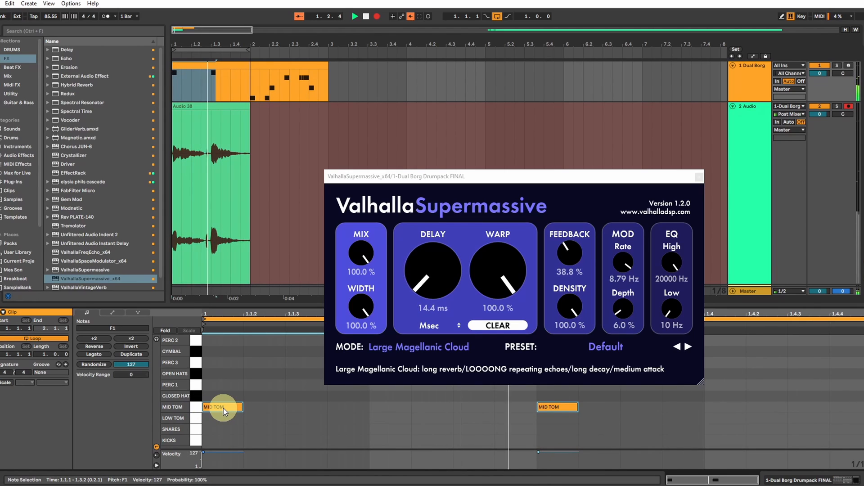
drag(224, 408, 222, 381)
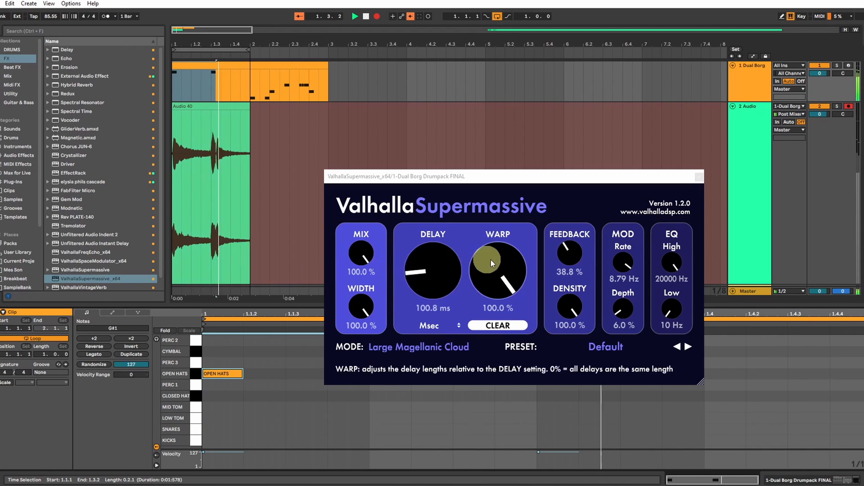
Step: Try to switch the Supermassive mode to Cirrus Major while recording
click(398, 348)
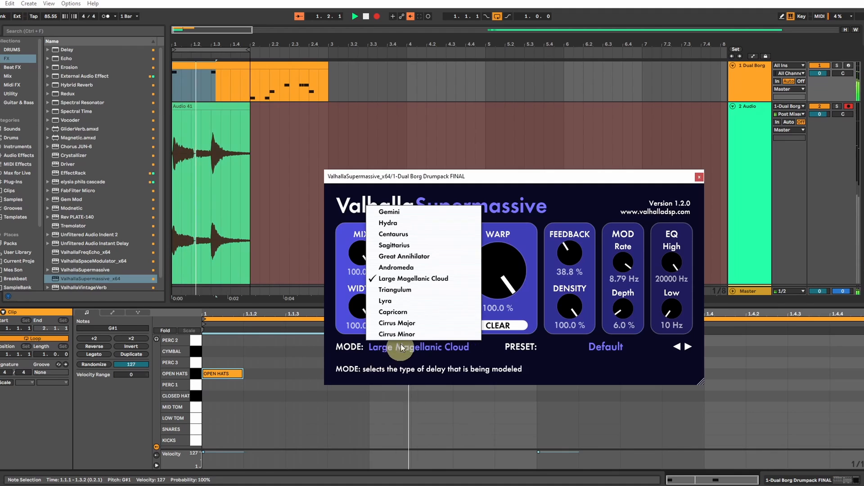
click(395, 325)
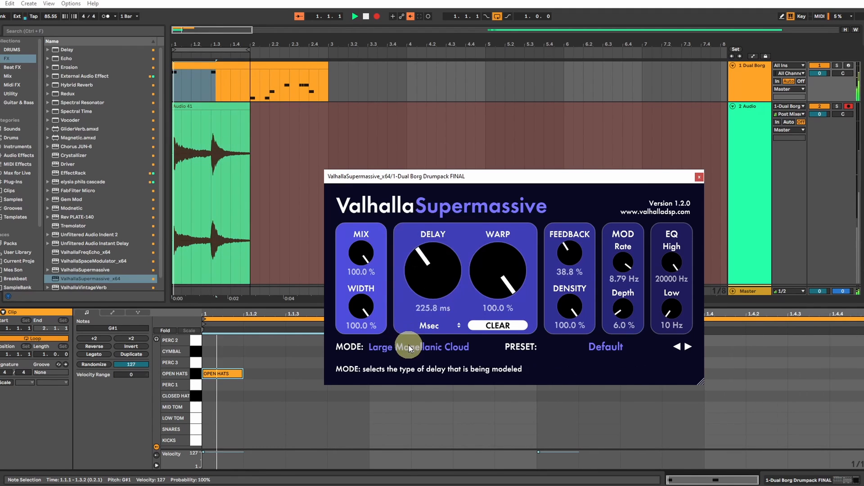
click(409, 346)
click(406, 324)
Step: Stop the recording and select the newest recorded clip at bar 1 of the 2 Audio track
key(space)
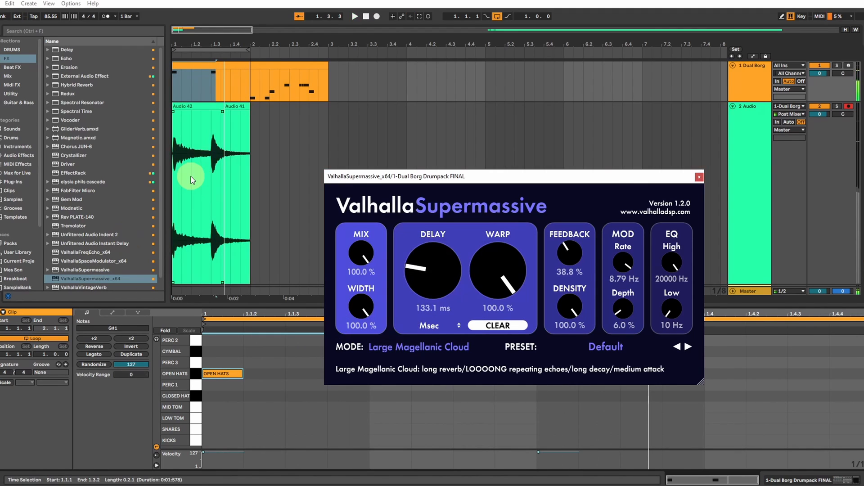
click(210, 103)
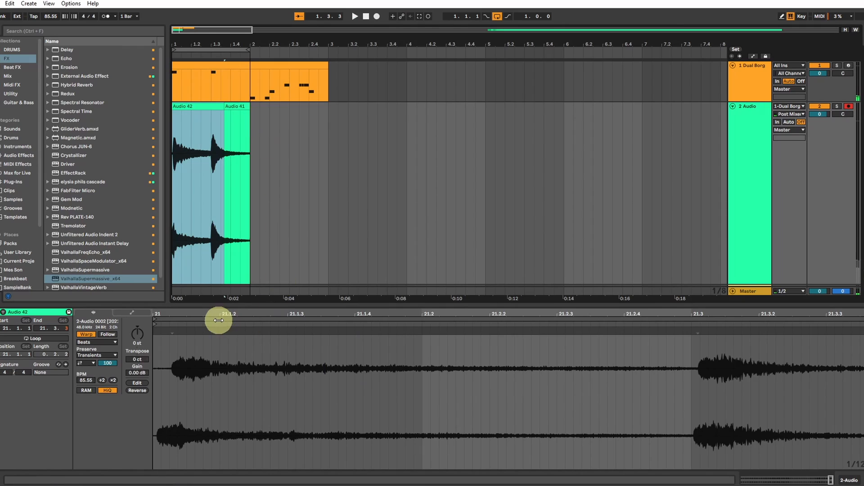
Step: Move the selected recorded clip from bar 1 to bar 7 on the 2 Audio track and delete the leftover clip at bar 1
double_click(212, 311)
drag(185, 133, 654, 133)
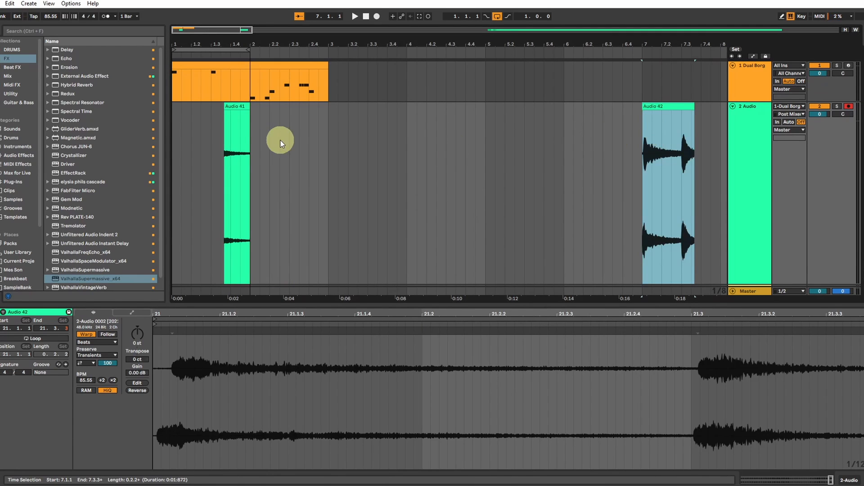
click(232, 107)
Step: Place both looped Dual Borg notes on the Kicks row, show the track's automation, and delete Supermassive's ModRate automation
click(204, 63)
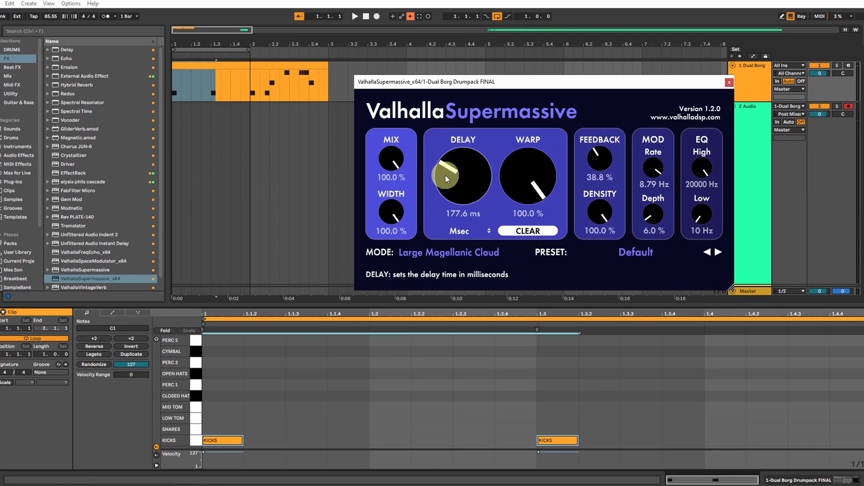
drag(581, 80, 567, 81)
click(763, 84)
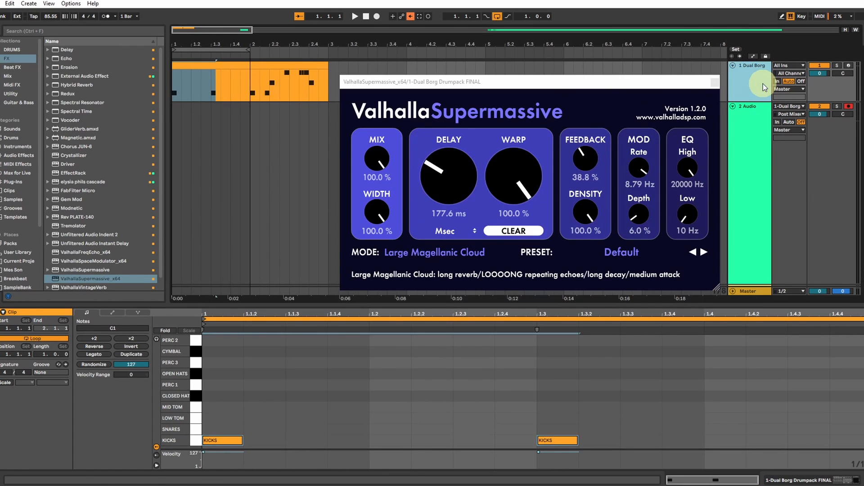
key(a)
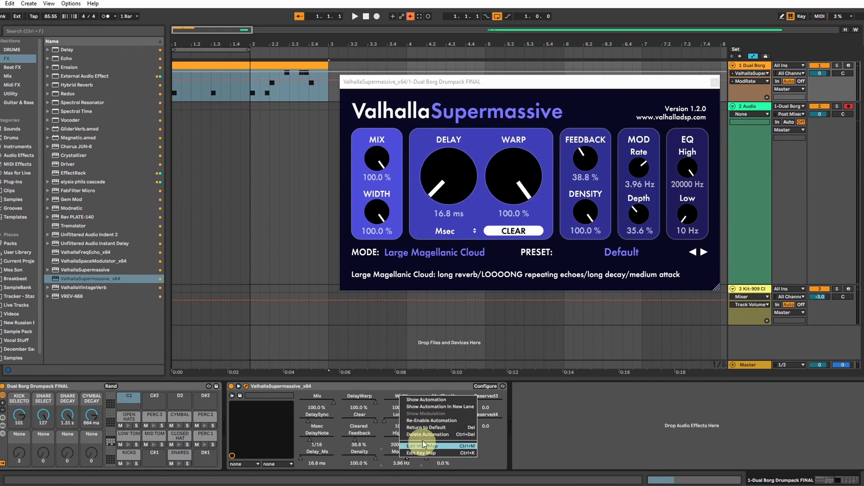
click(423, 433)
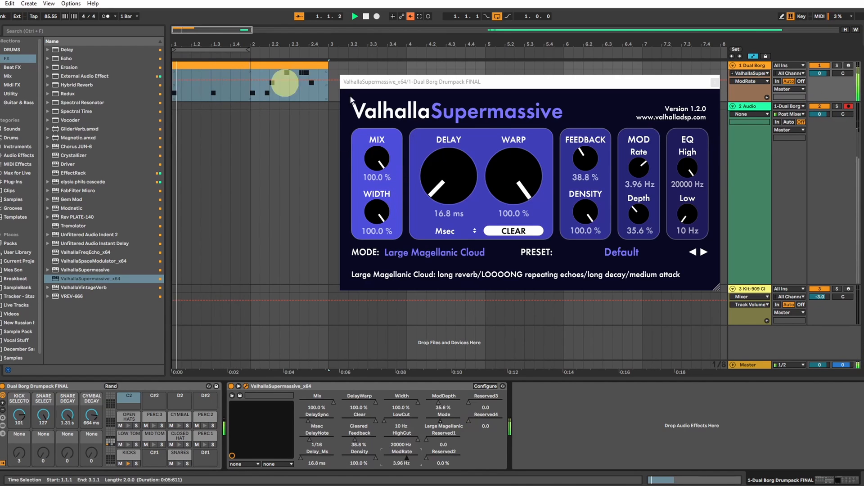
Step: Play the looped kicks and set the Supermassive delay to 31.2 ms
click(485, 97)
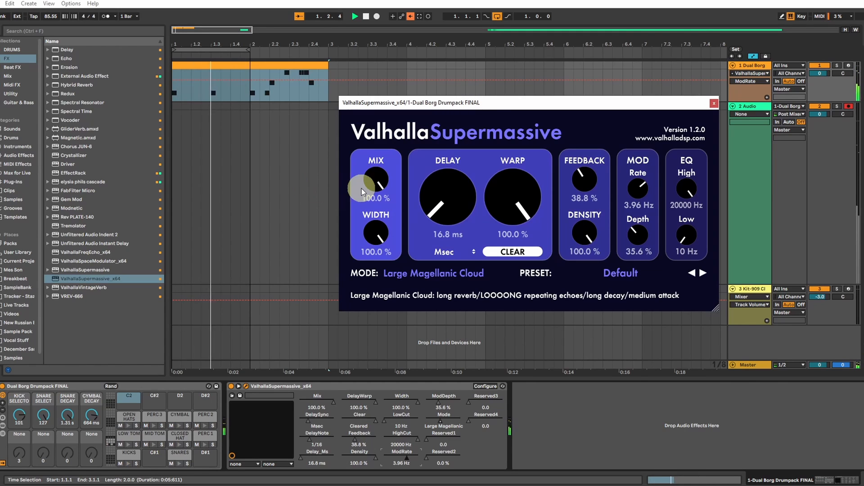
mouse_move(381, 176)
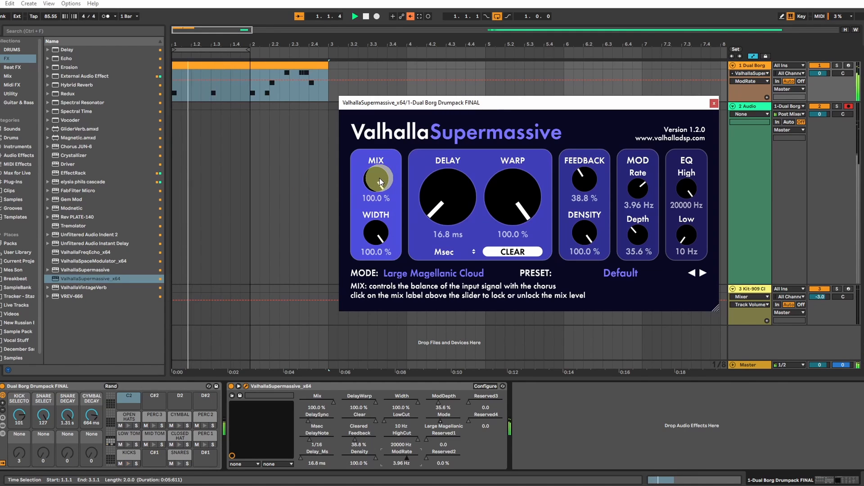
click(281, 65)
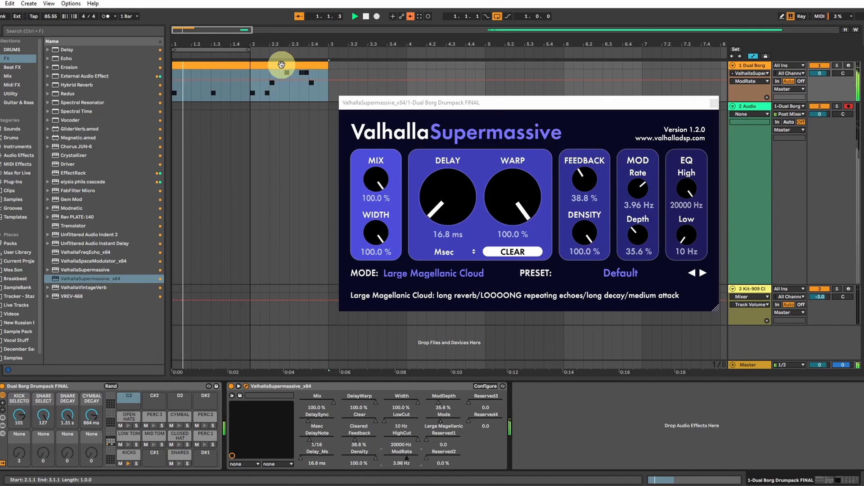
drag(458, 186, 452, 185)
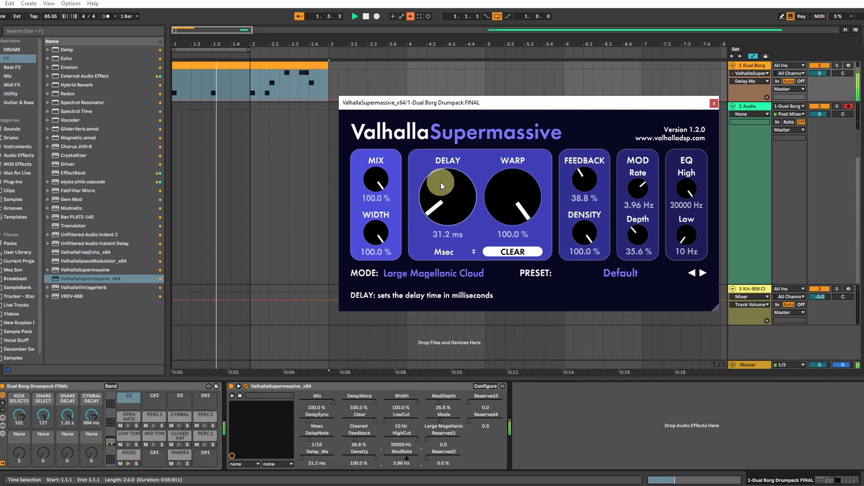
Step: Audition the Supermassive modes Cirrus Major and Capricorn on the looped kicks, ending on Centaurus
click(435, 274)
click(426, 397)
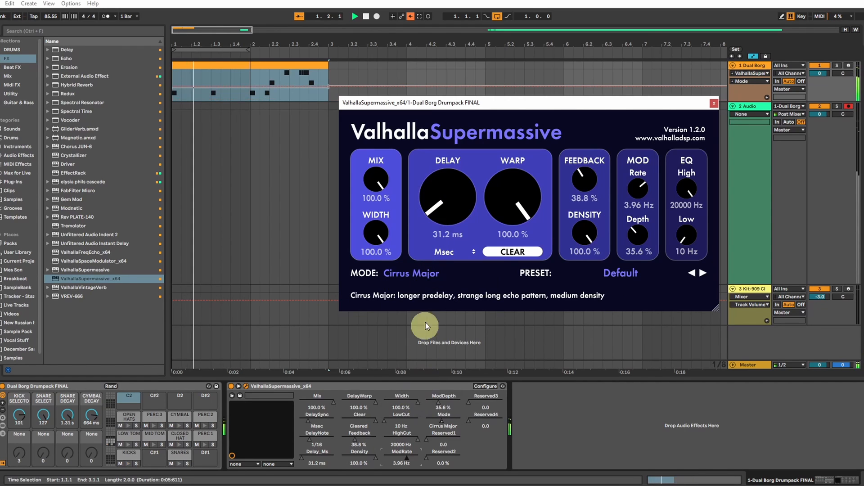
click(416, 276)
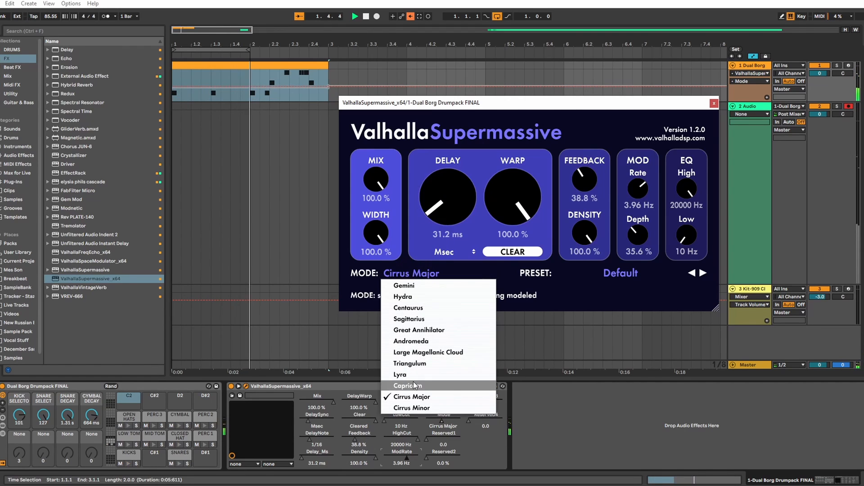
click(413, 382)
click(409, 274)
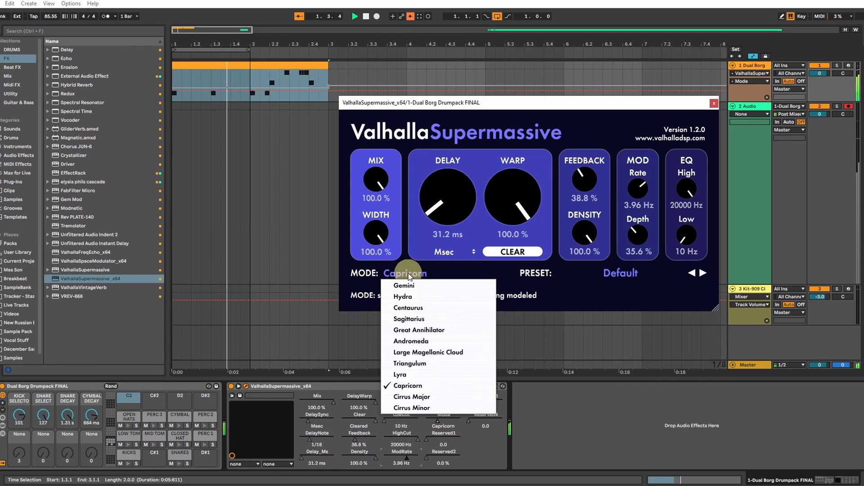
click(408, 307)
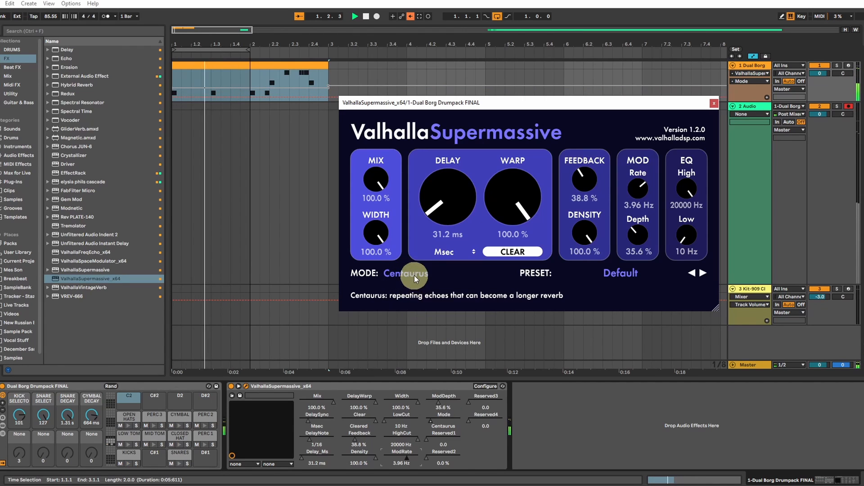
Step: Move both looped kick notes to the Snares row and set the Supermassive mod depth to 12.8%
double_click(206, 63)
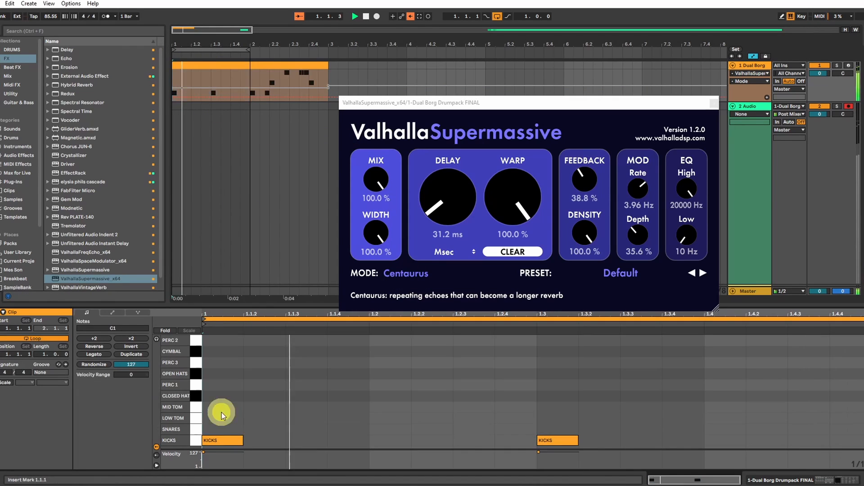
drag(222, 414, 549, 434)
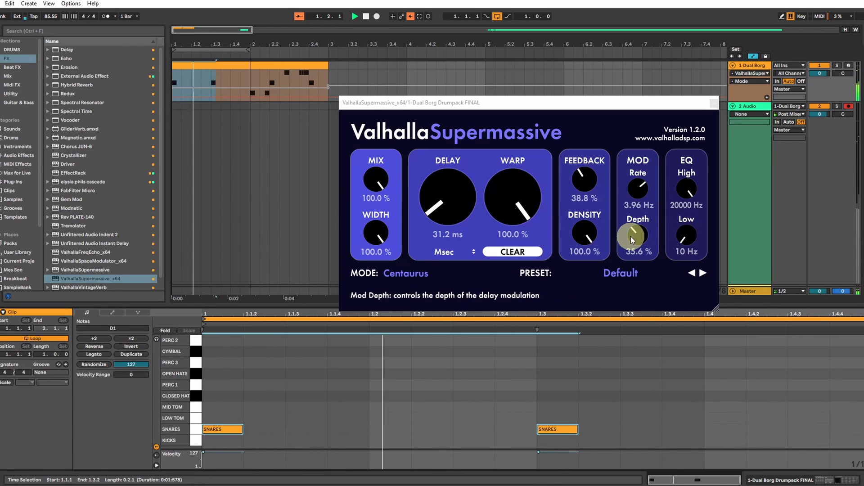
drag(631, 236, 631, 247)
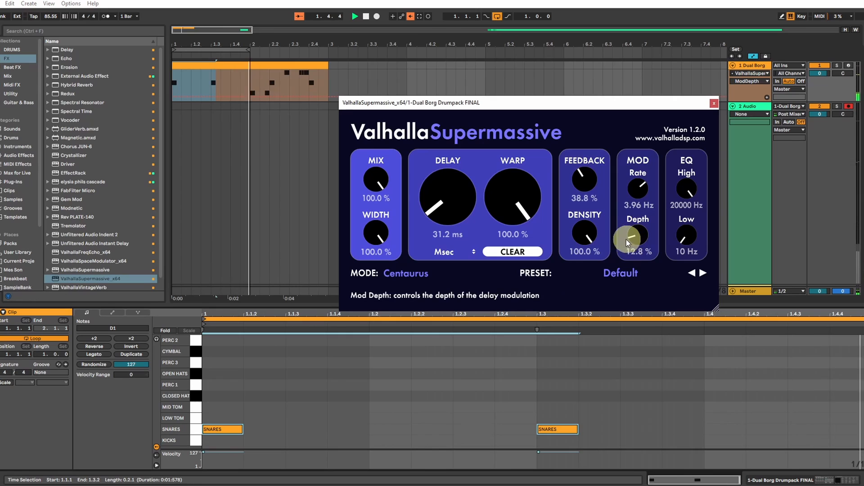
Step: Set the Supermassive delay to 64.8 ms and raise its feedback to 76.0%
drag(452, 202, 452, 198)
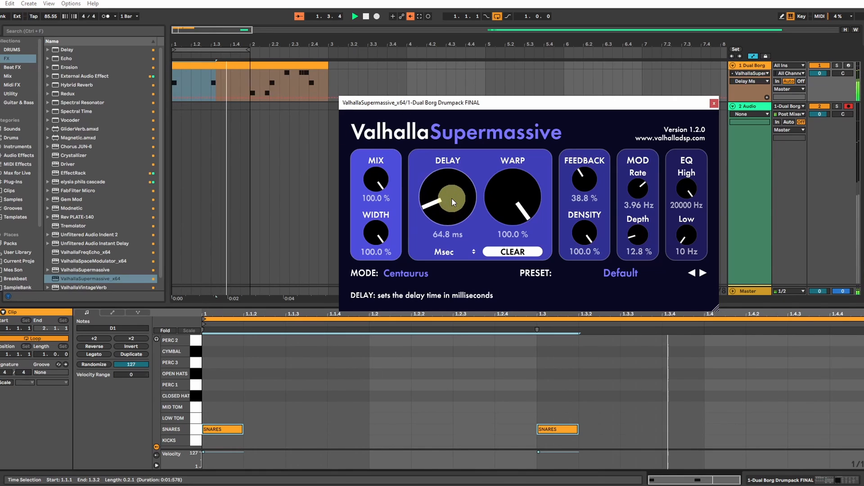
drag(585, 171, 579, 141)
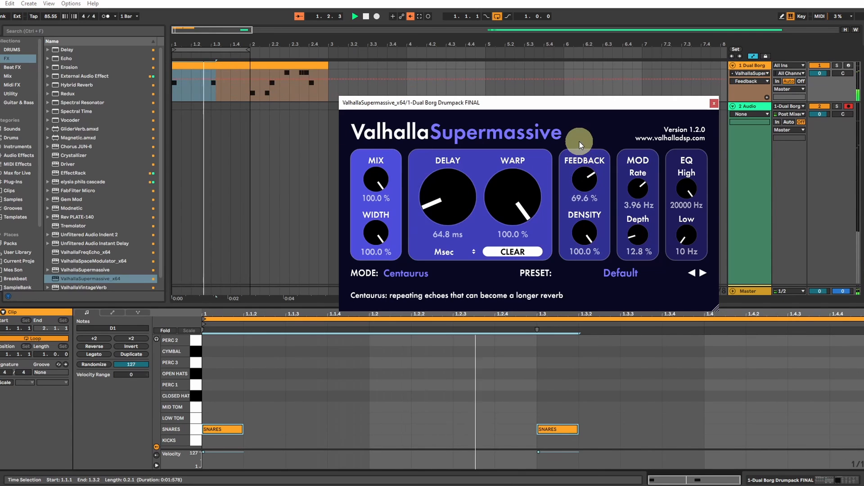
drag(585, 183, 580, 174)
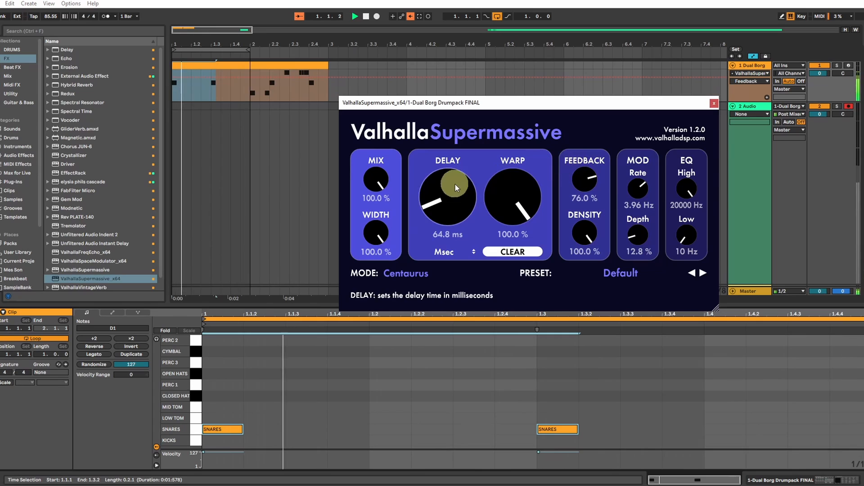
Step: Set the Supermassive mod depth to 0.0%, feedback to 86.8%, and delay to 24.0 ms
drag(455, 184, 450, 198)
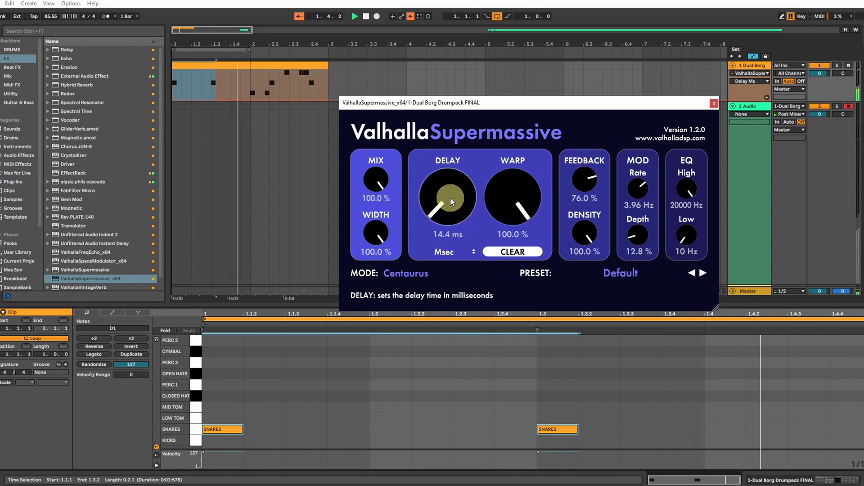
drag(643, 231, 541, 243)
drag(428, 219, 428, 231)
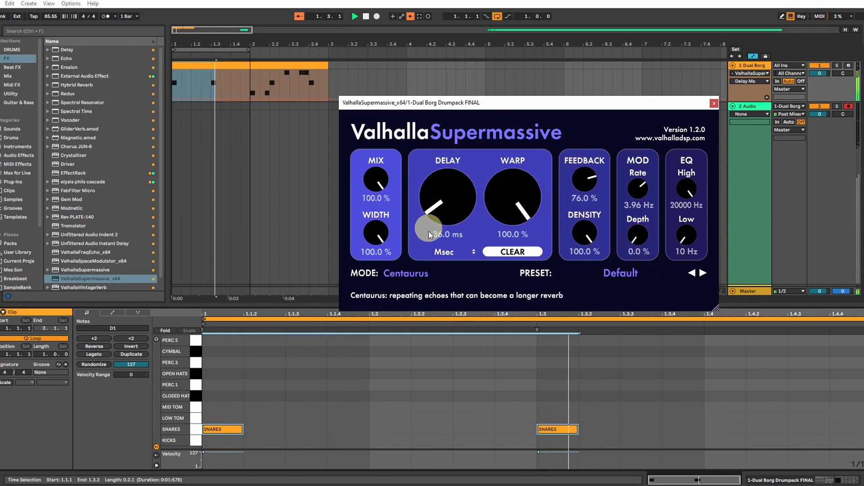
click(420, 274)
drag(564, 187, 582, 174)
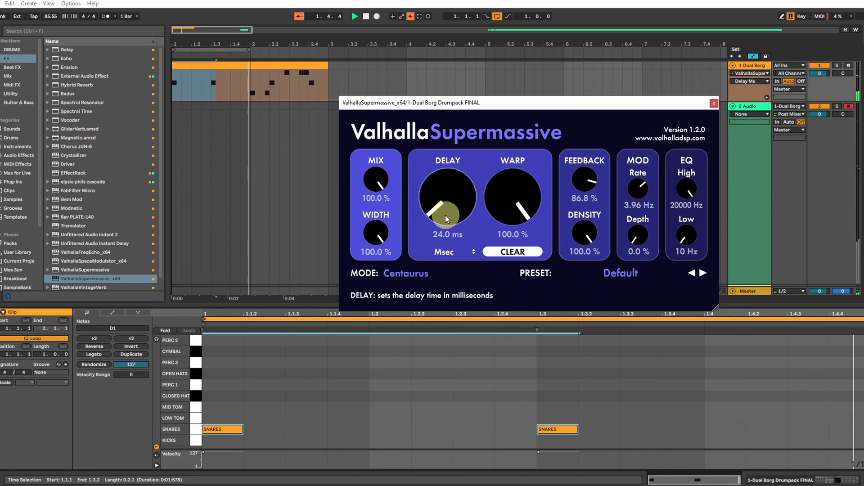
Step: Try the Sagittarius mode, switch Supermassive to Great Annihilator, and start recording the looped snares
click(405, 274)
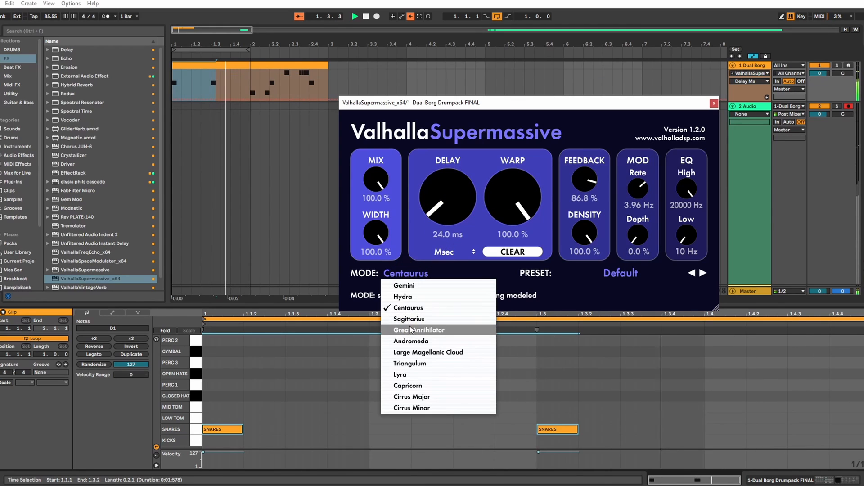
click(409, 319)
click(411, 274)
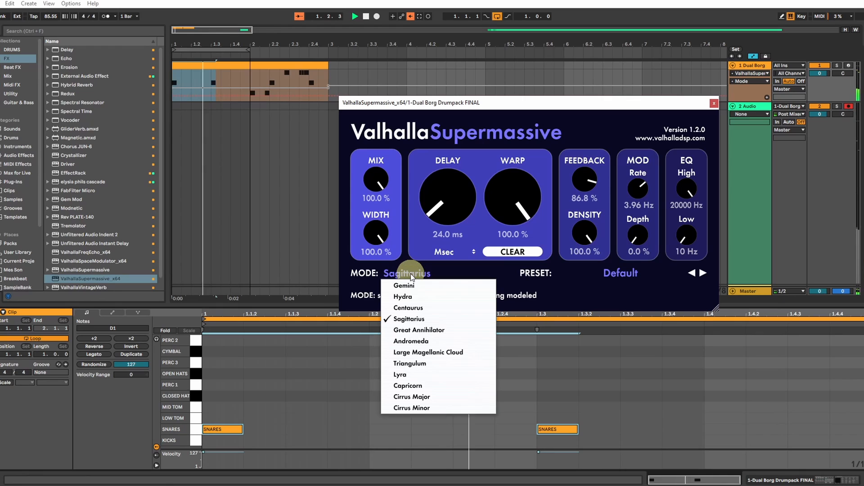
click(410, 334)
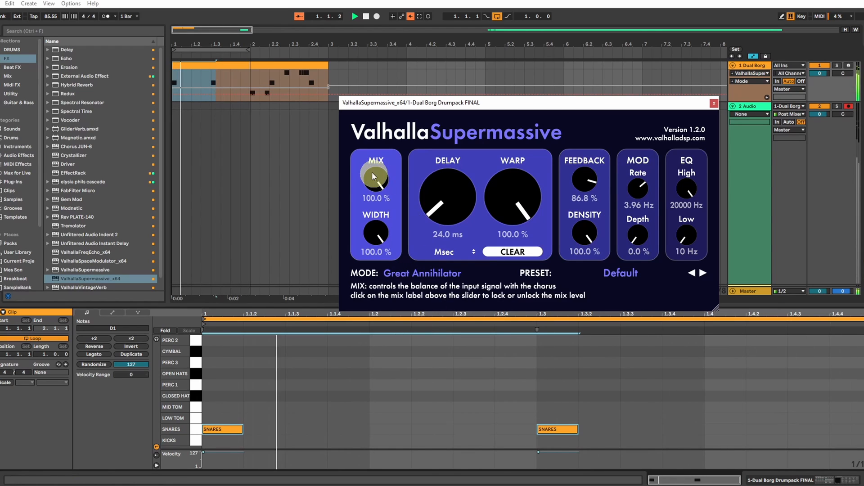
click(377, 16)
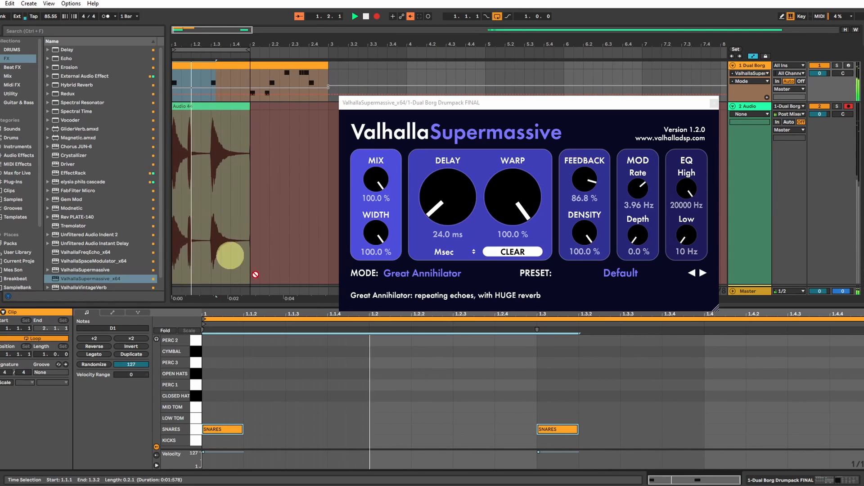
Step: Switch Supermassive to Andromeda while recording and raise the delay through 66.0 ms to 87.0 ms
click(418, 276)
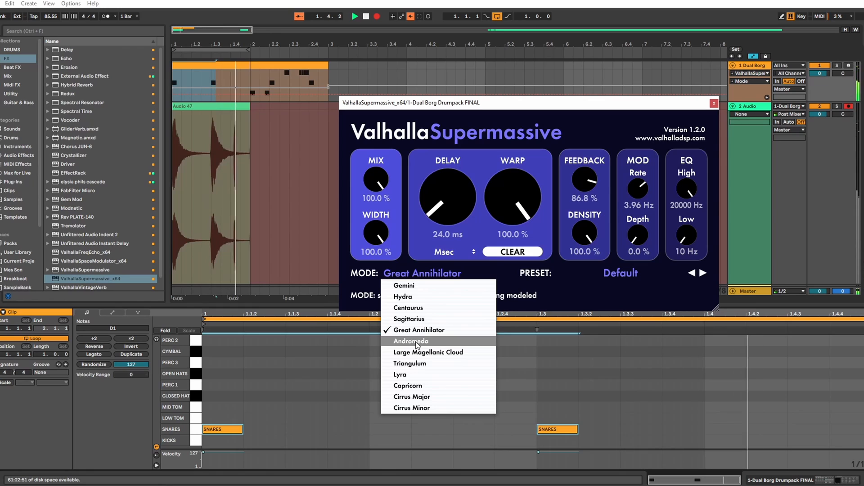
click(415, 342)
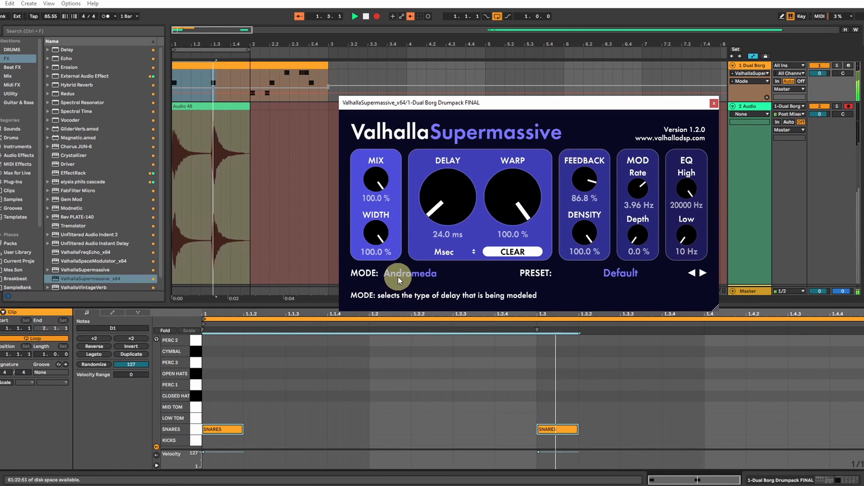
drag(448, 226, 457, 213)
scroll(458, 213, up, 5)
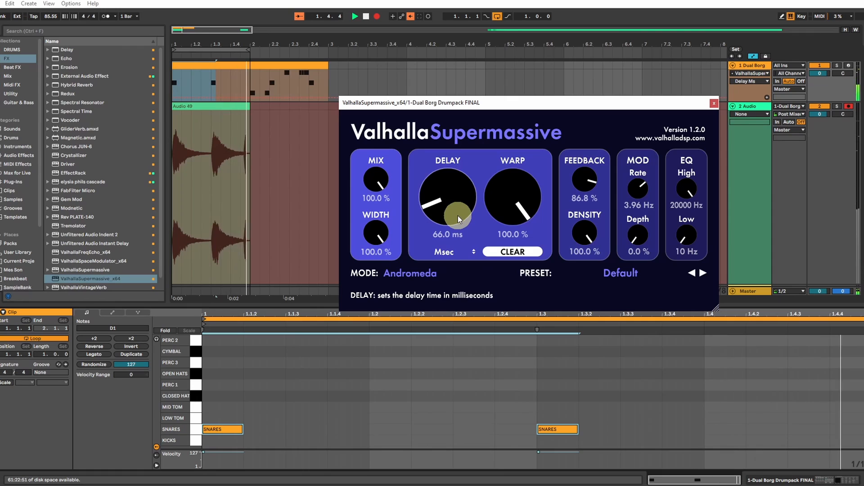
scroll(458, 215, up, 5)
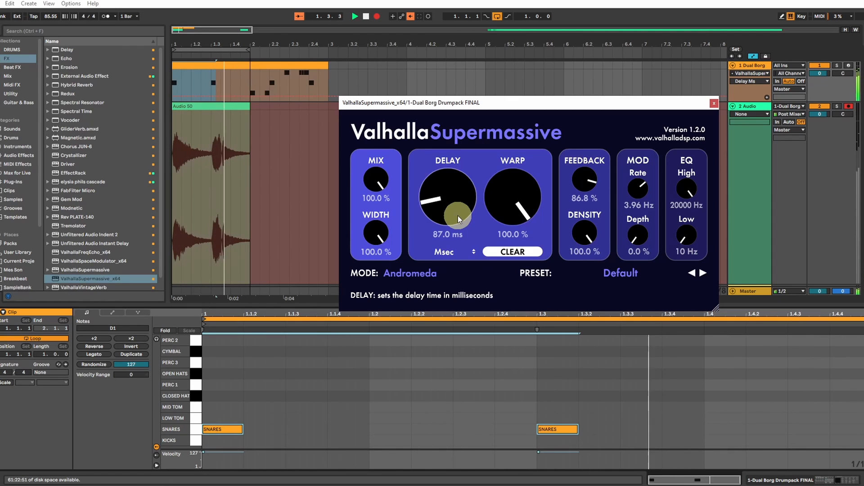
Step: Switch Supermassive to Triangulum while recording and bring the delay to 21.0 ms
click(403, 273)
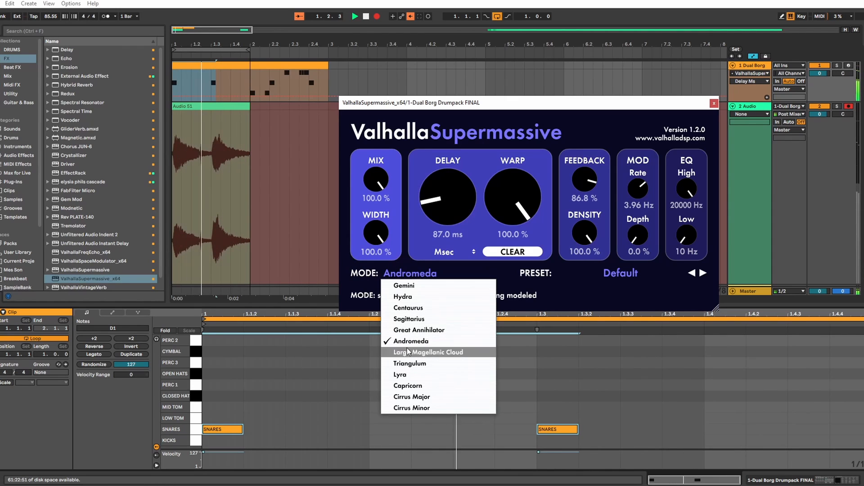
click(409, 363)
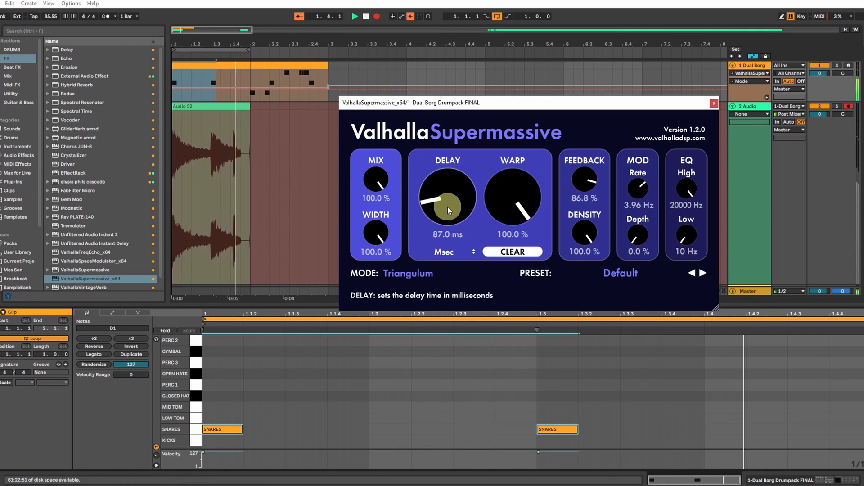
drag(446, 207, 428, 317)
drag(458, 163, 458, 187)
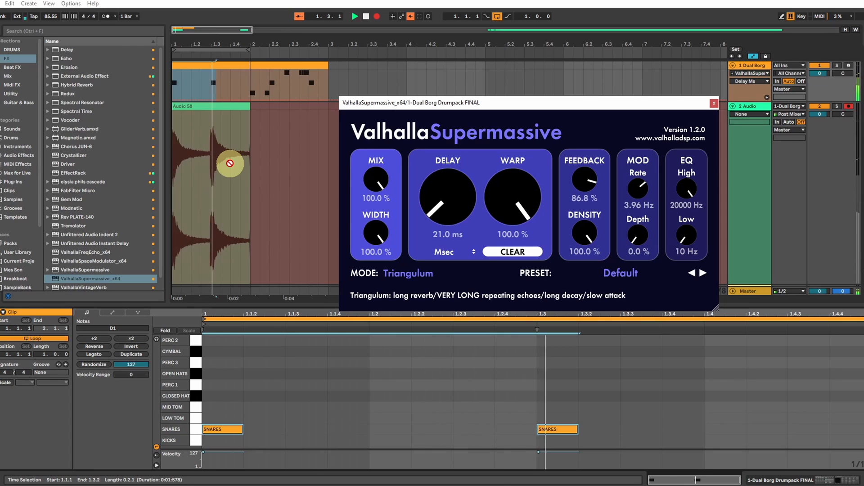
Step: Stop recording and move the newest recorded snare clip from bar 1 to bar 6 on the 2 Audio track
key(space)
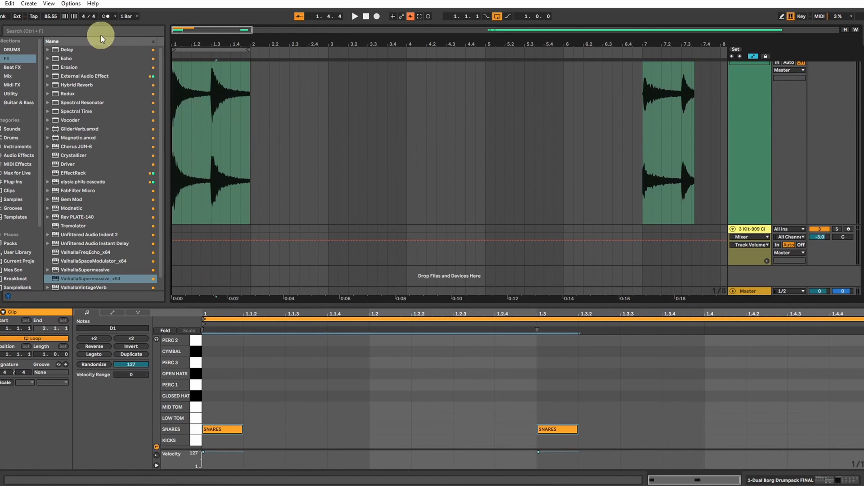
scroll(194, 100, up, 3)
drag(198, 105, 581, 122)
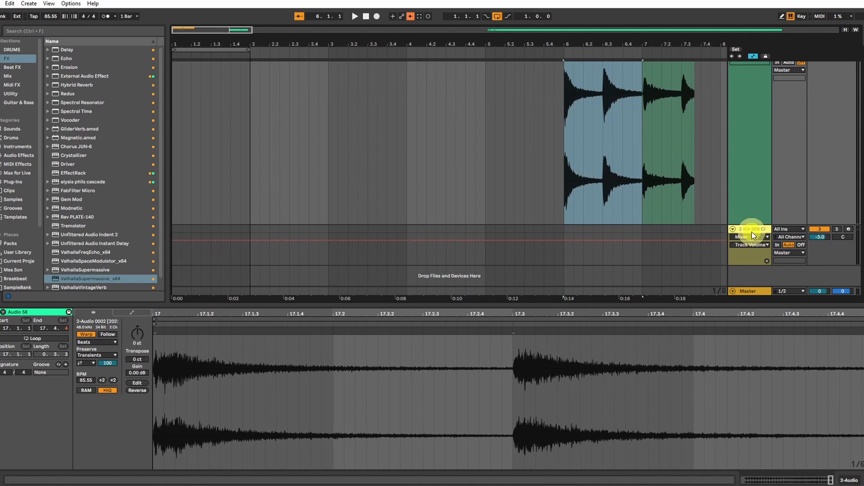
Step: Create an empty one-bar MIDI clip at bar 3 on the Kit-909 Classic track and loop that bar
click(752, 231)
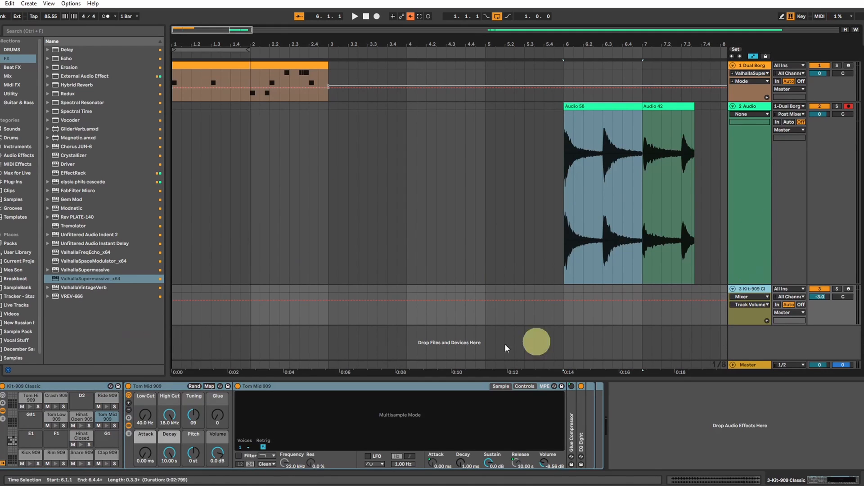
drag(328, 303, 415, 291)
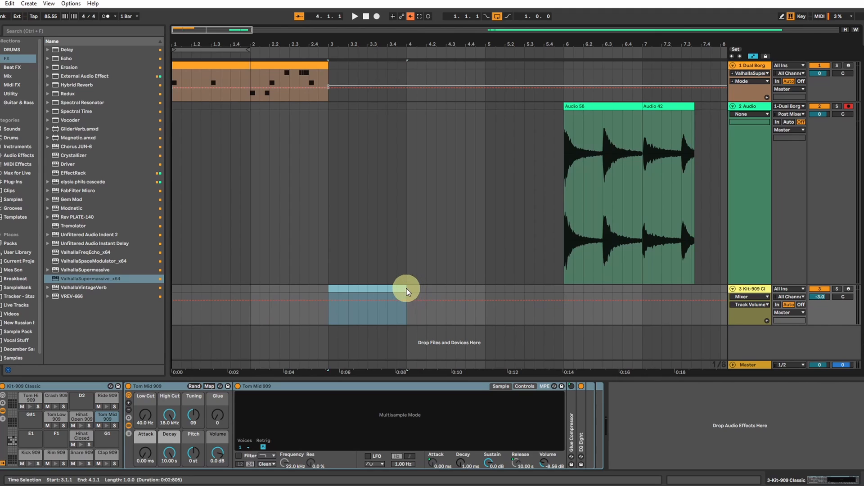
key(ctrl+shift+m)
key(ctrl+l)
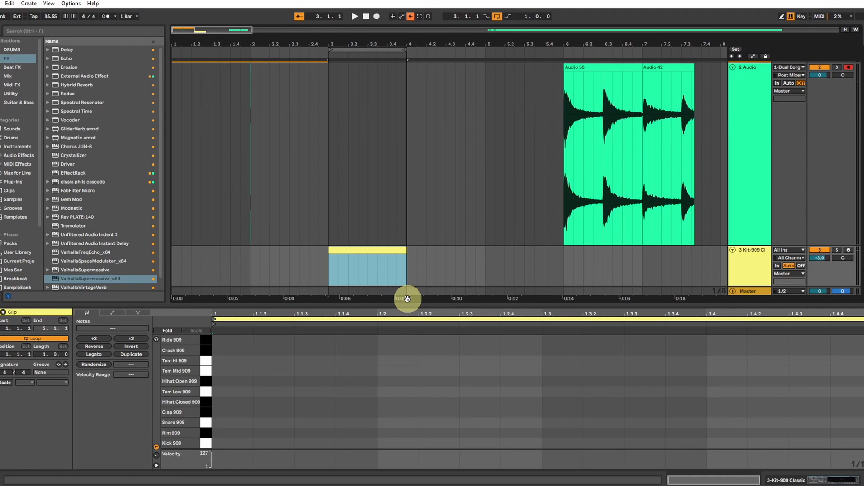
Step: Program a hi-hat pattern in the new clip with closed 909 hats of varied lengths, a quick roll and two open hats
double_click(231, 401)
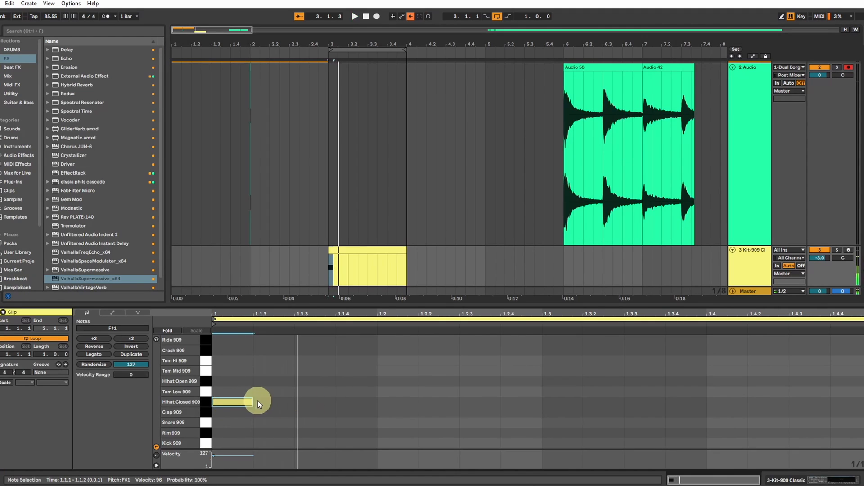
mouse_move(231, 401)
mouse_down()
mouse_move(231, 383)
mouse_move(231, 405)
mouse_up()
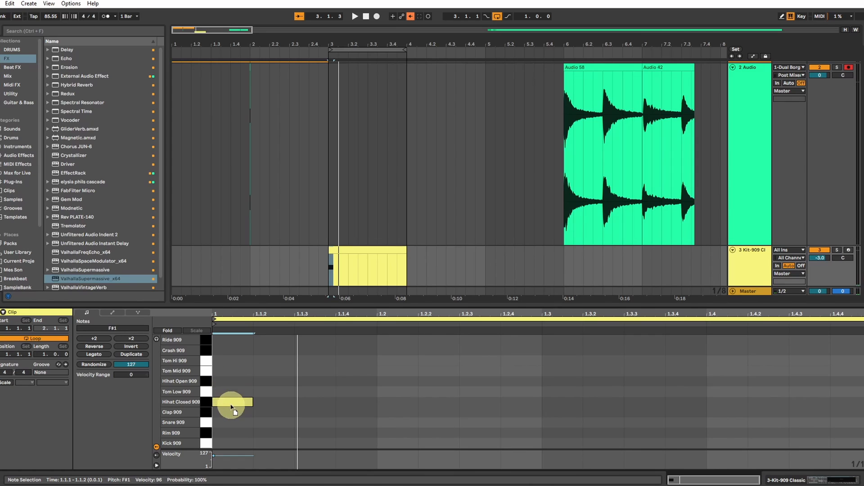
double_click(312, 403)
double_click(271, 401)
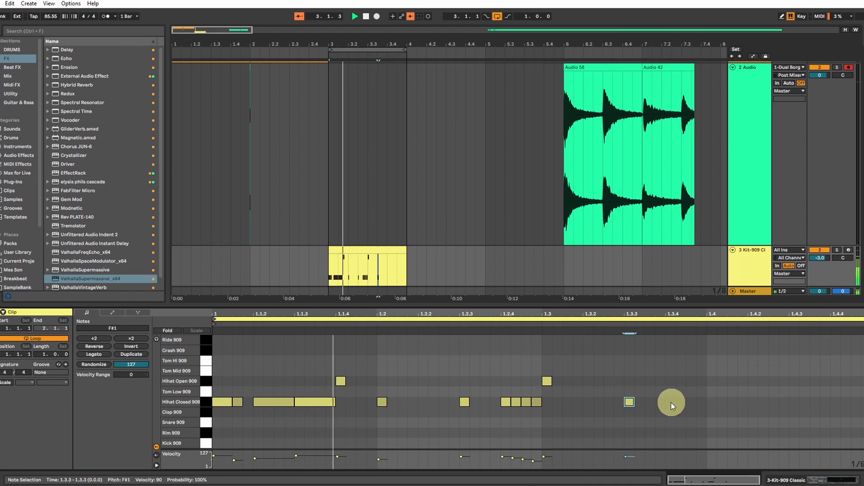
scroll(523, 147, up, 3)
scroll(536, 135, down, 3)
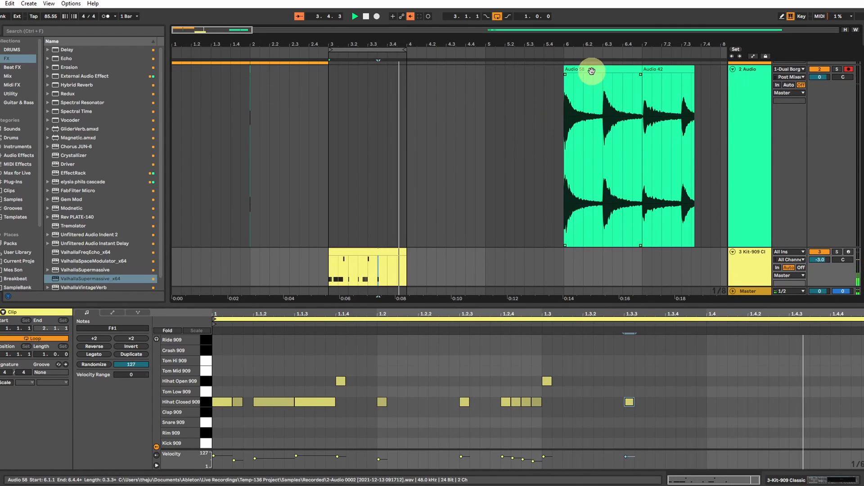
Step: Move the Audio 58 snare clip from bar 6 to bar 3 and play it with the hi-hat loop
drag(593, 69, 358, 87)
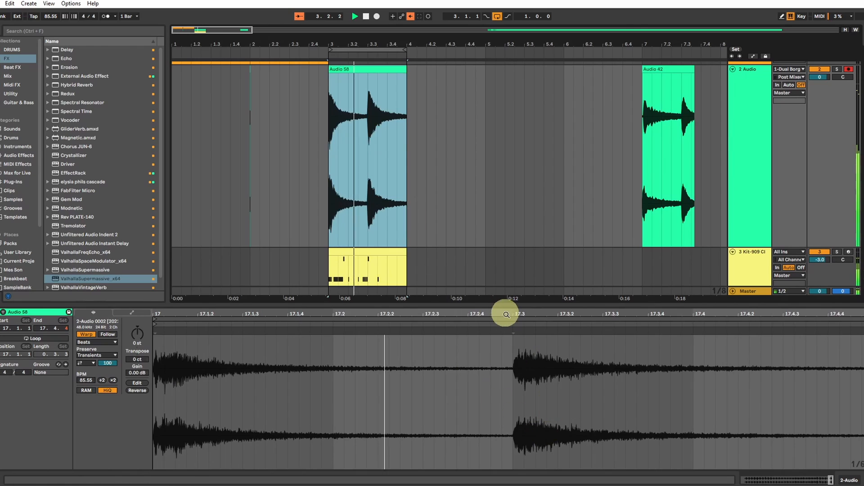
mouse_move(506, 313)
mouse_down()
mouse_move(504, 304)
mouse_move(507, 314)
mouse_up()
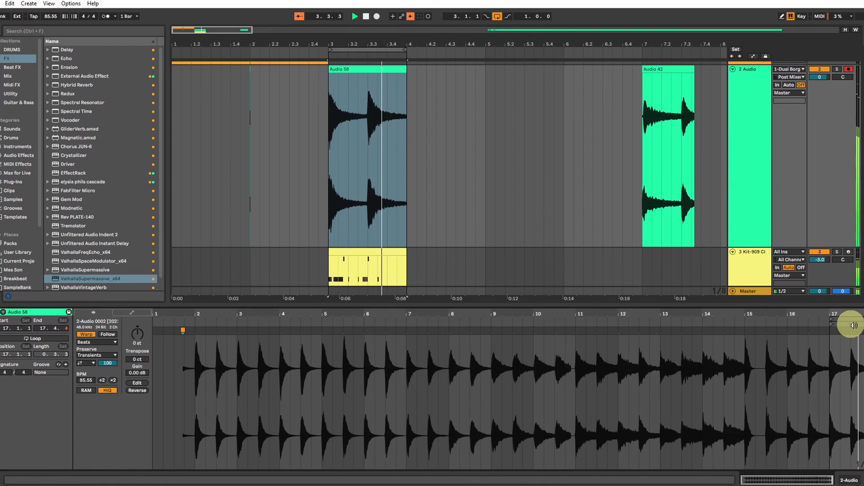
key(space)
Step: Rename the bar 3 snare clip as SNARES and move it out of the loop to 5.4.3
click(339, 69)
text(SNARE)
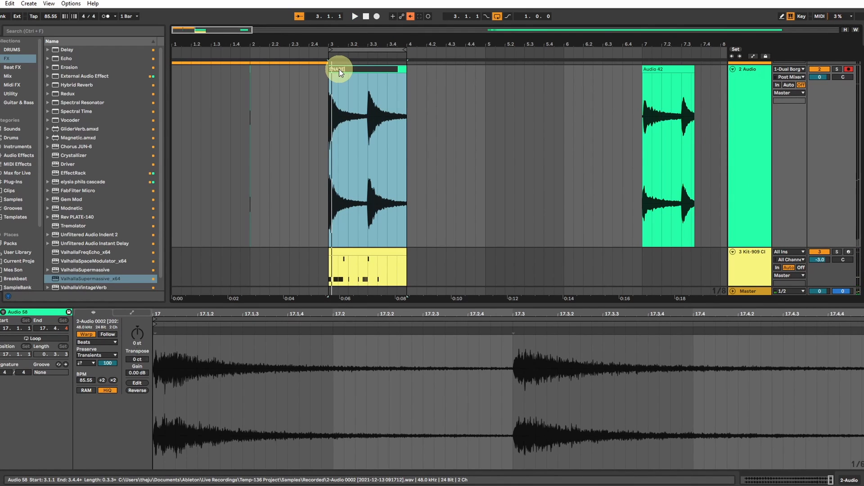
text(S)
click(477, 99)
drag(362, 69, 587, 79)
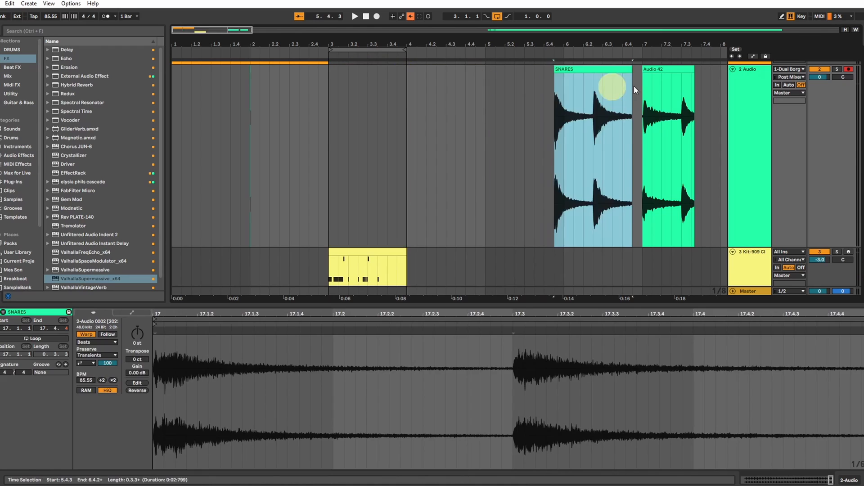
Step: Turn off warping on the Audio 42 clip and extend its start back to the beginning of the recording
click(669, 71)
scroll(599, 71, right, 5)
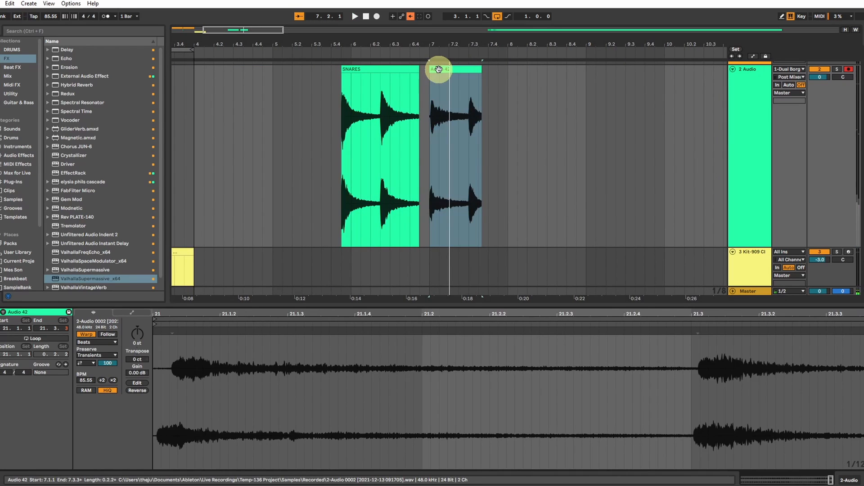
drag(418, 317, 415, 288)
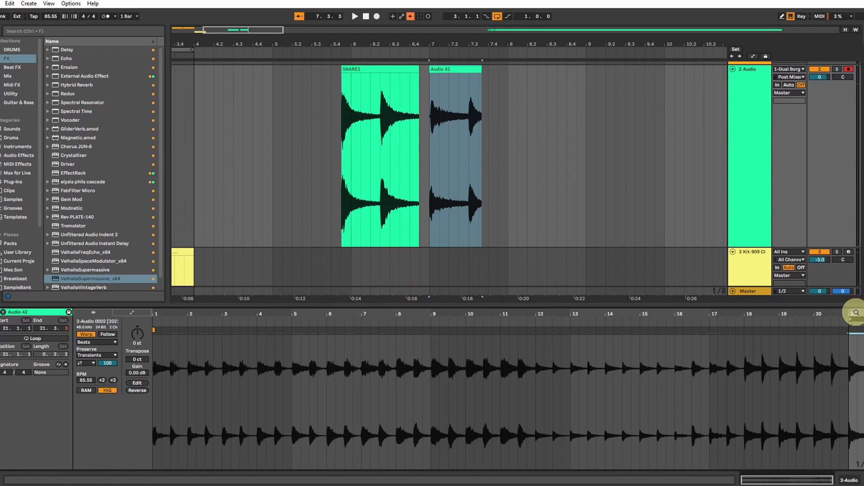
click(86, 334)
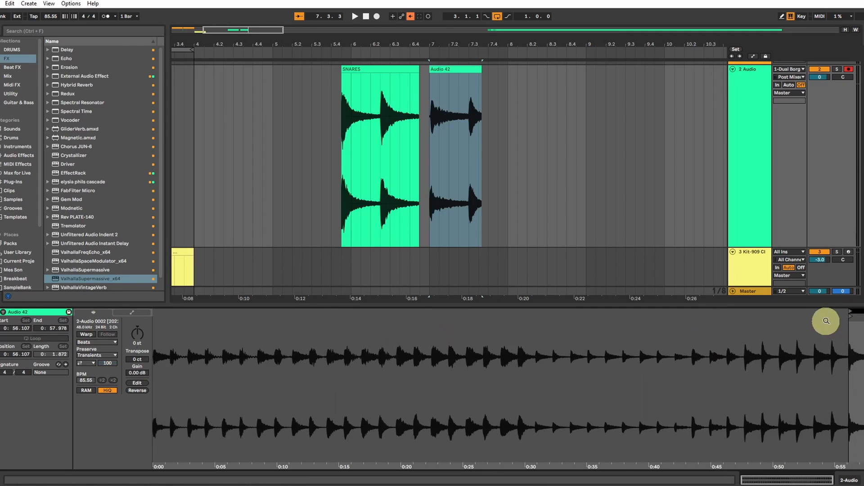
drag(852, 316, 154, 315)
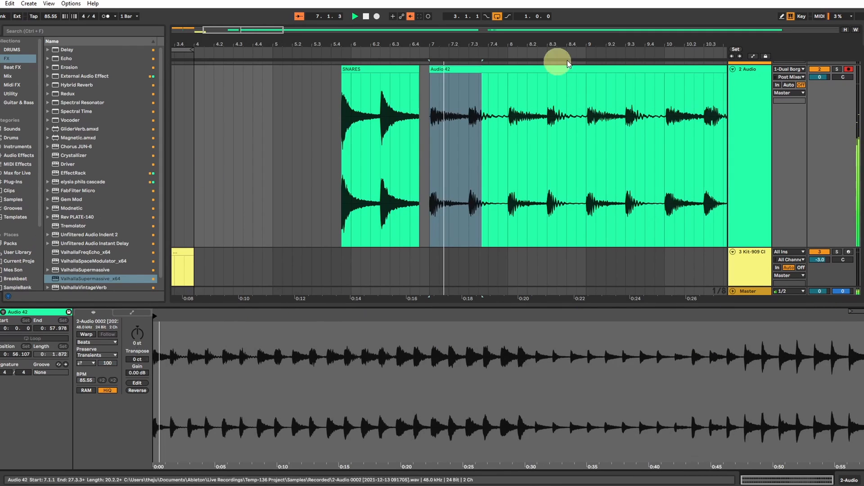
Step: Place a two-bar section of the unwarped Audio 42 recording at bar 3 and set its start at the first hit, 11 ms in
click(451, 85)
click(452, 73)
drag(434, 110, 588, 104)
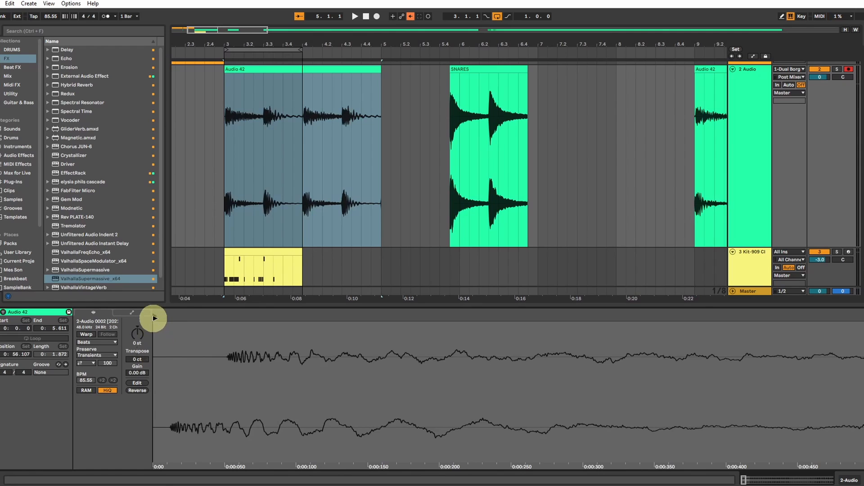
drag(154, 319, 169, 318)
key(space)
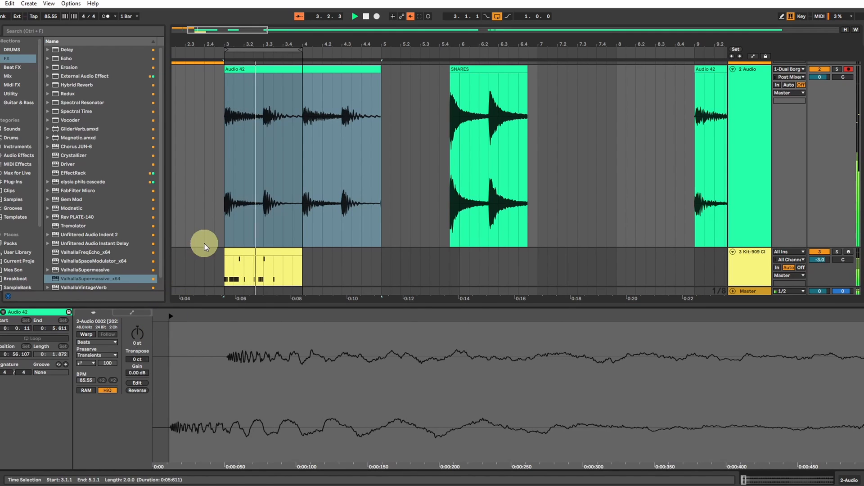
Step: Extend the loop to two bars, repeat the hi-hat clip in bar 4, and shorten the closed hi-hat's decay to 25.2 ms
click(299, 68)
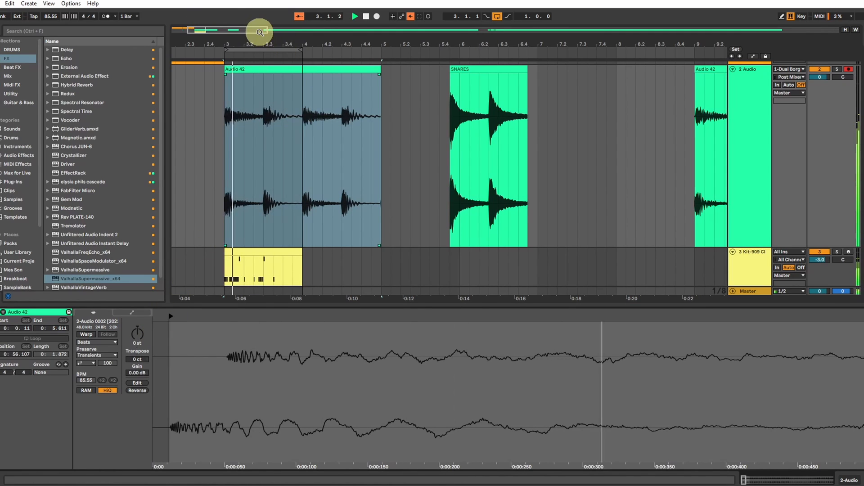
drag(301, 50, 381, 57)
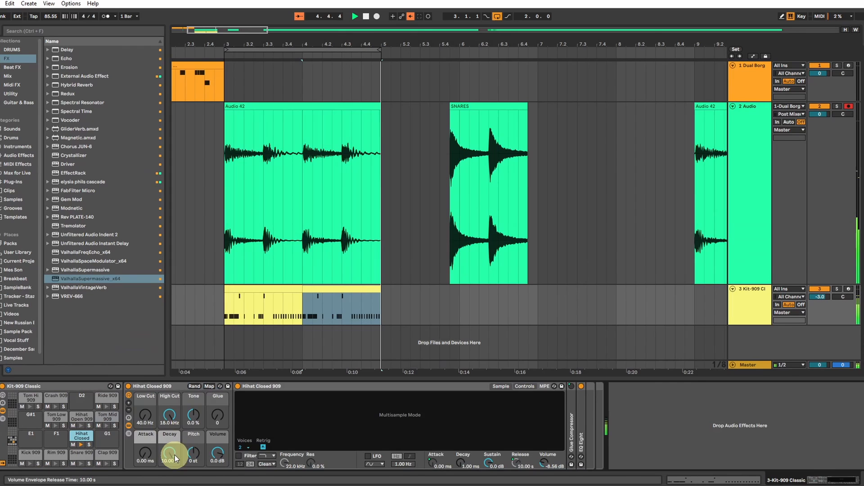
drag(175, 455, 171, 453)
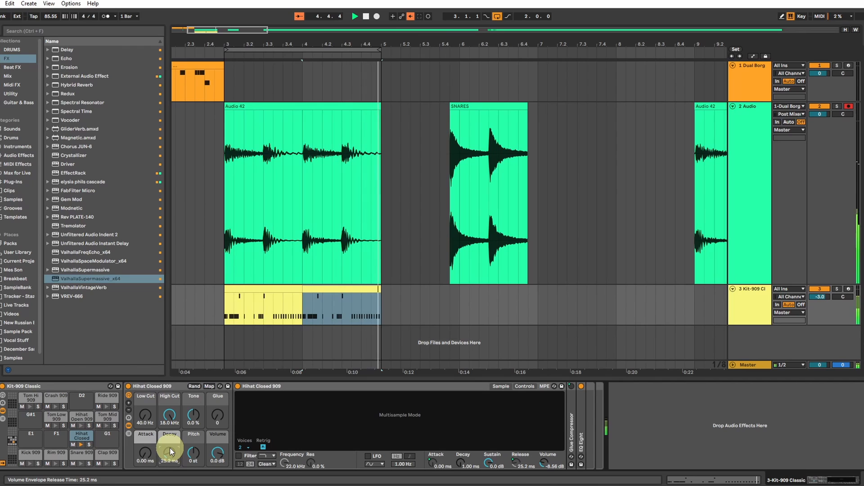
Step: Add ValhallaSupermassive_x64 from the FX collection to the Kit-909 Classic track
click(731, 290)
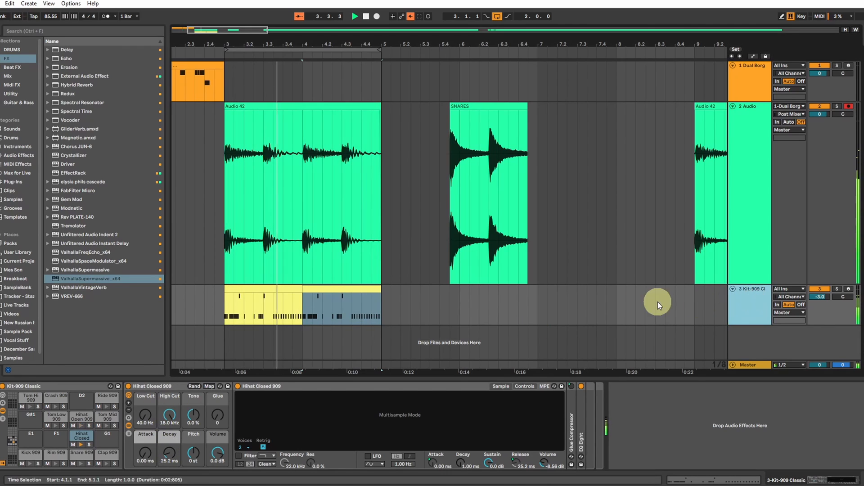
click(756, 68)
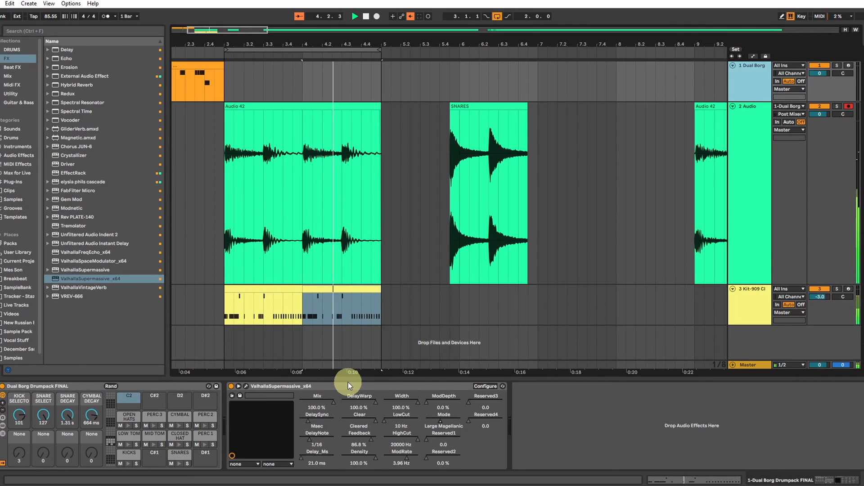
click(700, 309)
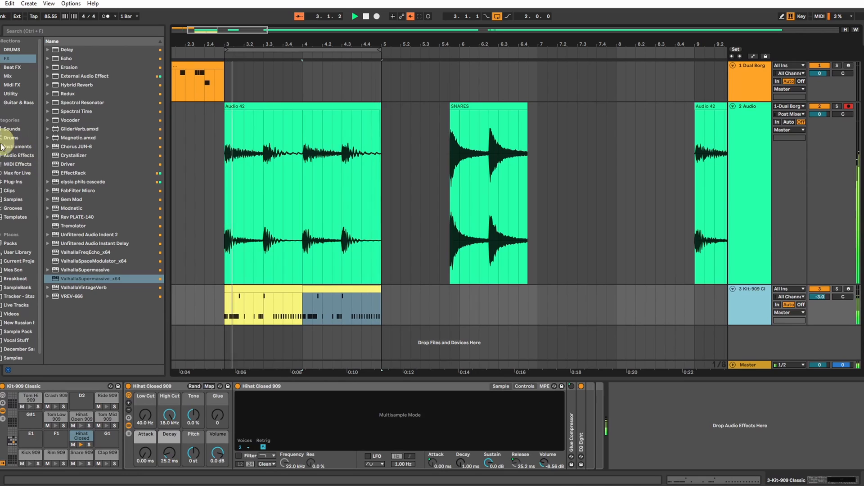
click(11, 148)
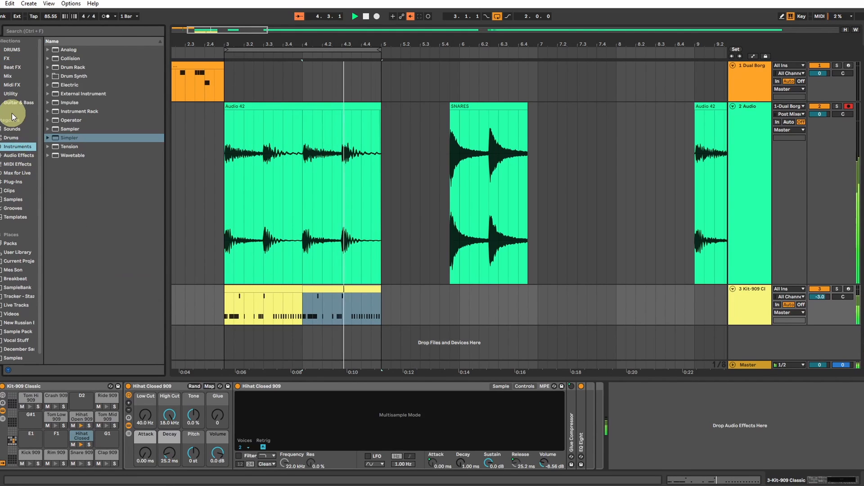
click(14, 155)
click(9, 59)
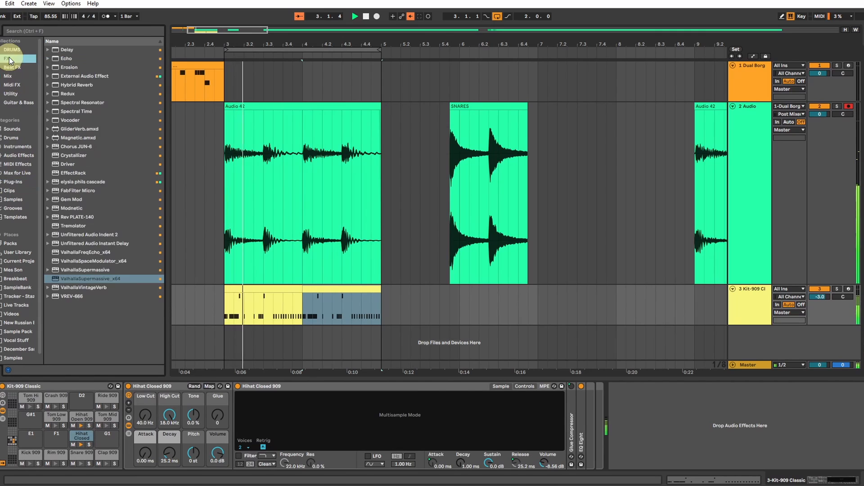
double_click(81, 278)
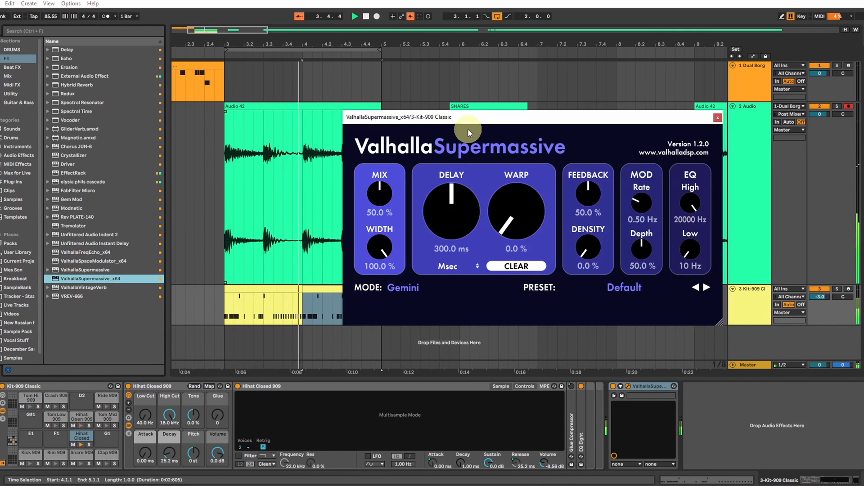
drag(458, 118, 350, 113)
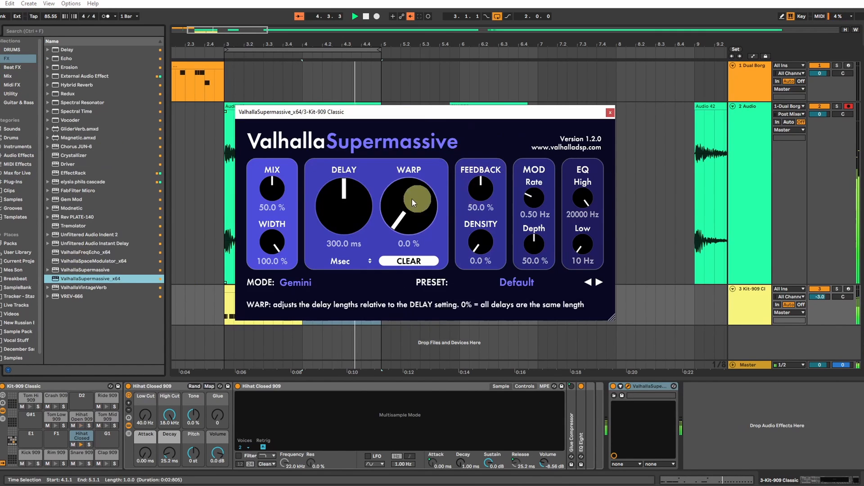
Step: Set Supermassive's mix and warp to 100%, delay to 0.0 ms, modulation depth to 0% and low EQ to 140 Hz
drag(281, 182, 276, 108)
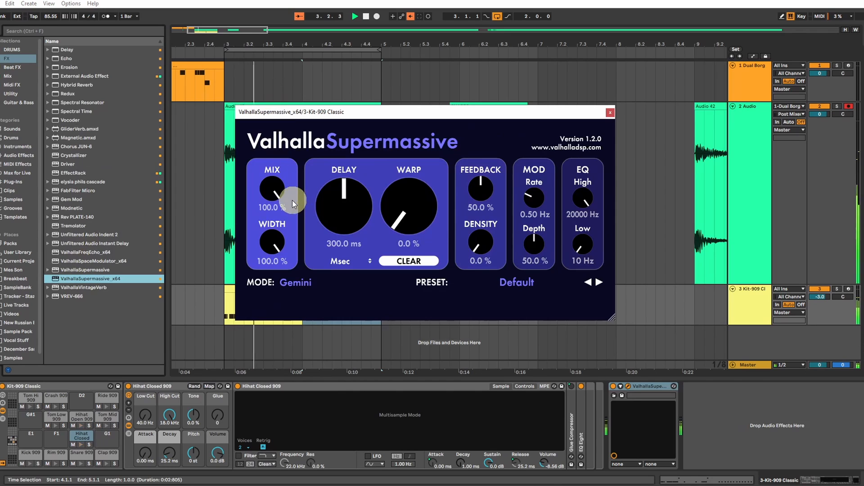
drag(378, 215, 378, 180)
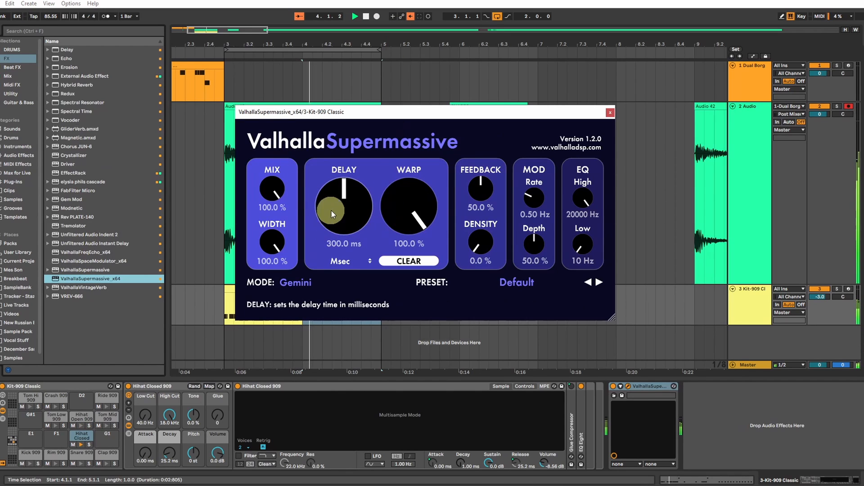
drag(534, 243, 529, 323)
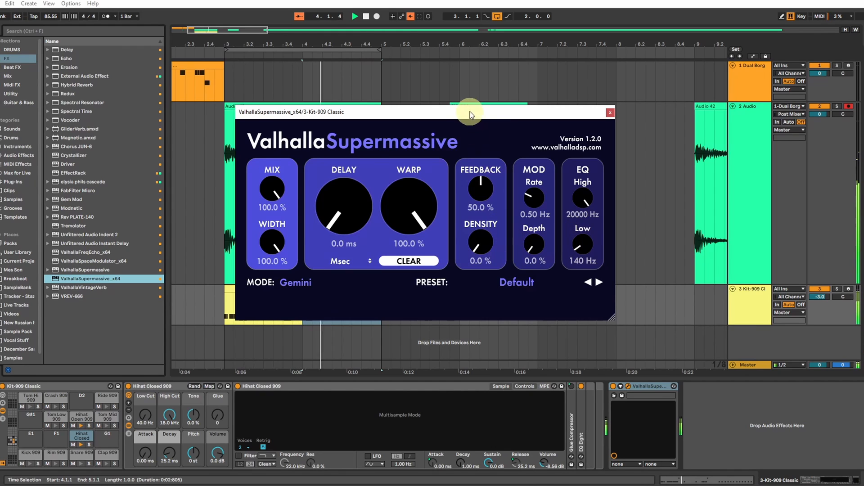
Step: Set Supermassive's feedback to 57.2%, density to 77.2%, warp to 76.4% and delay to about 33.6 ms, close it and stop playback
drag(470, 112, 646, 132)
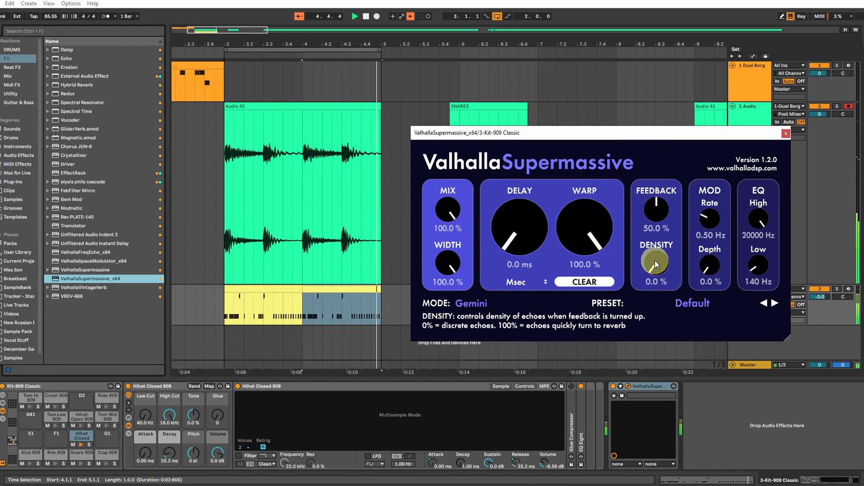
drag(655, 261, 632, 136)
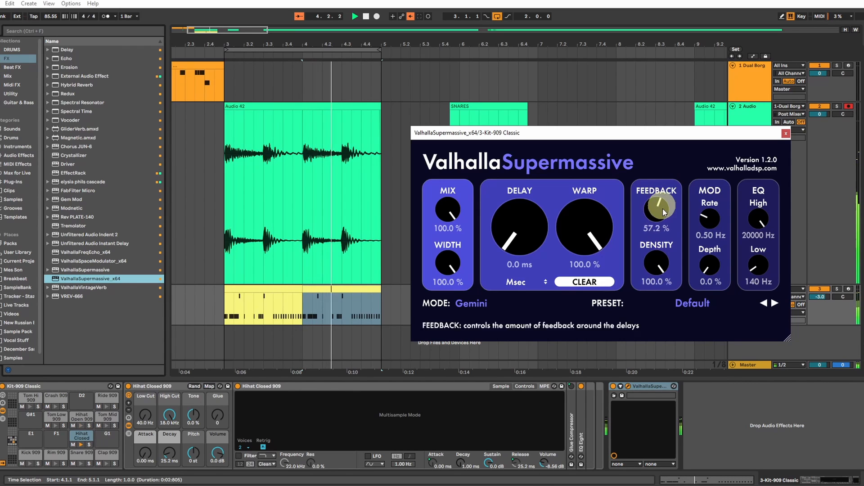
drag(657, 266, 656, 290)
drag(599, 260, 589, 268)
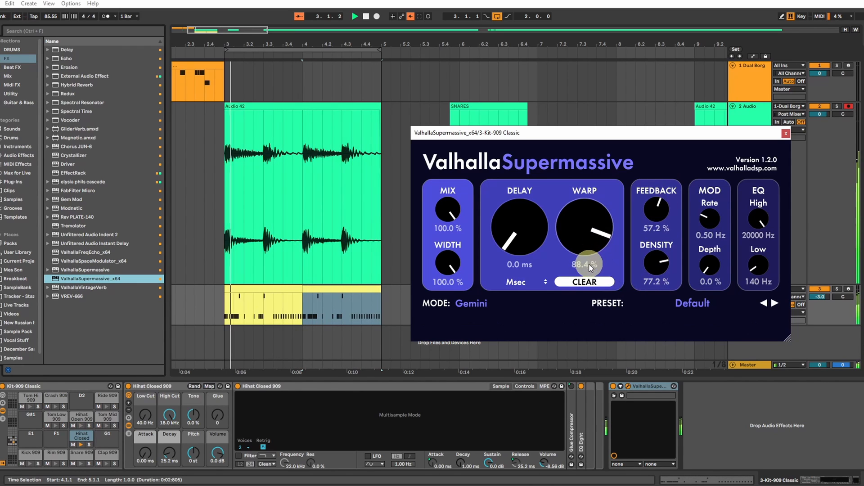
drag(520, 234, 520, 233)
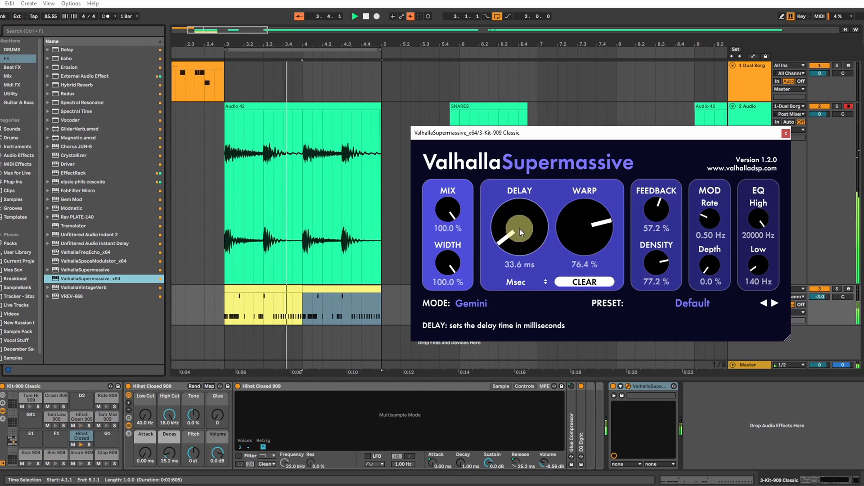
click(786, 133)
click(356, 267)
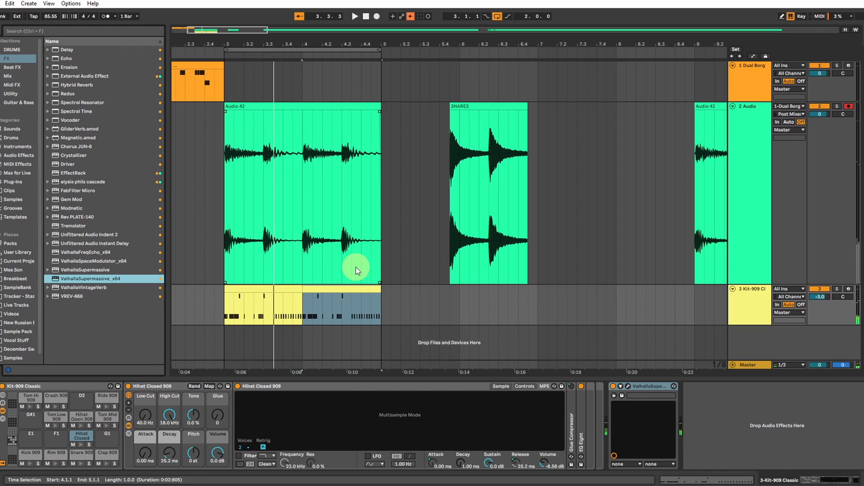
Step: Listen to the two-bar loop and check the Supermassive settings on the Kit-909 Classic track
scroll(356, 267, left, 5)
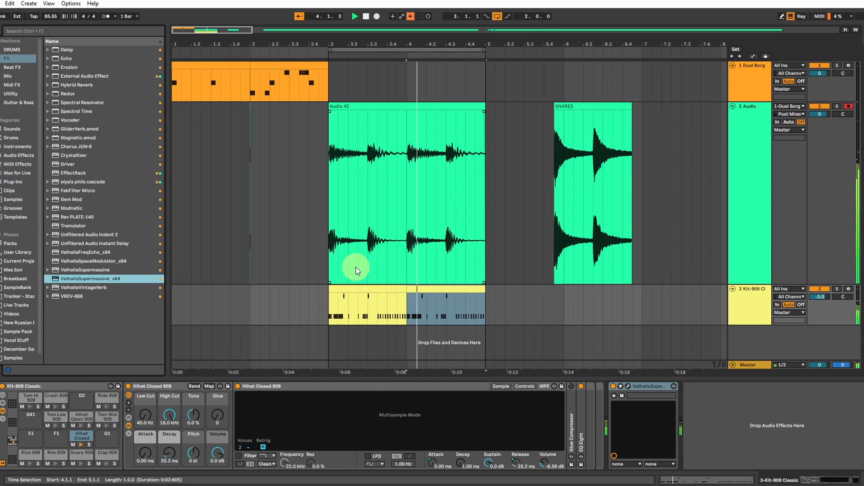
click(751, 313)
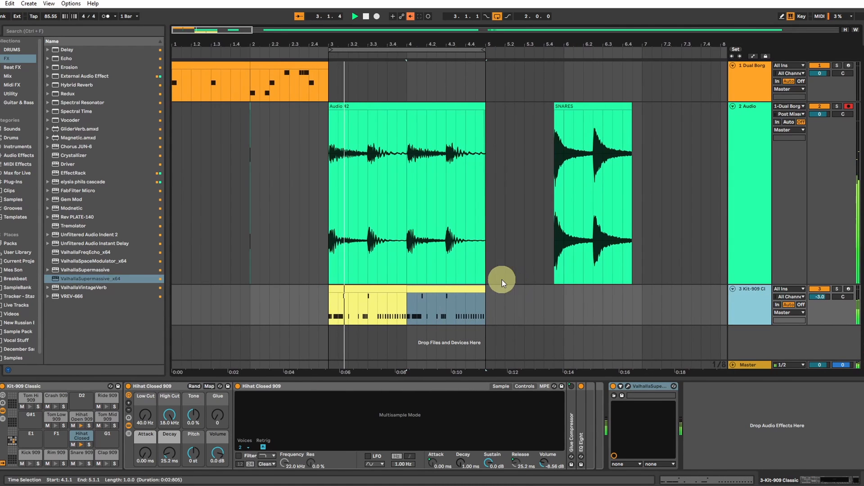
click(628, 387)
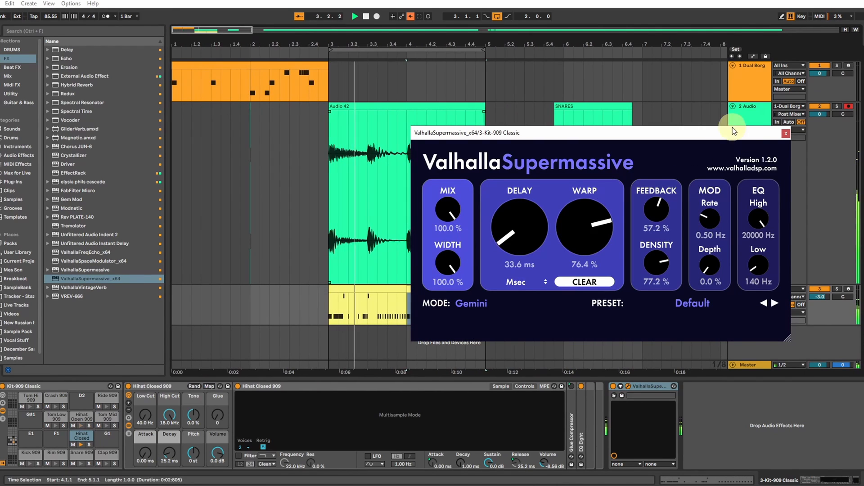
click(786, 133)
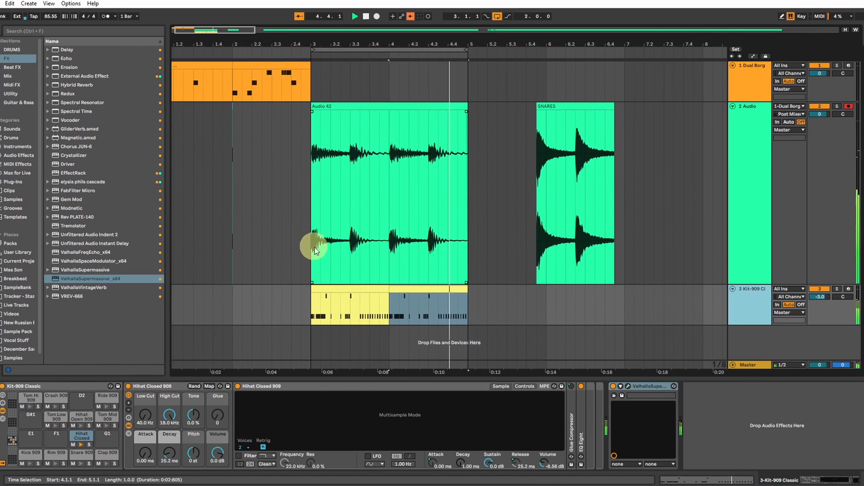
click(338, 250)
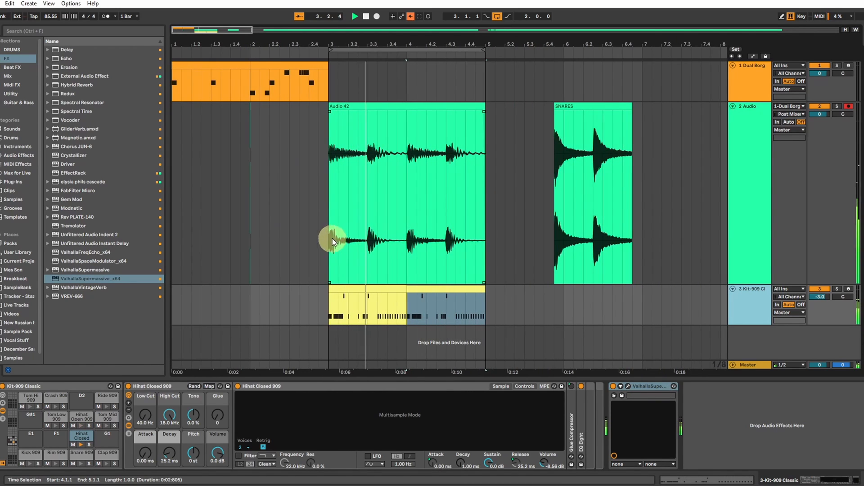
click(755, 310)
click(12, 75)
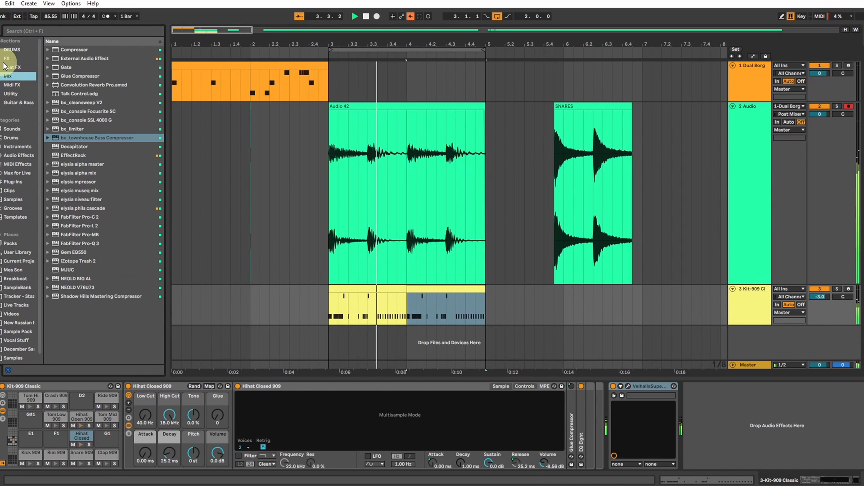
Step: Split the Audio 42 clip just before its second hit and move the split-off part earlier to 3.1.4, checking it in playback
click(353, 106)
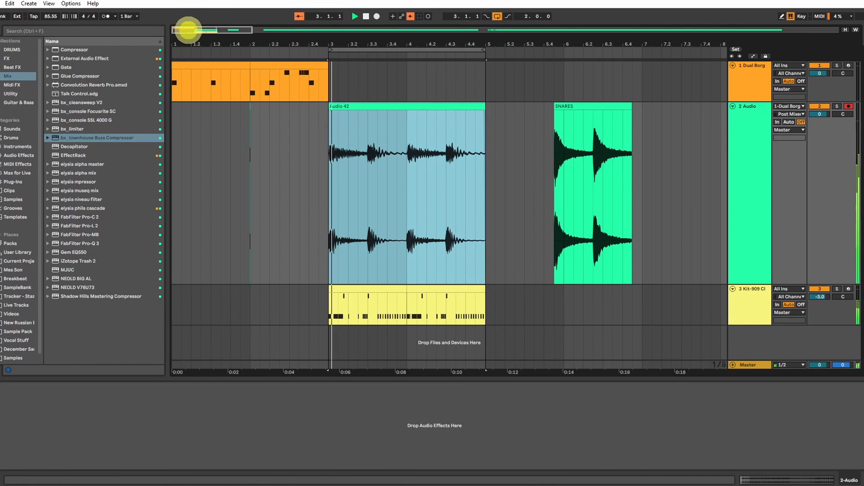
drag(188, 30, 188, 31)
key(space)
click(483, 145)
key(ctrl+e)
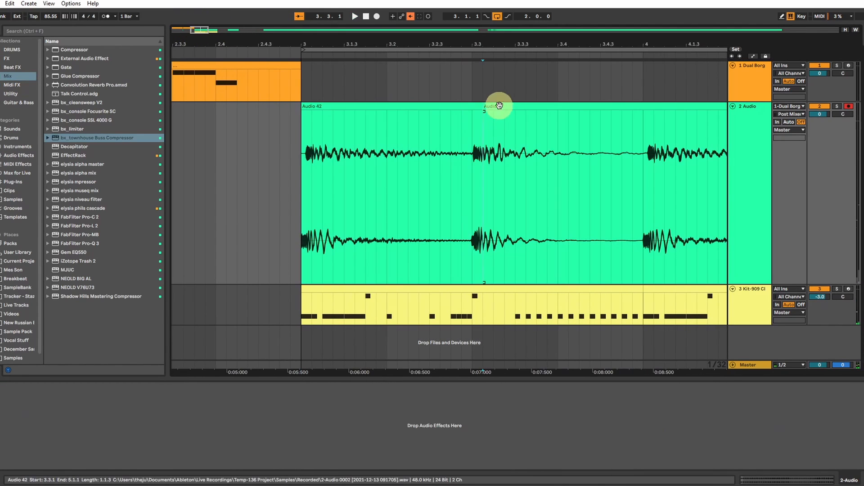
click(473, 130)
drag(484, 109, 349, 104)
click(472, 121)
key(space)
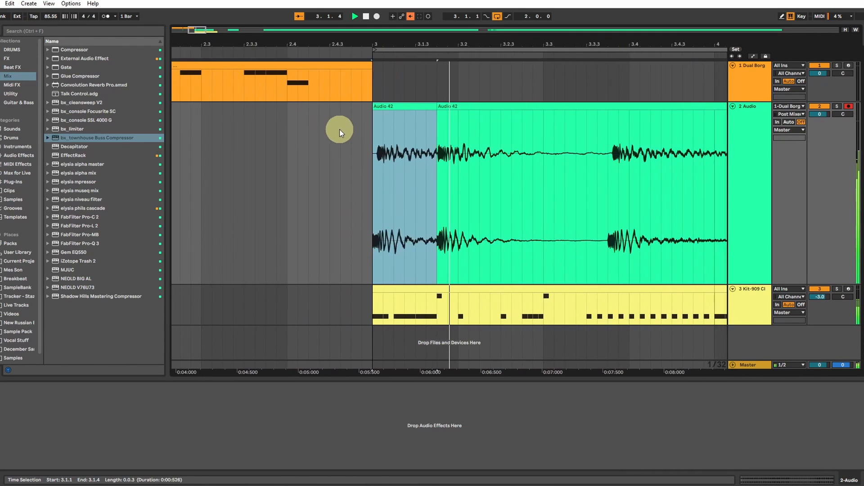
key(space)
click(370, 113)
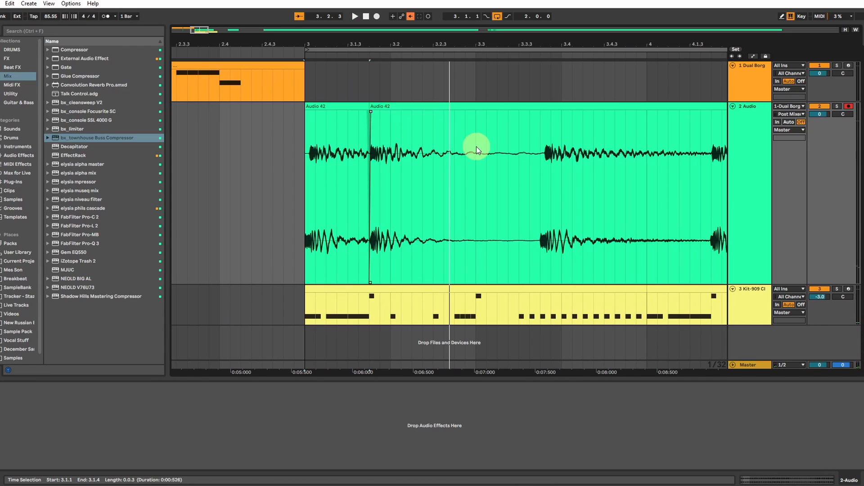
Step: Split the audio at 3.3.1 and set the new clip's sample start to the hit at 0:2.815, auditioning the result
click(476, 145)
key(ctrl+e)
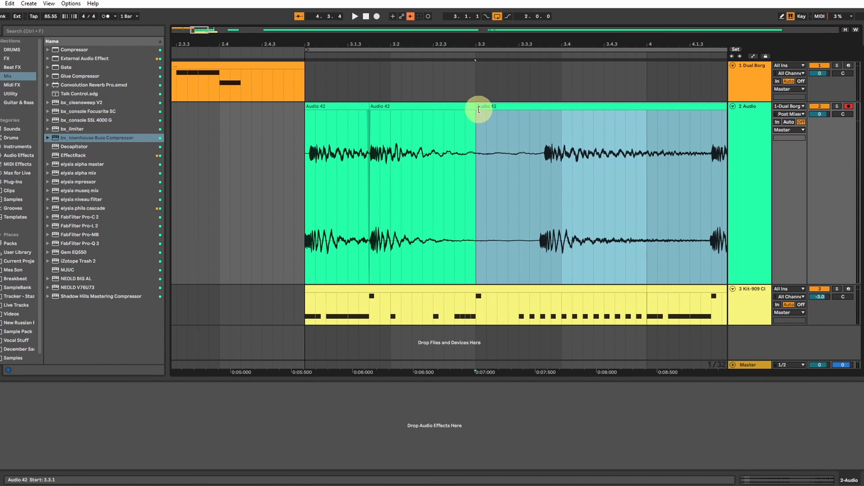
double_click(477, 110)
drag(154, 314, 266, 311)
click(267, 312)
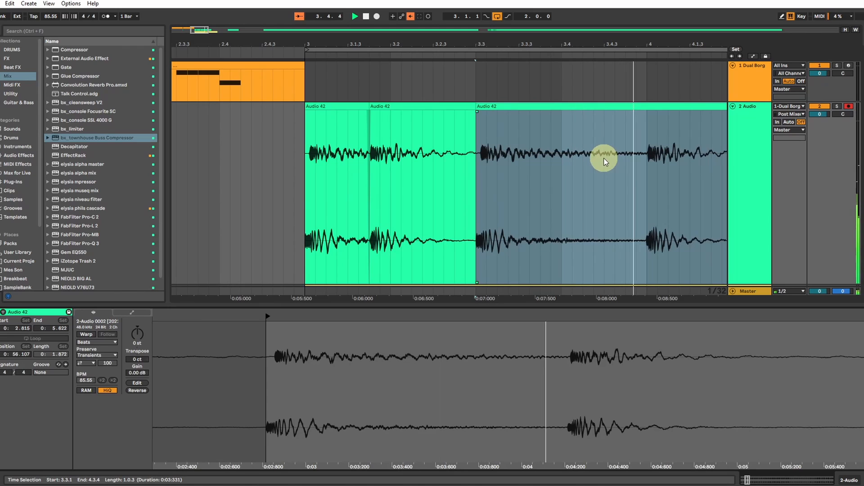
key(space)
click(318, 107)
key(space)
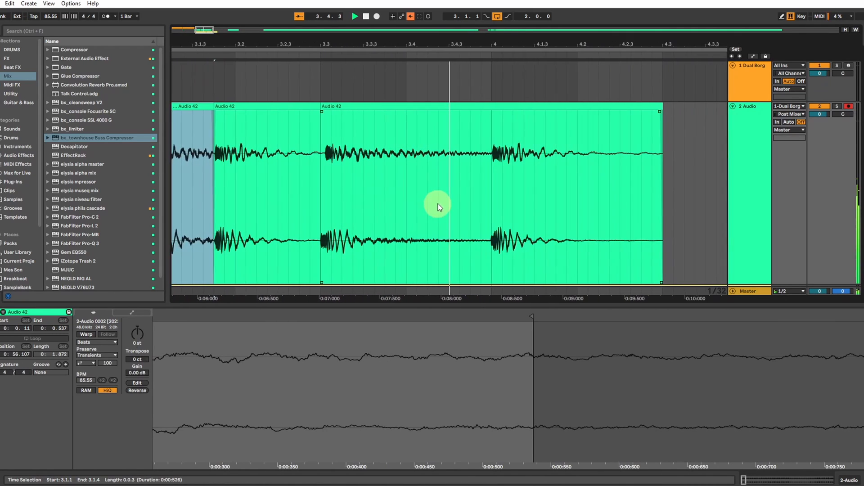
Step: Split the audio at 4.1.4 and set that clip's sample start to the louder hit at 0:25.253
click(439, 148)
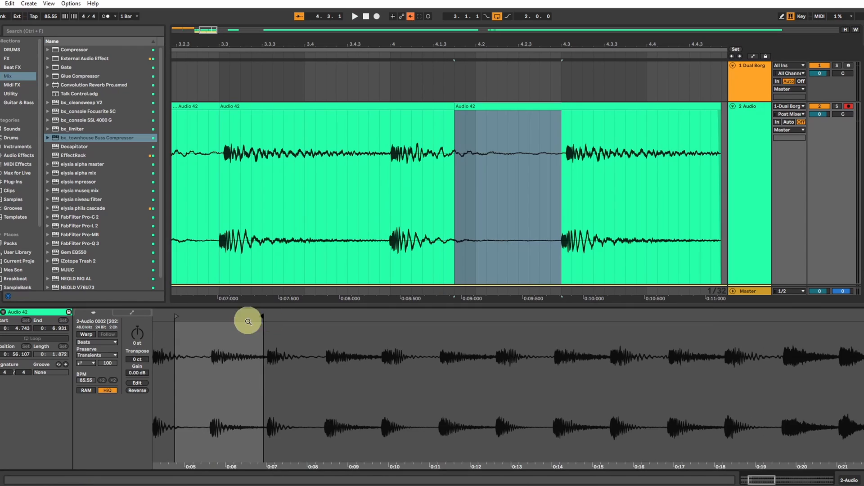
scroll(249, 319, down, 3)
drag(253, 316, 705, 316)
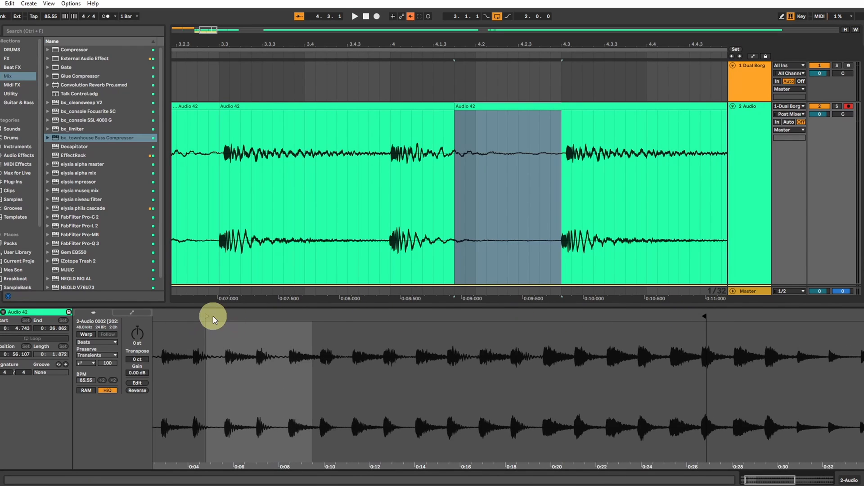
mouse_move(207, 316)
mouse_down()
mouse_move(676, 318)
mouse_move(667, 337)
mouse_move(691, 317)
mouse_up()
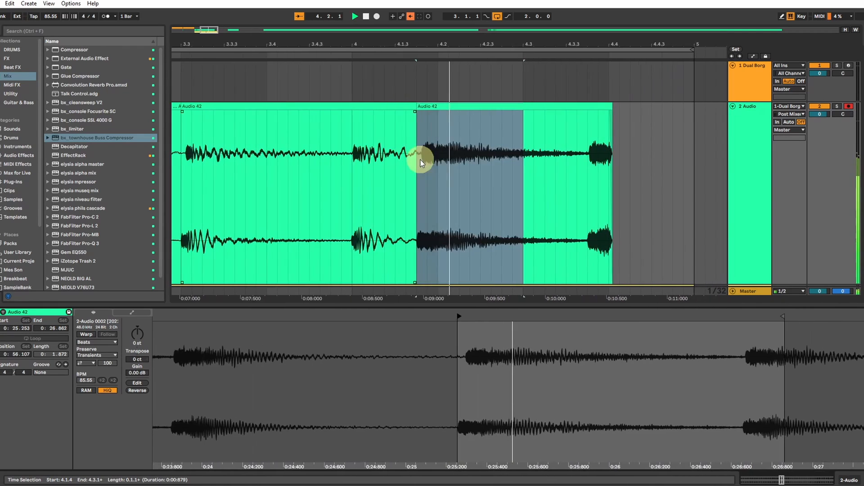
key(space)
Step: Split the audio at 4.3.3 and set the last clip's sample start to 0:18.243 and end to 0:39.174, auditioning the loop
click(438, 160)
key(ctrl+e)
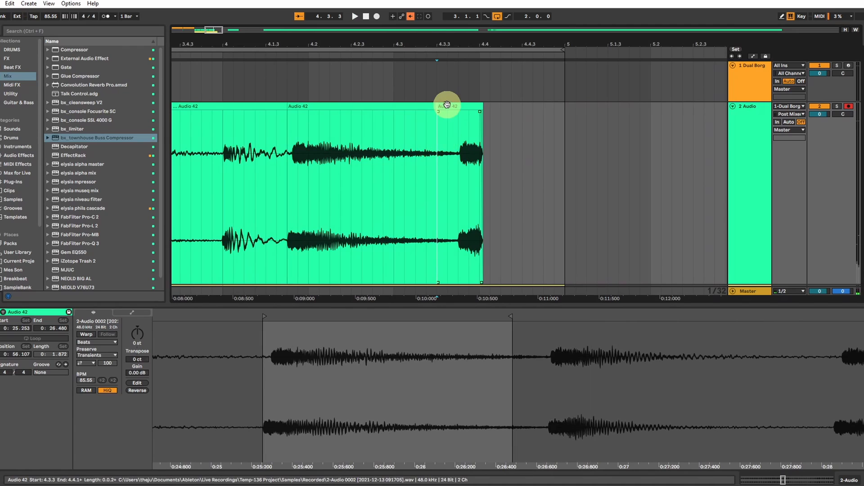
click(447, 107)
drag(448, 355, 422, 353)
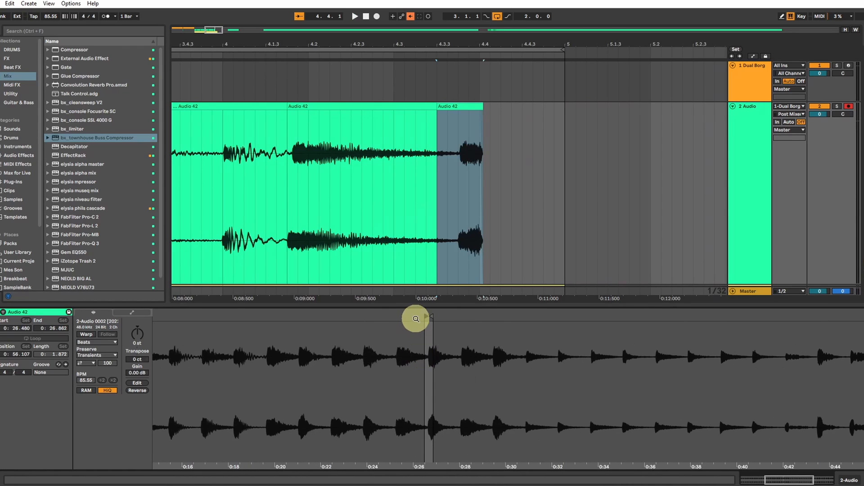
mouse_move(432, 316)
mouse_down()
mouse_move(717, 317)
mouse_move(234, 313)
mouse_up()
key(space)
key(space)
key(space)
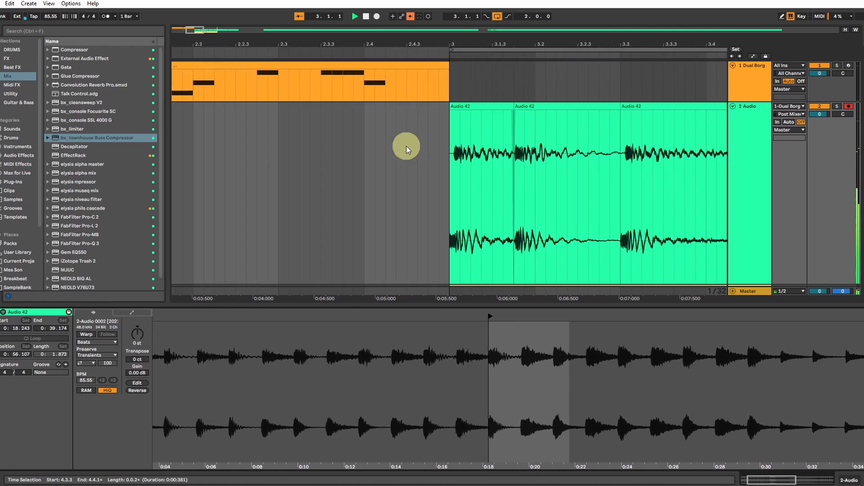
Step: Add a Snare 909 note at 1.1.4 and a Clap 909 note at 1.2 to the bar 3 clip, and raise their velocities
scroll(432, 135, down, 3)
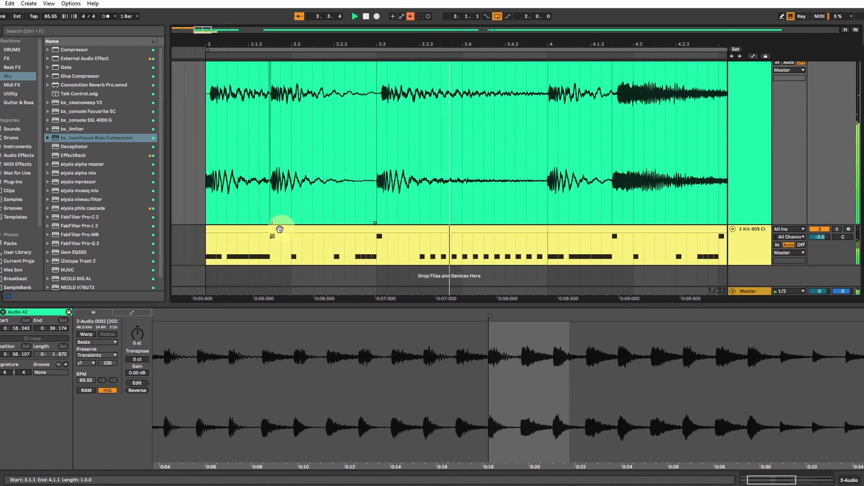
click(274, 229)
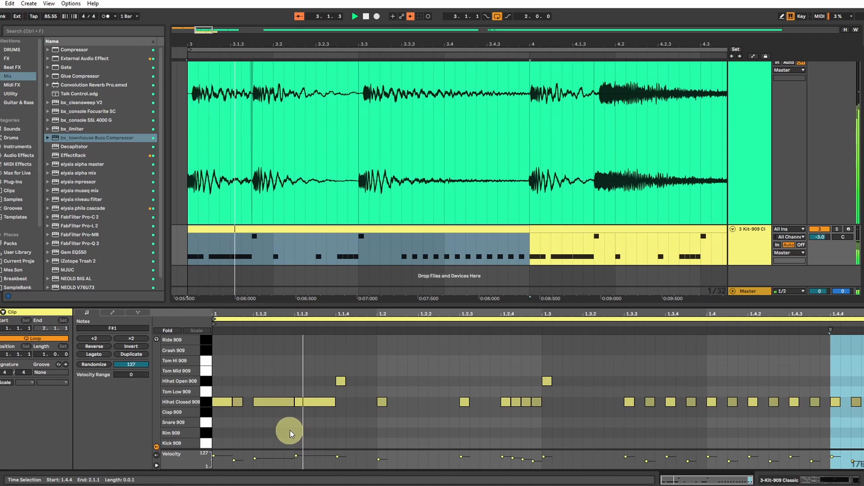
double_click(340, 423)
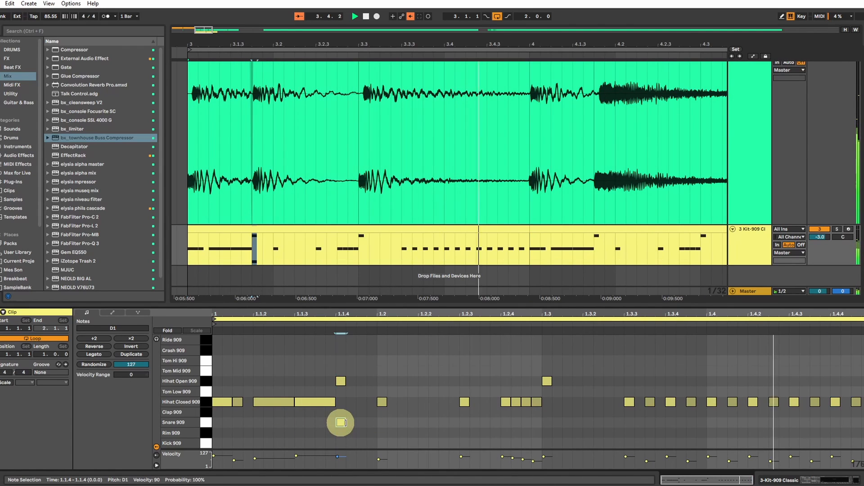
double_click(382, 422)
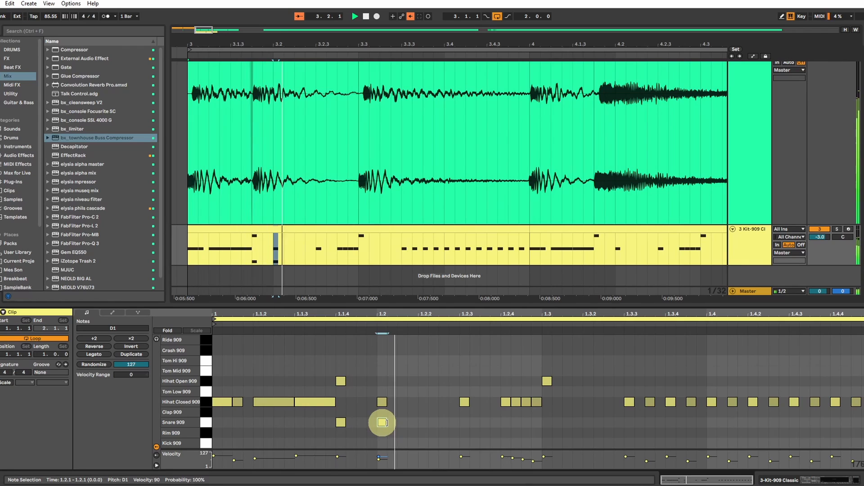
drag(382, 423, 383, 419)
click(342, 423)
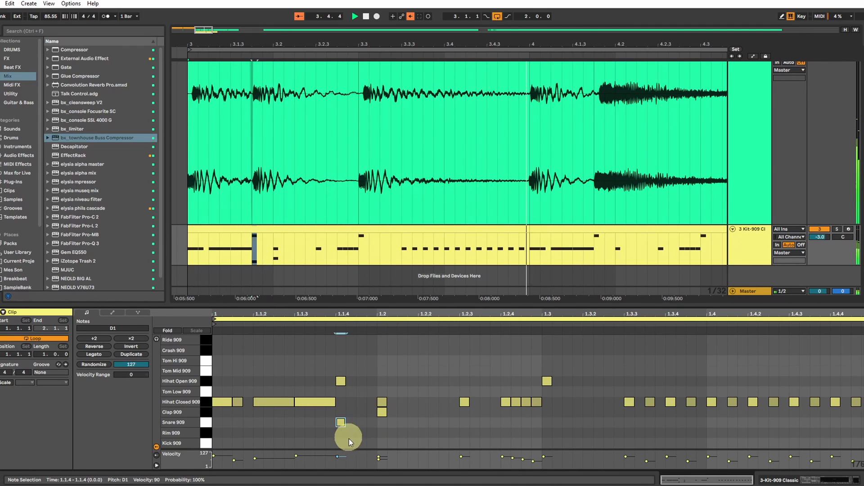
shift+click(382, 410)
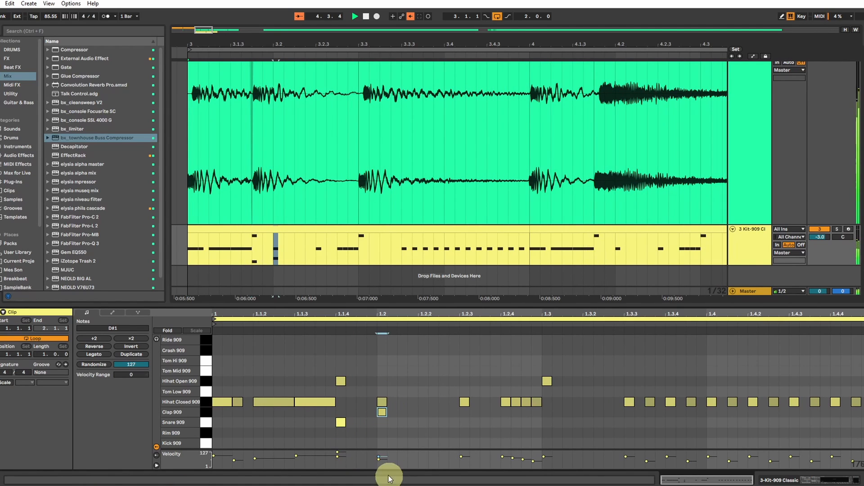
drag(382, 457, 382, 454)
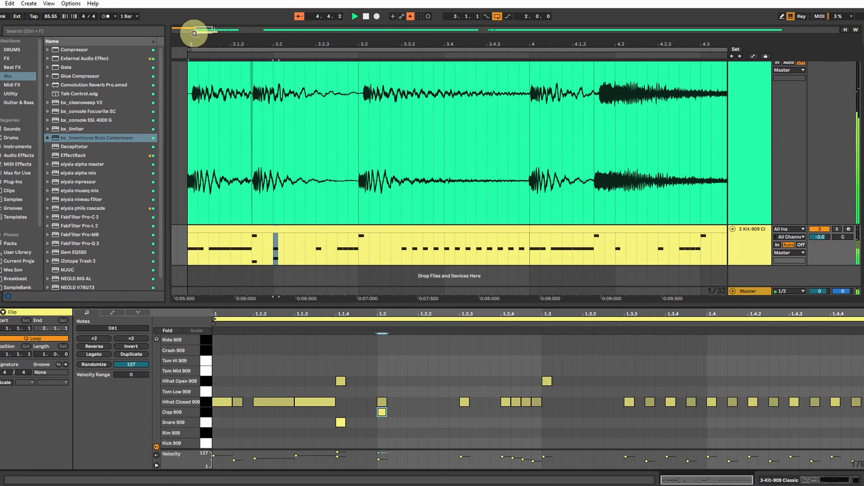
Step: Duplicate the edited Kit-909 clip from bar 3 over the clip in bar 4
drag(194, 33, 332, 157)
click(361, 232)
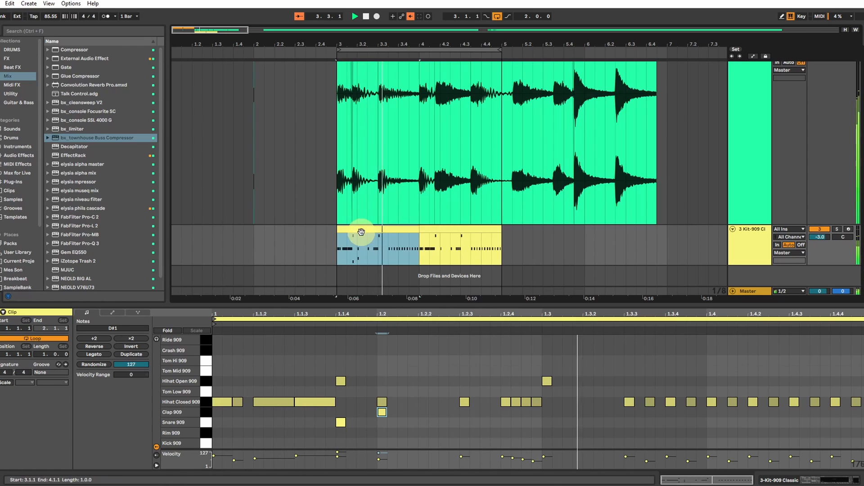
key(Right)
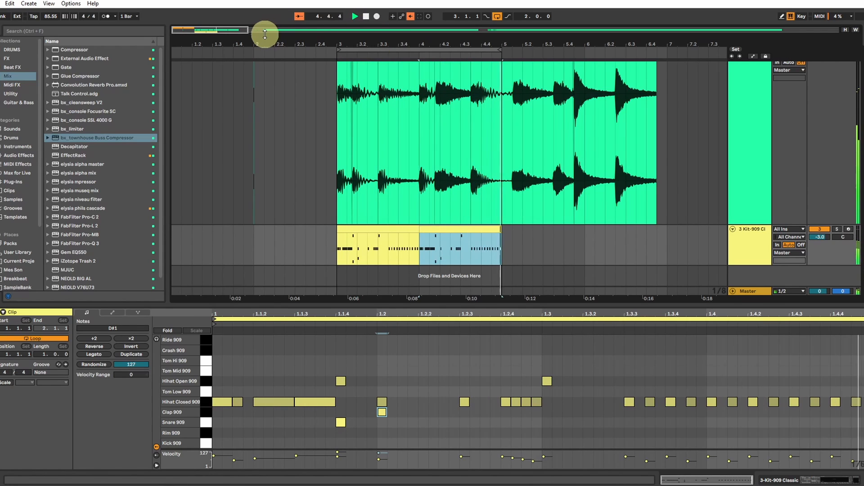
Step: Set the Kit-909 track's Supermassive modulation rate to 0.41 Hz, modulation depth to 34.4% and low EQ to 180 Hz
click(756, 237)
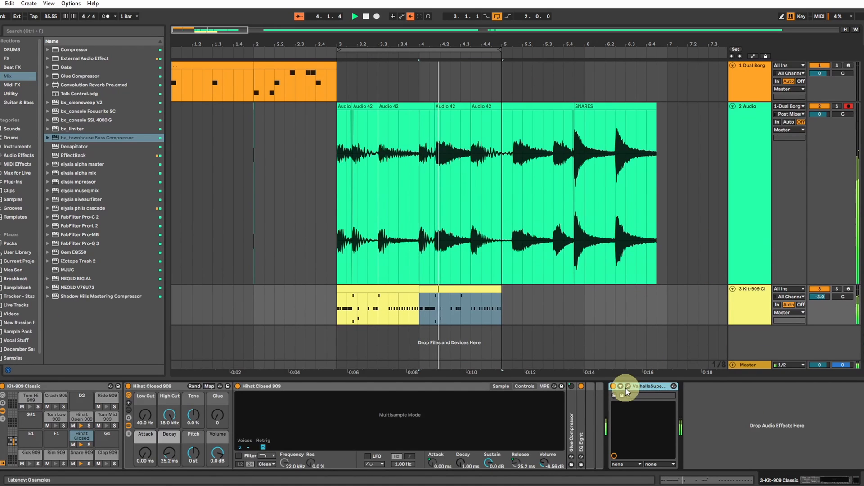
click(627, 387)
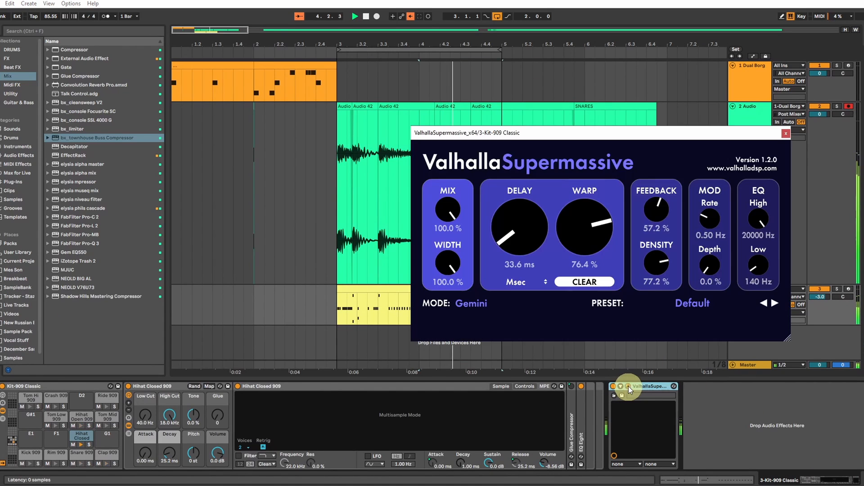
drag(708, 225, 708, 231)
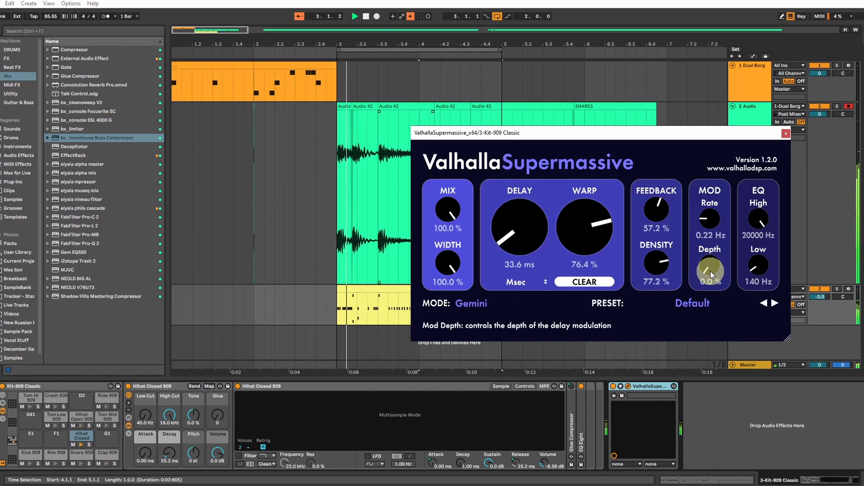
drag(709, 266, 710, 266)
click(533, 238)
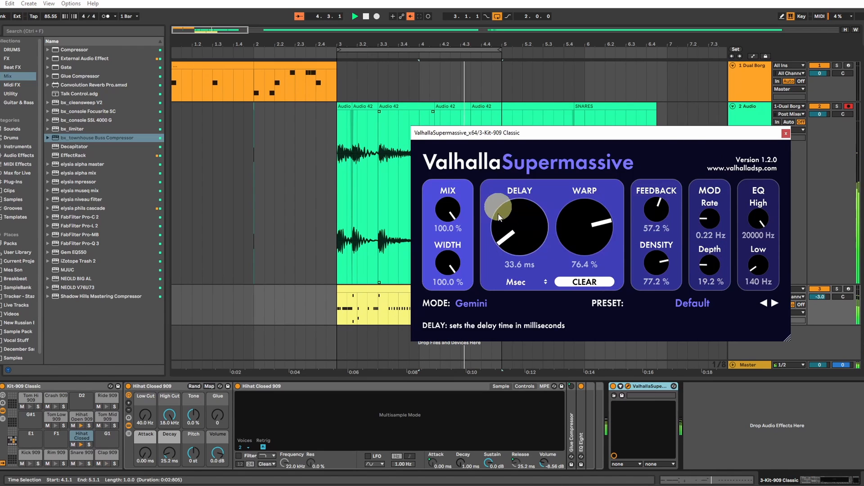
click(716, 270)
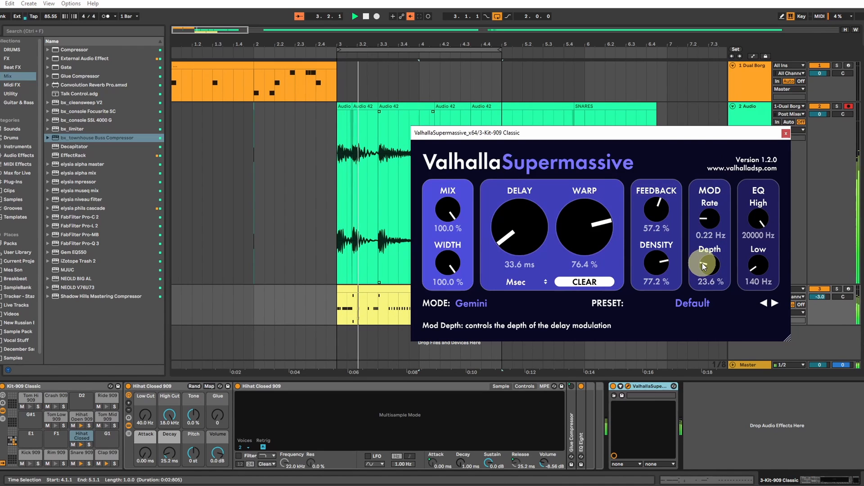
drag(710, 264, 708, 258)
click(714, 219)
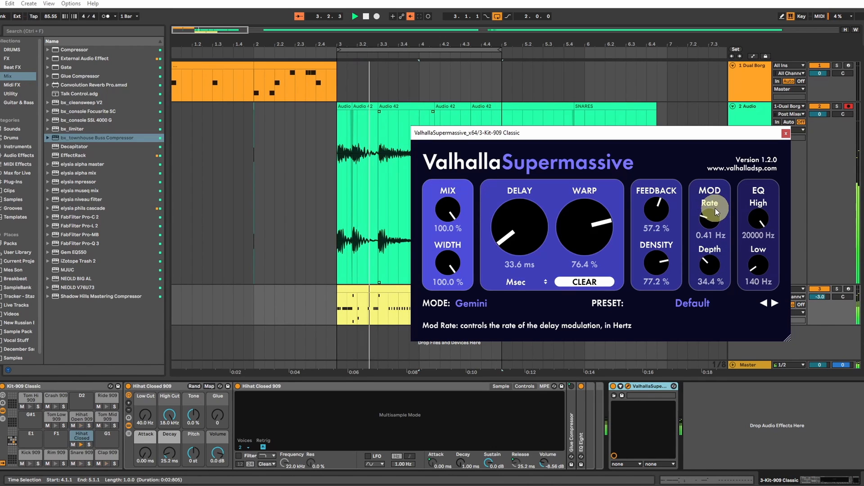
click(756, 267)
drag(756, 268, 737, 253)
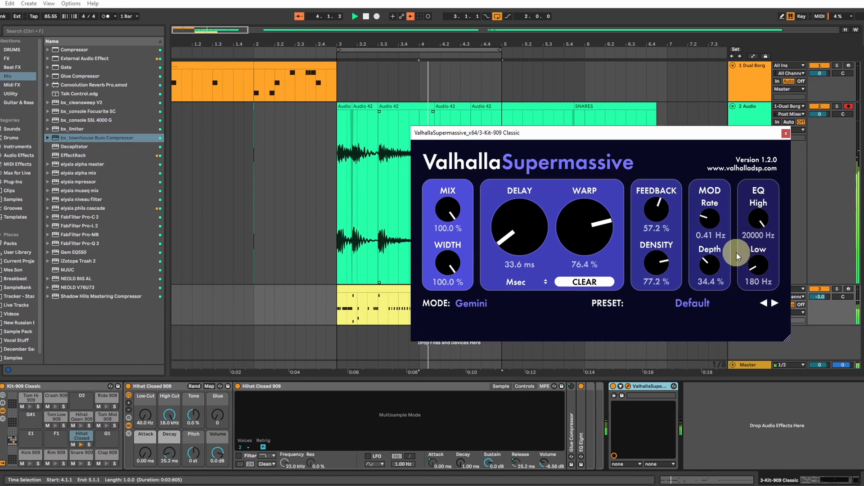
Step: Try the Capricorn and Triangulum modes in the Kit-909 track's Supermassive and close the plug-in window
click(471, 304)
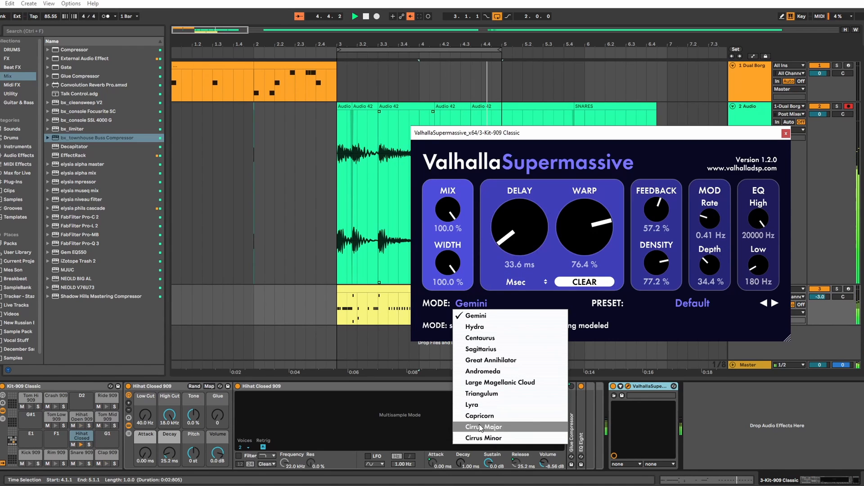
click(478, 417)
click(471, 308)
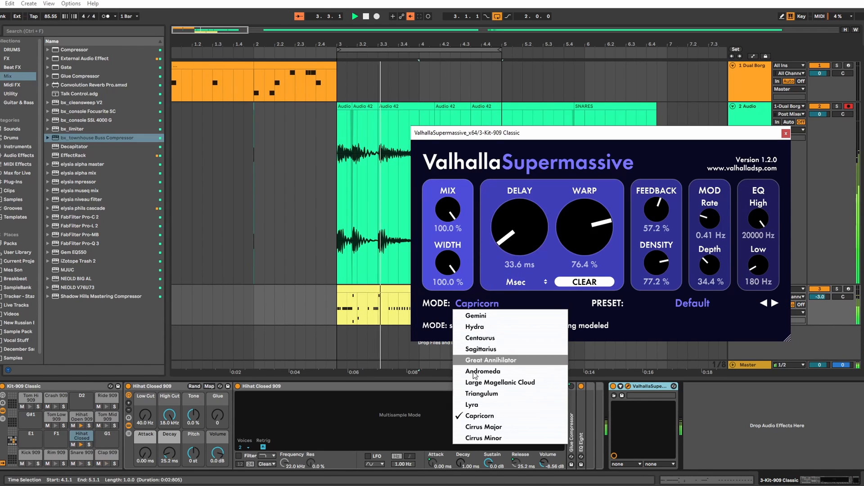
click(474, 397)
click(479, 307)
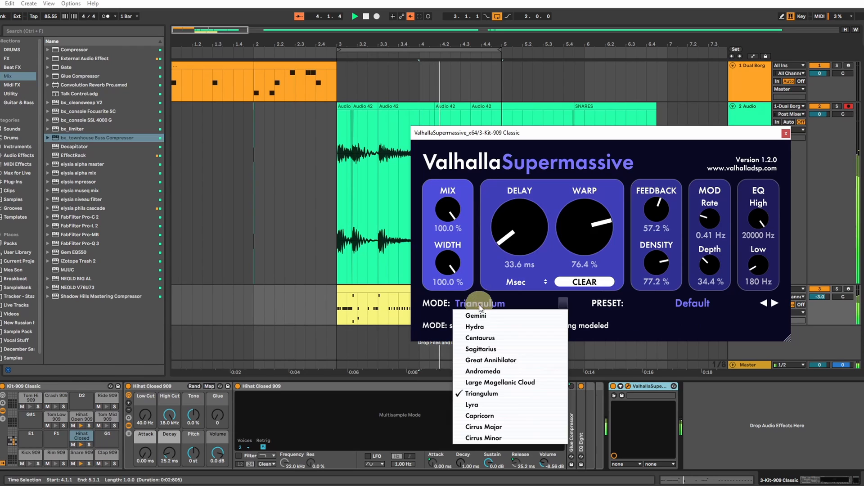
click(785, 133)
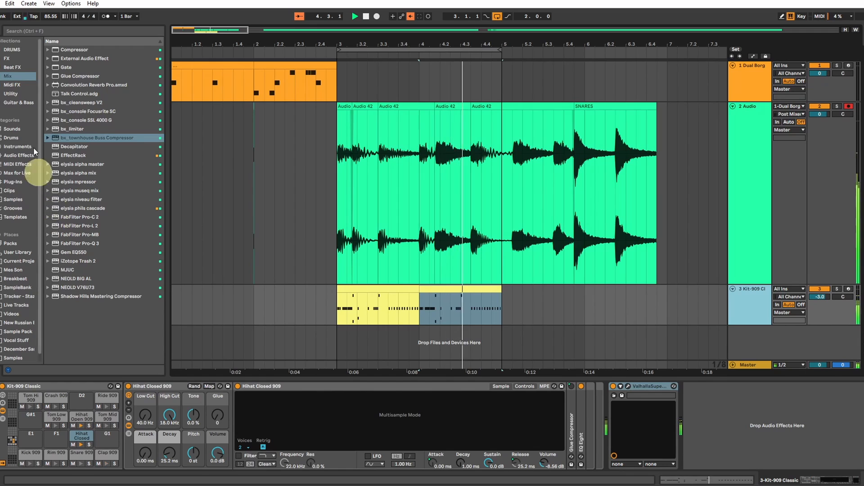
Step: Find Auto Pan among the pitch and modulation audio effects and add it after Supermassive on the Kit-909 track
click(11, 94)
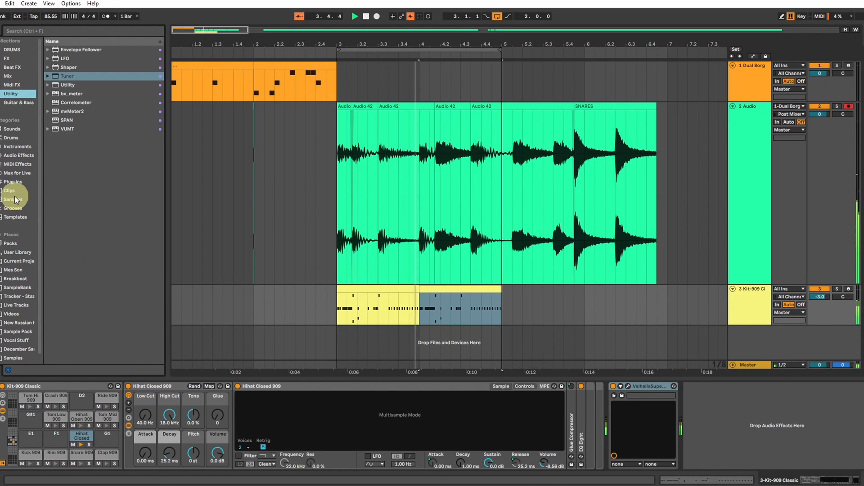
click(744, 307)
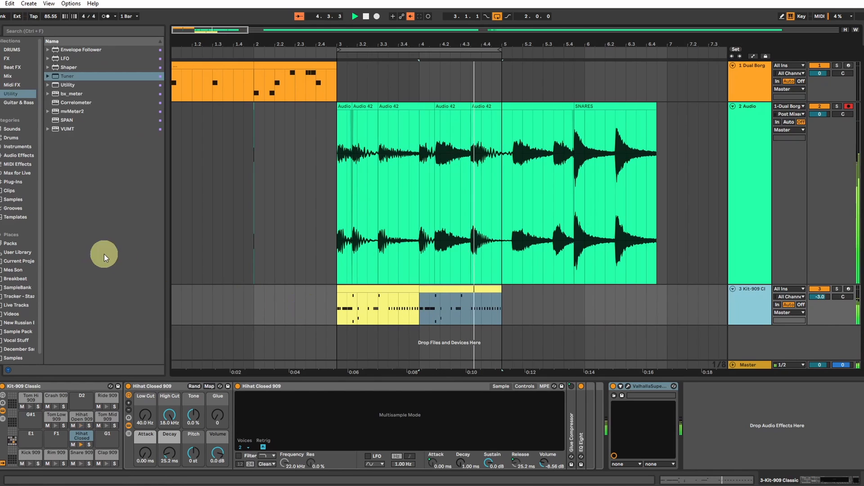
click(644, 386)
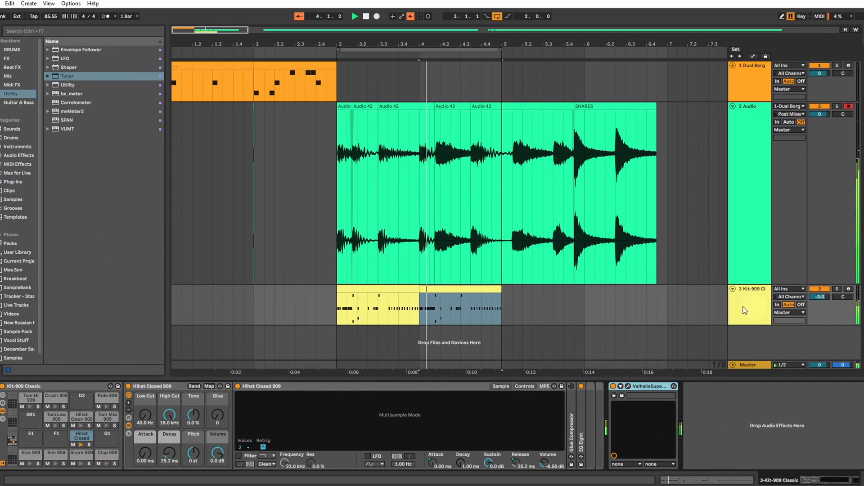
click(13, 155)
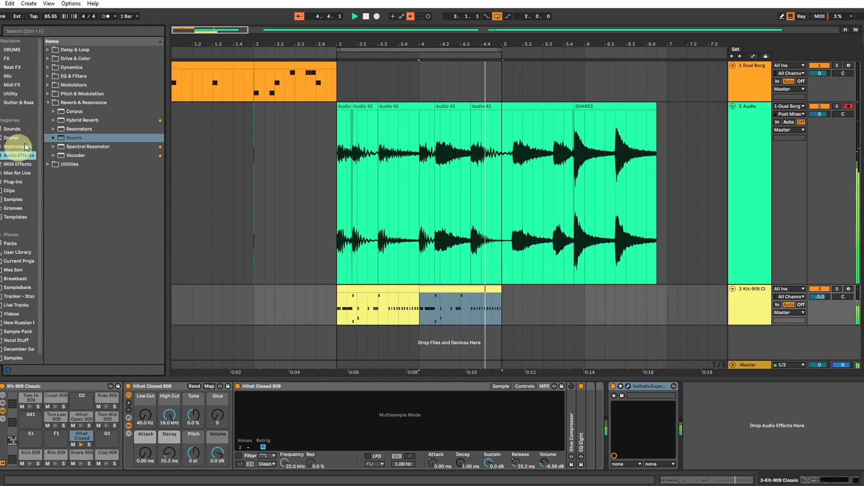
click(48, 103)
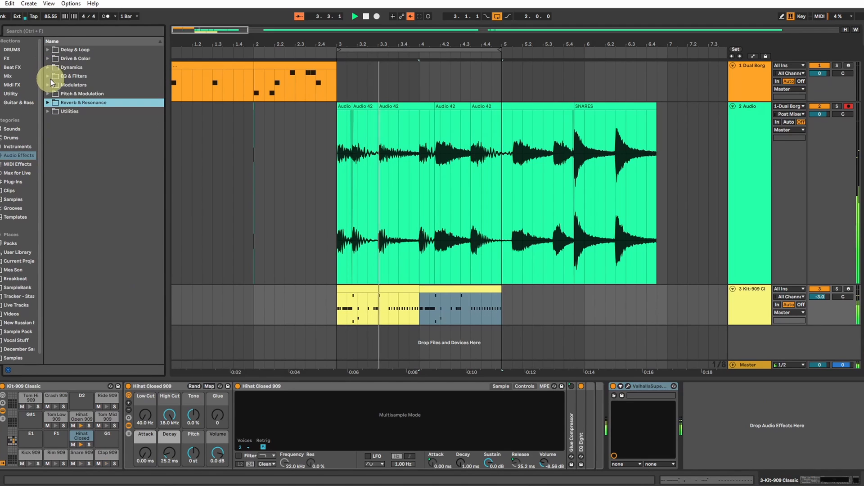
click(47, 85)
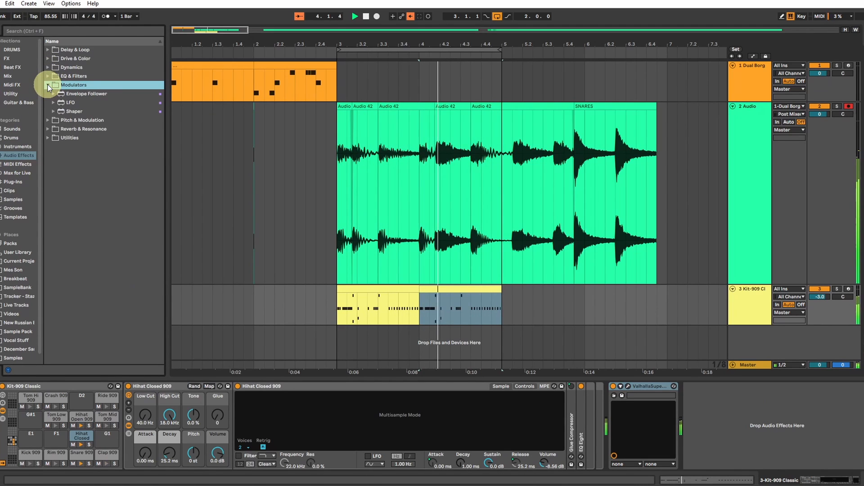
click(47, 84)
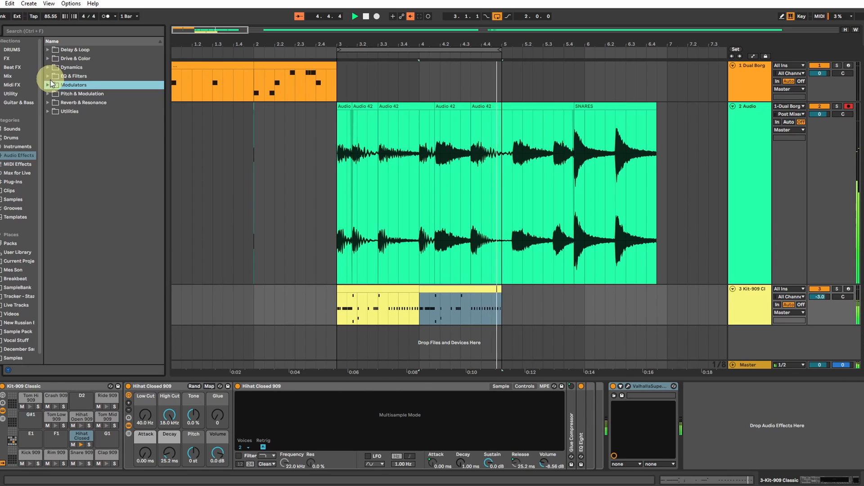
click(48, 112)
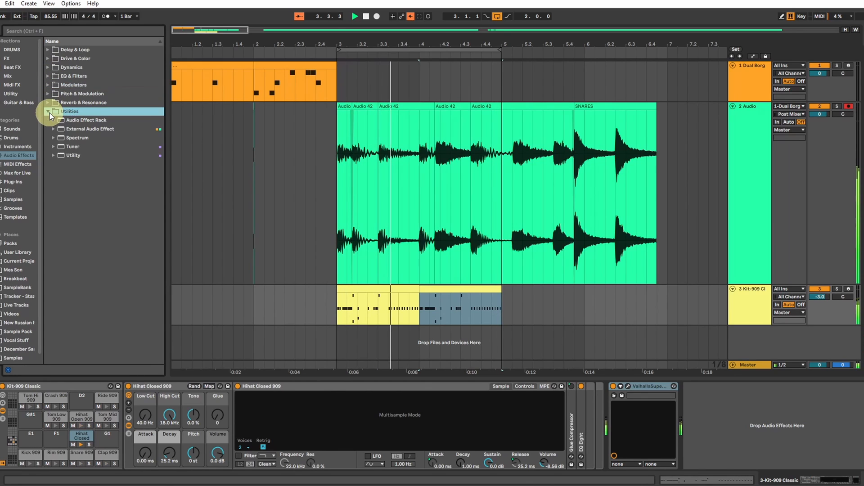
click(48, 112)
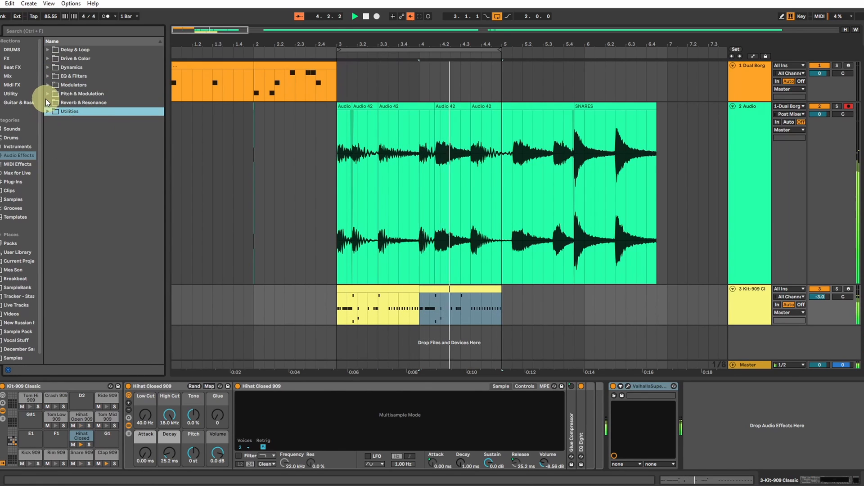
click(49, 94)
double_click(72, 103)
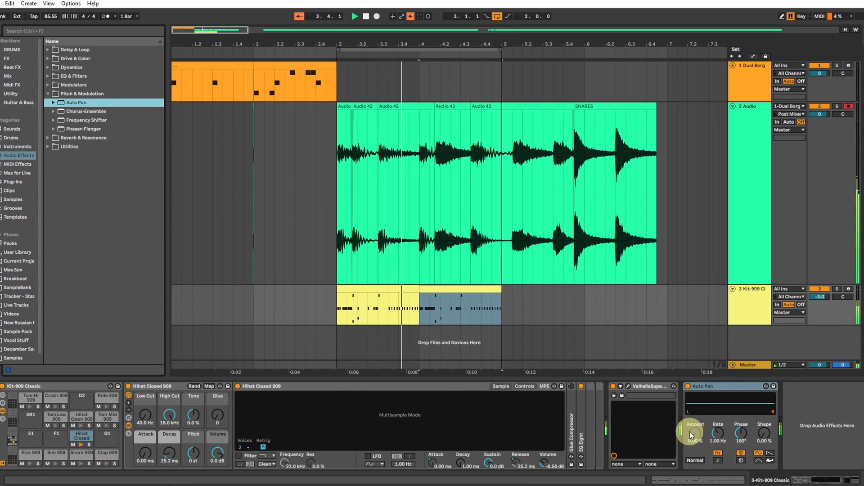
Step: Set Auto Pan's amount to 79.4% and its phase to 0°
drag(696, 432, 696, 396)
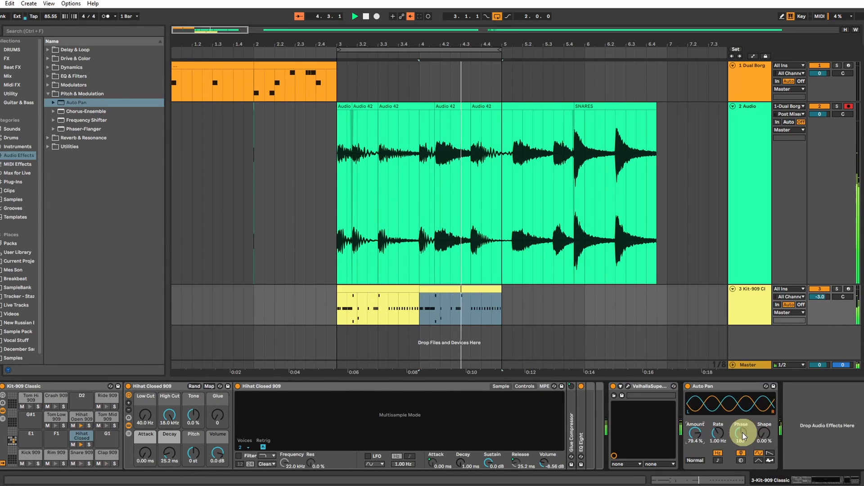
drag(742, 432, 742, 459)
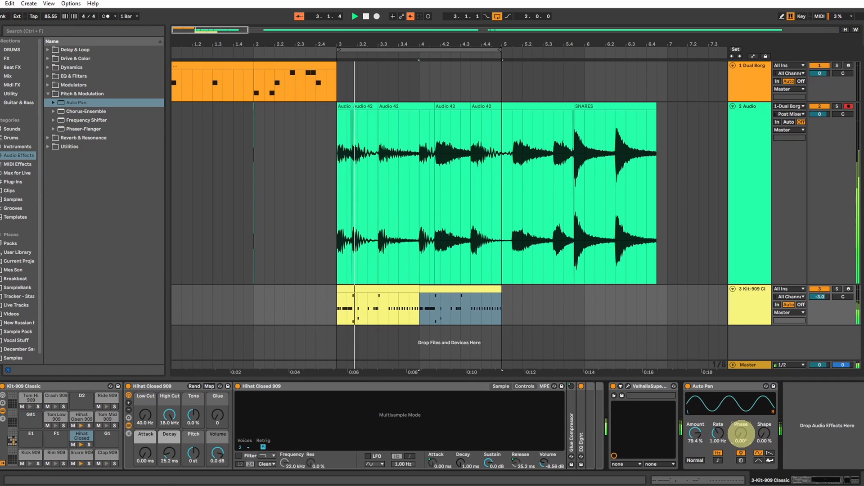
drag(739, 447, 741, 443)
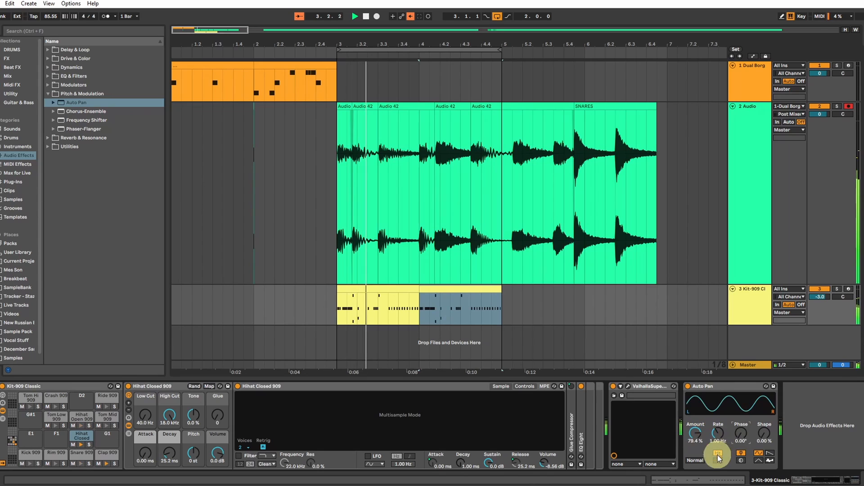
Step: Give Auto Pan a sawtooth waveform with 100% amount, a tempo-synced 1/16 rate and 5.56% shape
click(769, 452)
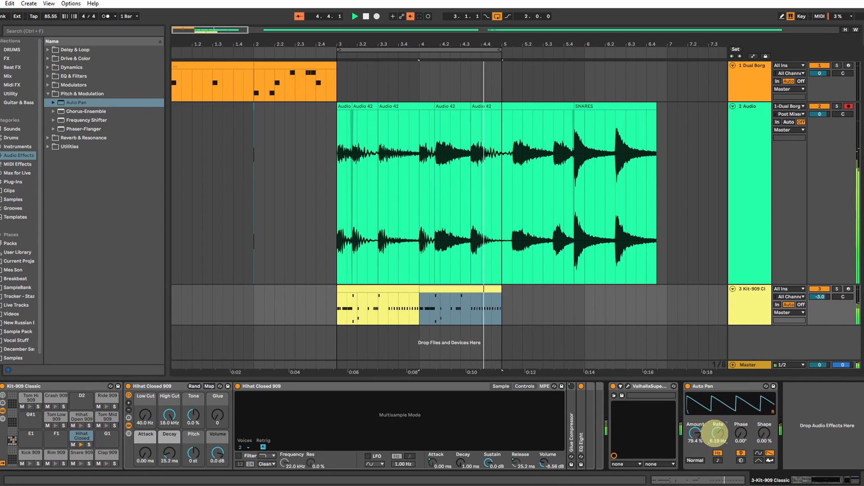
drag(718, 433, 718, 434)
click(719, 461)
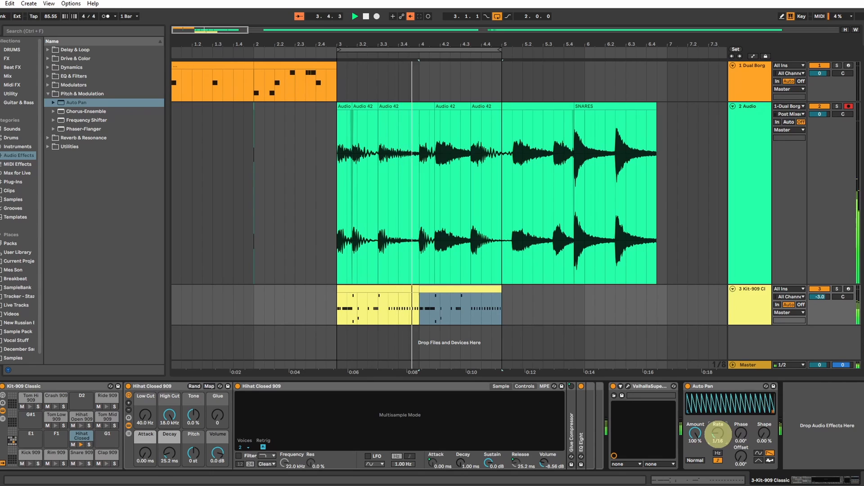
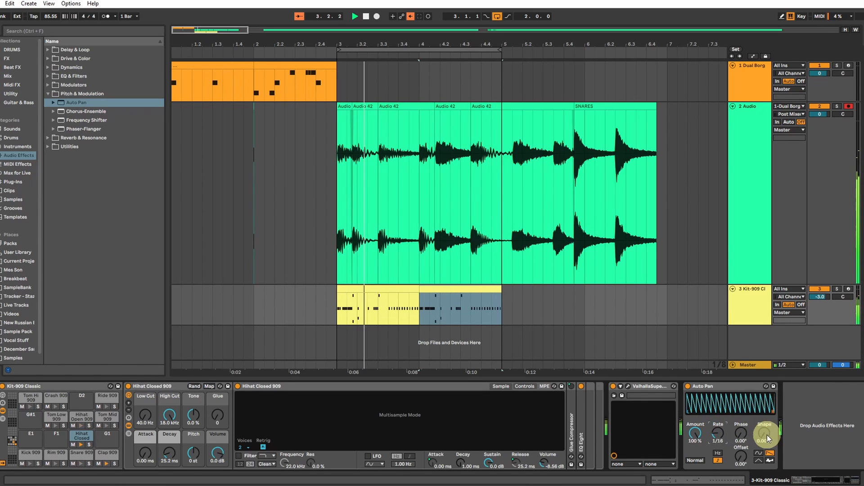
drag(764, 434, 764, 434)
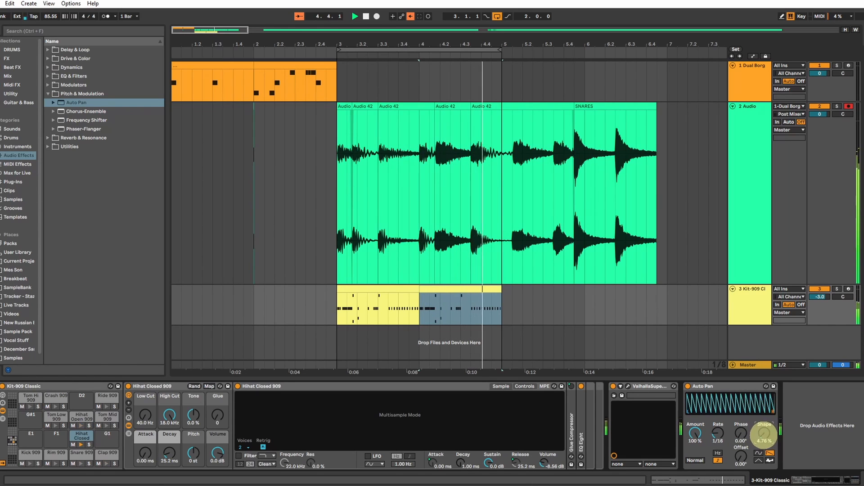
drag(764, 434, 764, 434)
Step: Insert an audio track below Kit-909, set its input to 3-Kit-909 Classic and arm it for recording
click(753, 302)
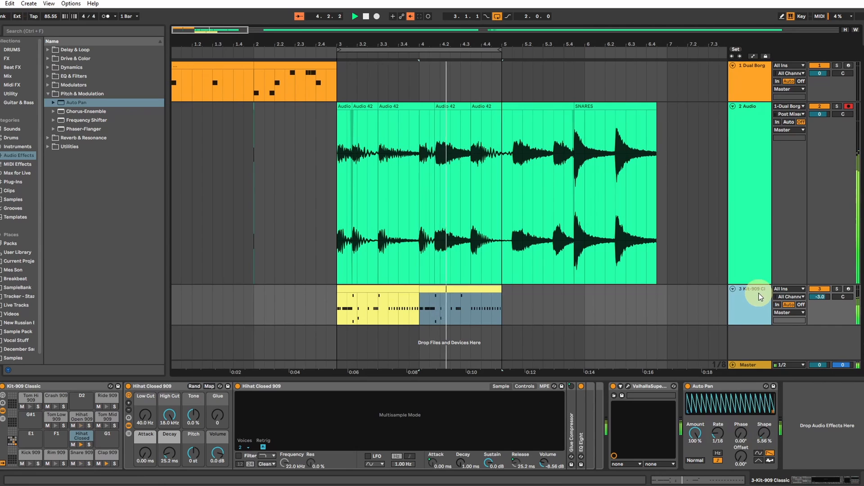
key(ctrl+t)
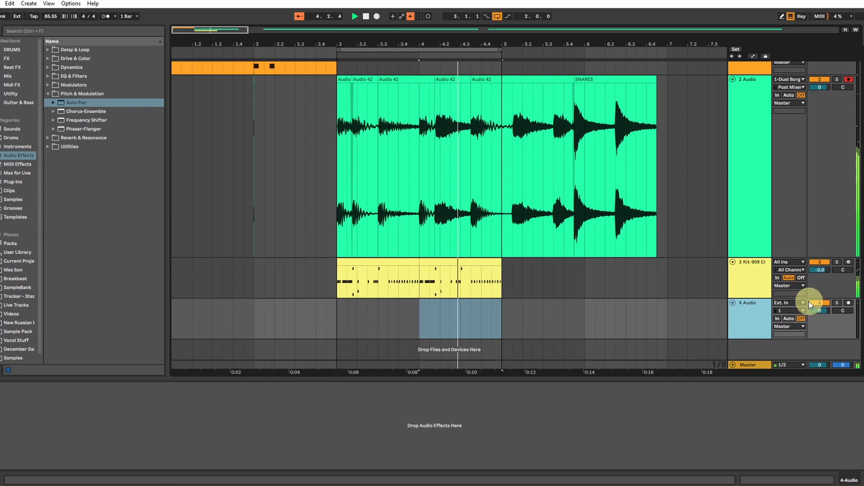
click(794, 303)
click(788, 344)
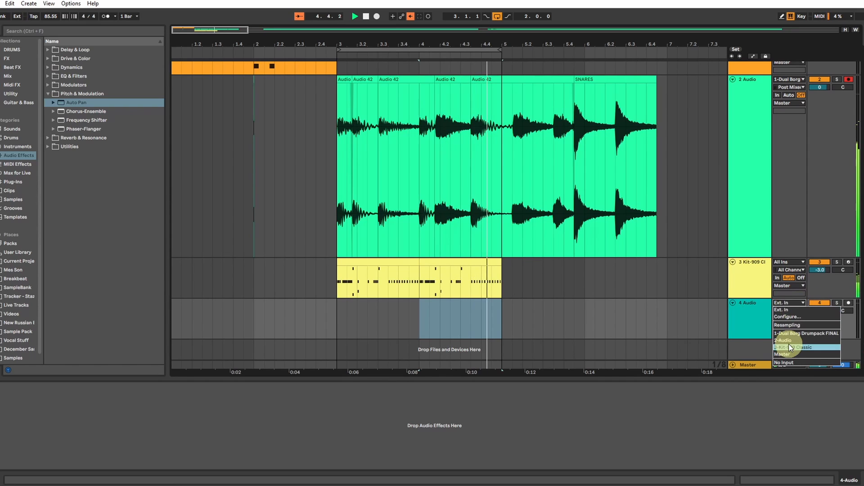
click(783, 304)
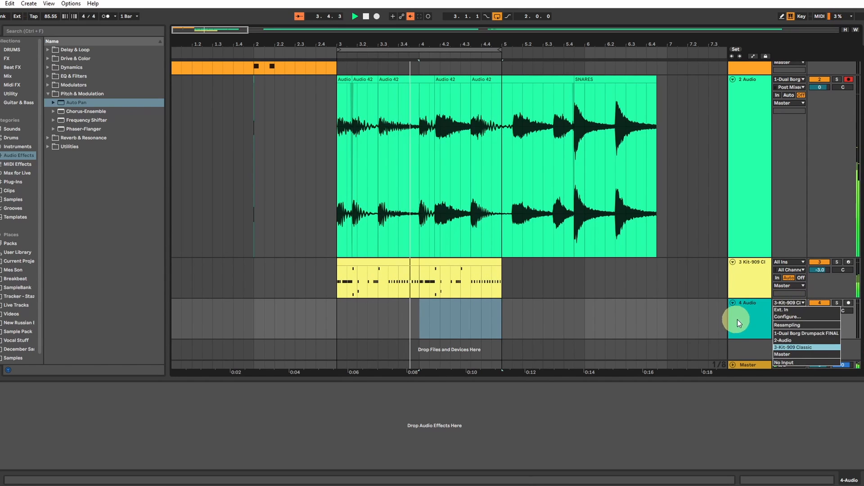
click(849, 303)
Step: Record the Kit-909 loop from 3.1.1 to 5.1.1 onto the new track while varying Auto Pan, ending at 25.8 Hz rate and 80° phase
drag(335, 331, 501, 309)
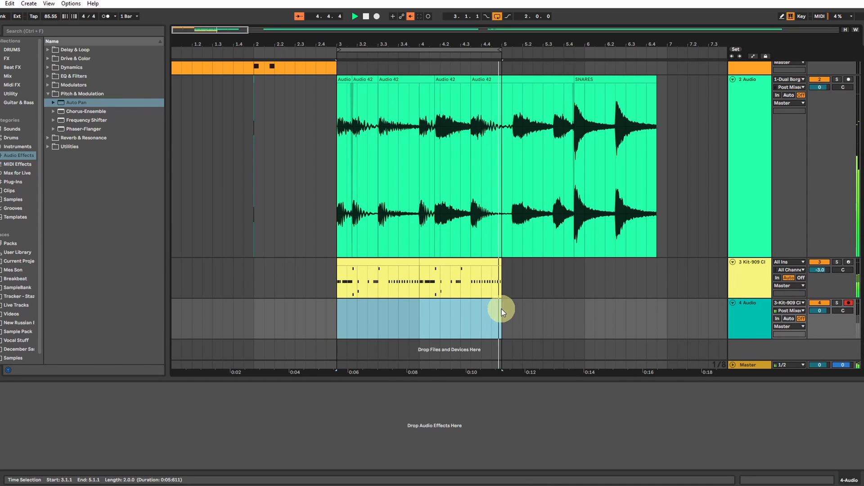
click(377, 16)
click(749, 292)
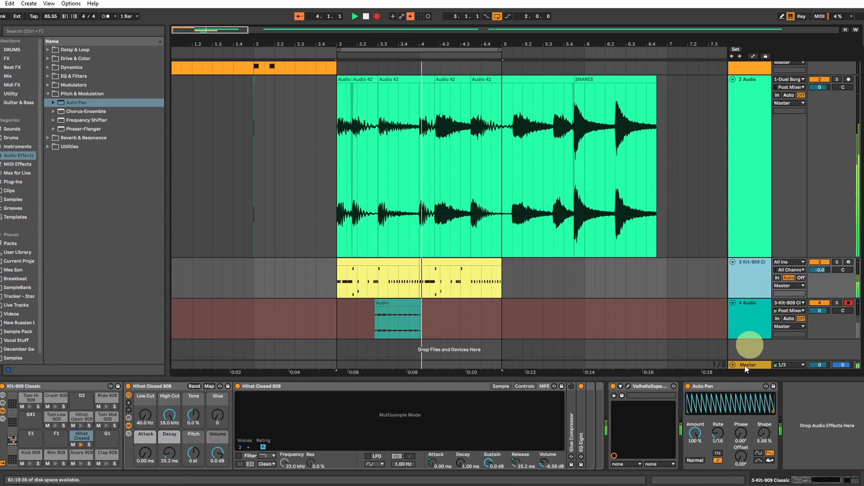
click(720, 452)
drag(718, 434, 718, 433)
click(718, 460)
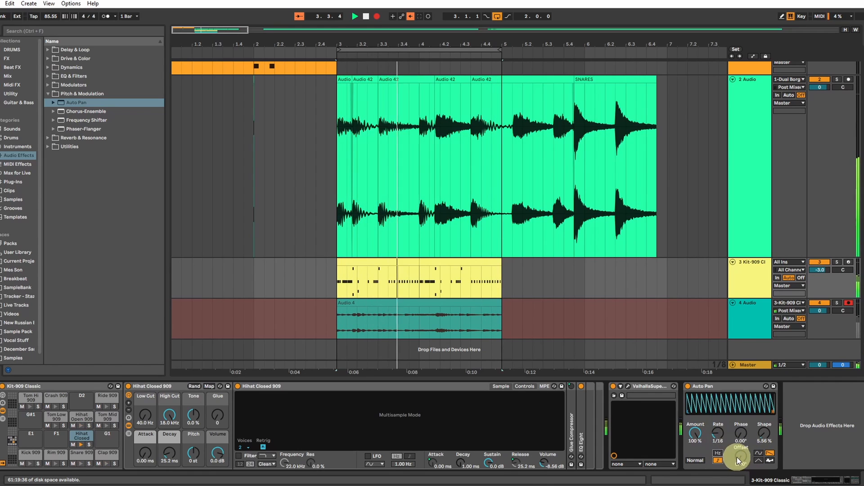
drag(738, 461, 718, 422)
click(718, 453)
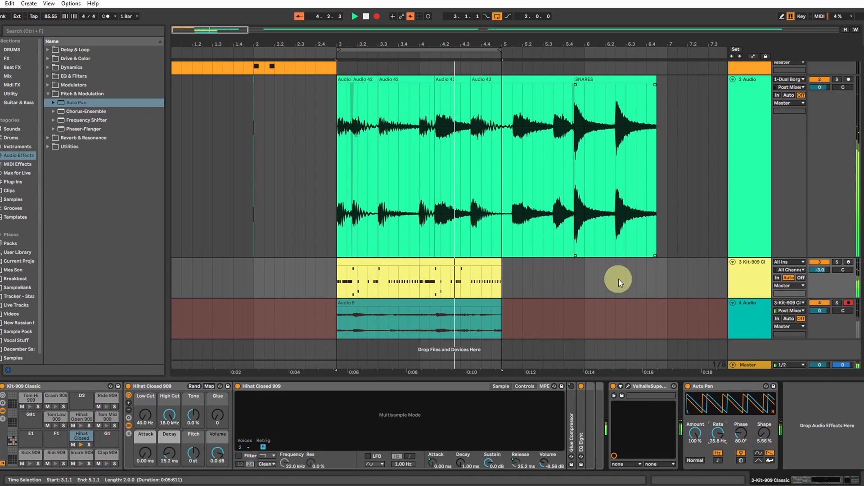
key(space)
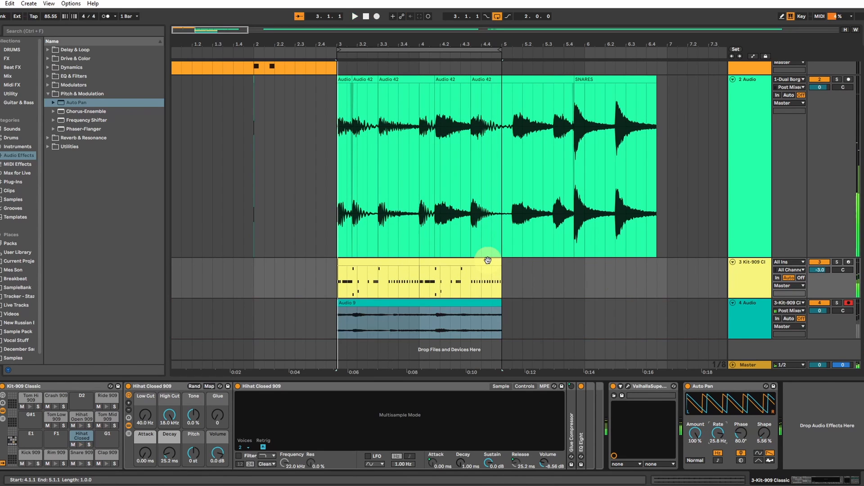
Step: Open the long Audio 42 clip starting at bar 9 and examine its waveform
drag(380, 44, 380, 32)
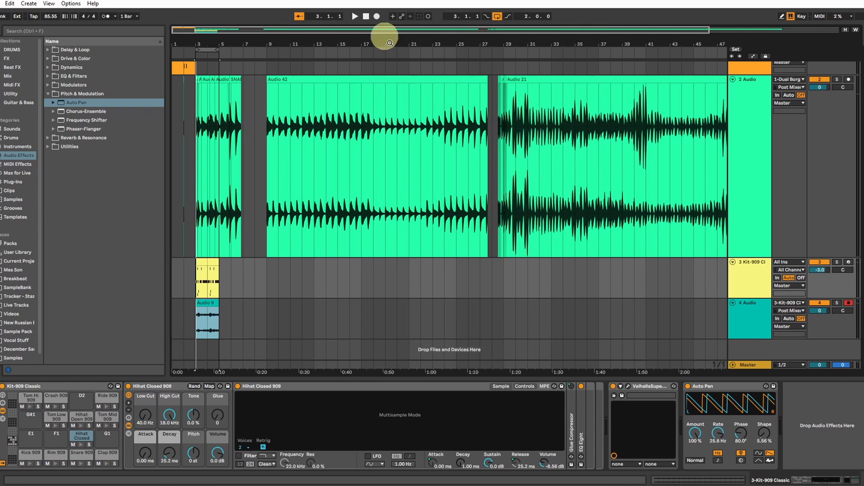
scroll(317, 85, up, 2)
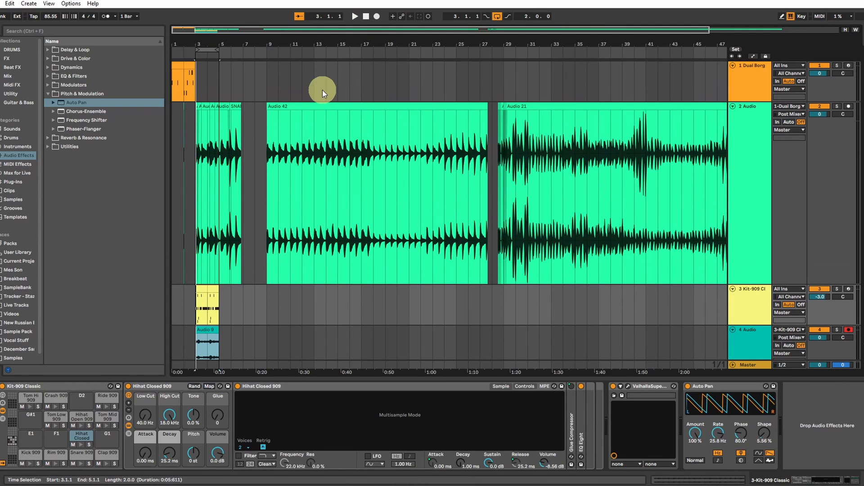
double_click(293, 110)
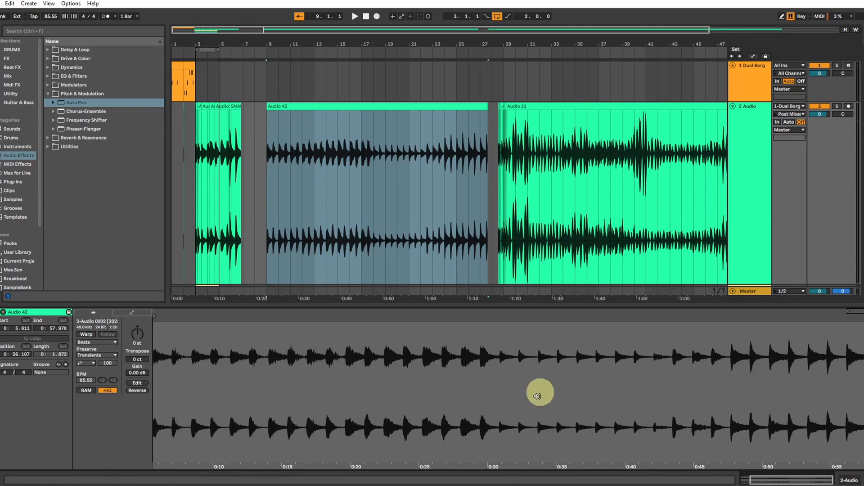
click(261, 31)
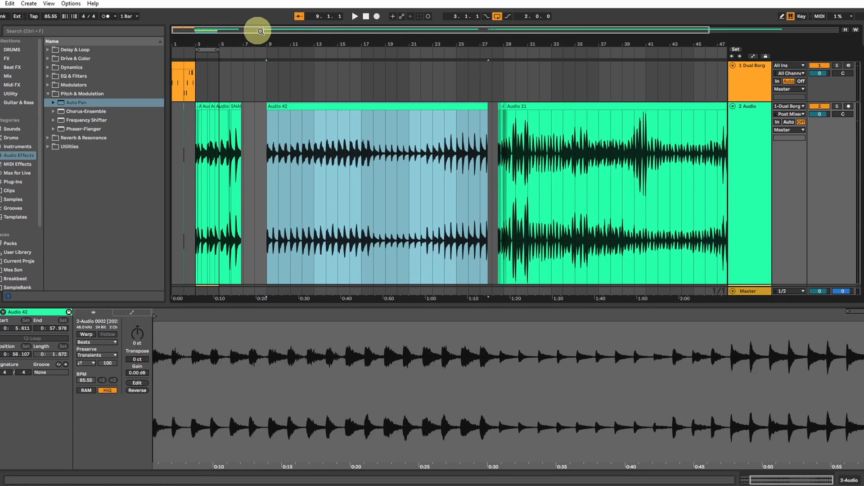
click(367, 270)
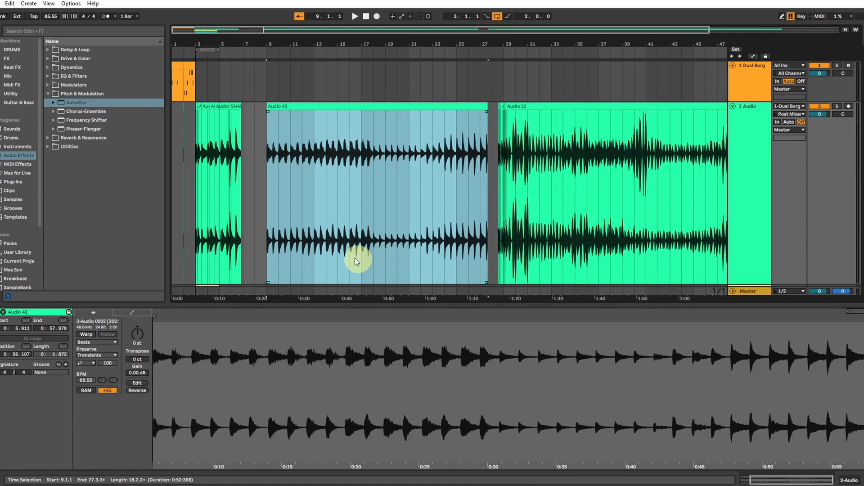
Step: Play the start of the Audio 42 clip at bar 9 and examine its waveform closely around the clip's start point
drag(215, 31, 212, 32)
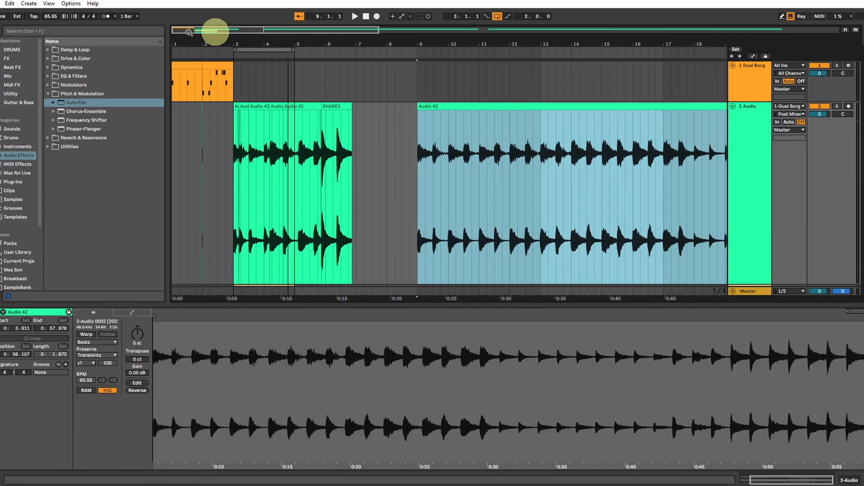
click(180, 65)
click(180, 66)
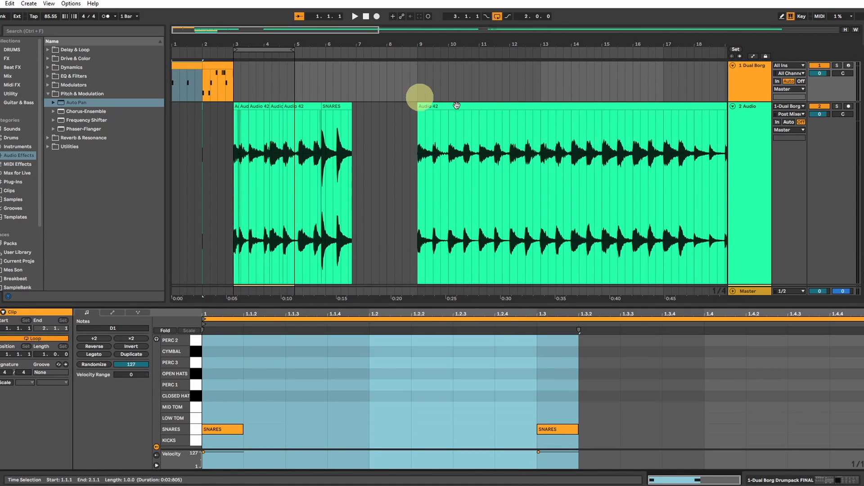
click(445, 153)
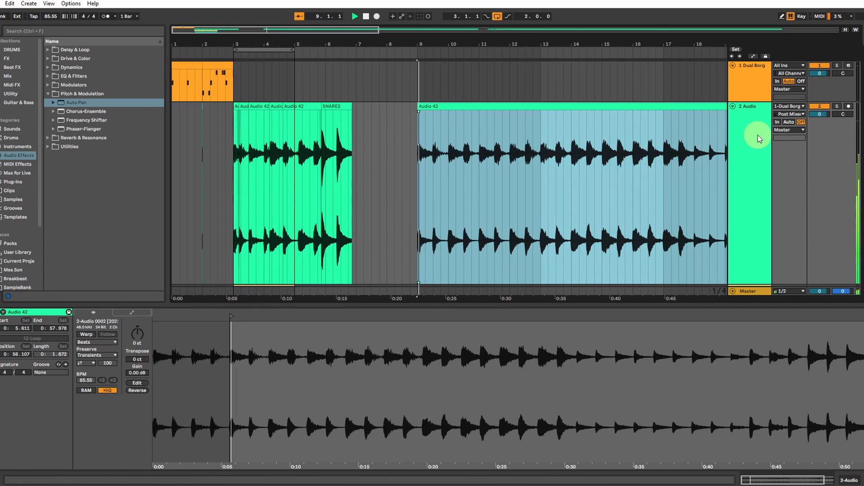
key(space)
key(space)
drag(216, 348, 224, 359)
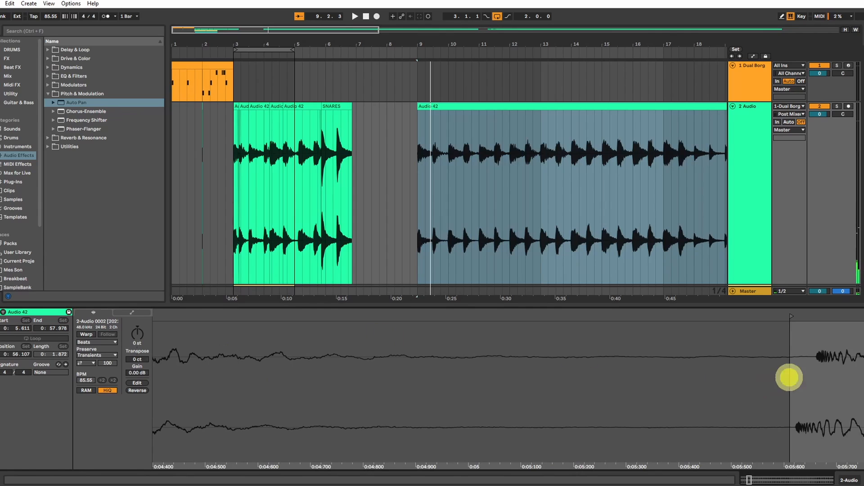
drag(790, 377, 408, 367)
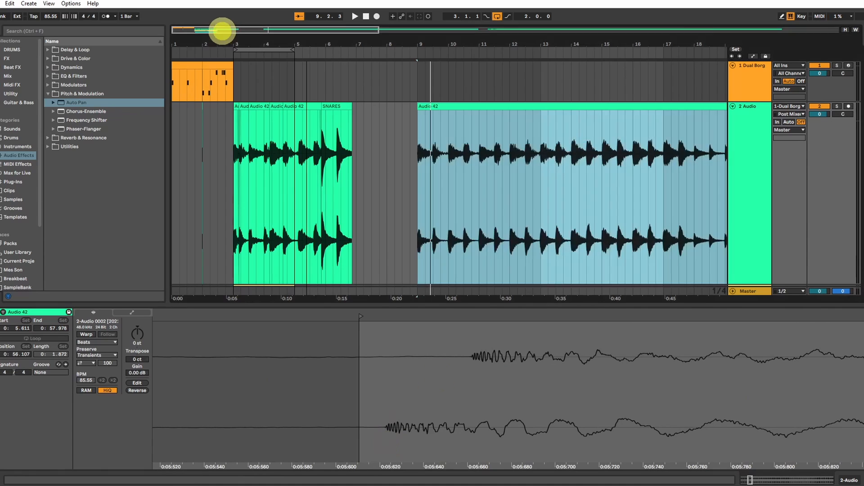
Step: Move both snare notes in the first-bar Dual Borg clip down to the KICKS row
drag(217, 29, 337, 29)
drag(178, 29, 180, 63)
click(216, 66)
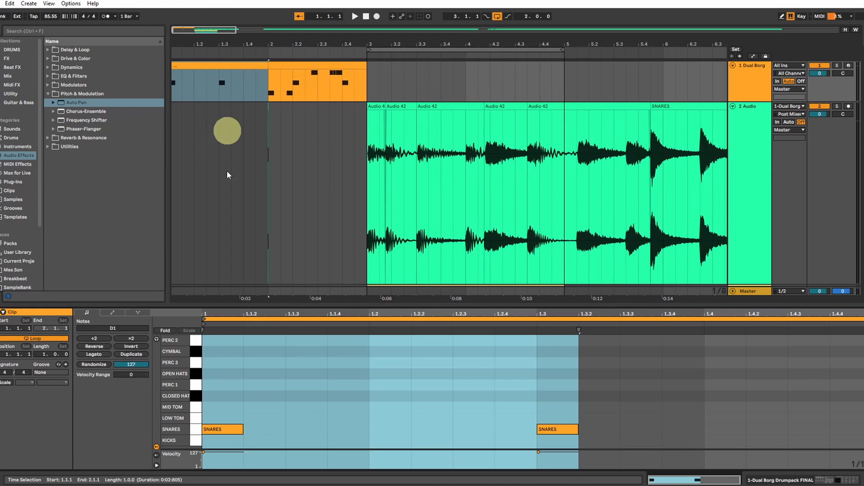
drag(218, 390, 651, 449)
drag(552, 427, 552, 440)
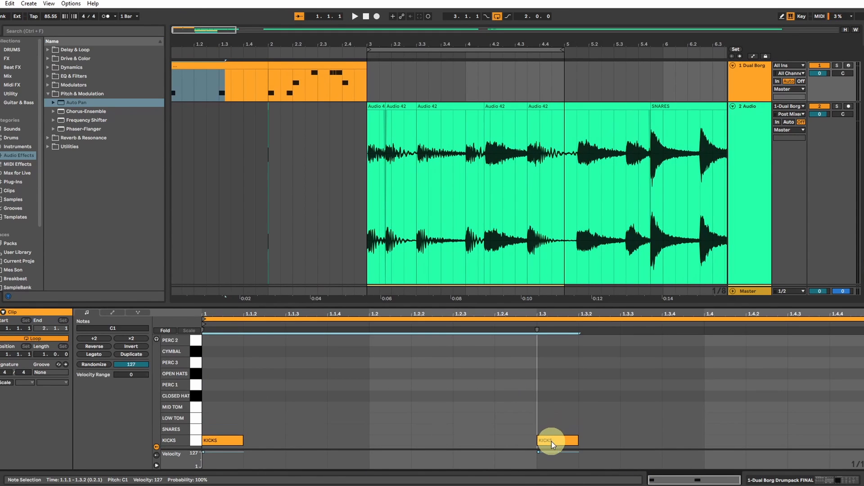
Step: In Dual Borg's Supermassive, set the delay to 42.6 ms, low EQ to 130 Hz, width to 0.8% and mode to Cirrus Major
click(764, 75)
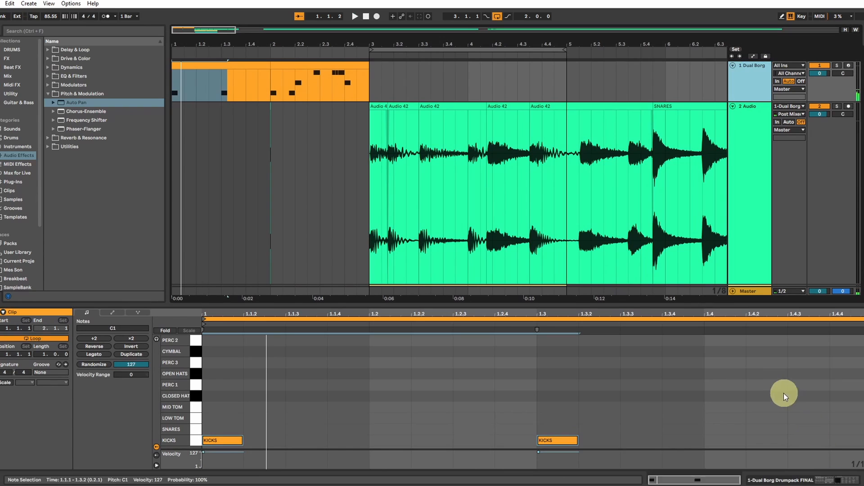
click(824, 478)
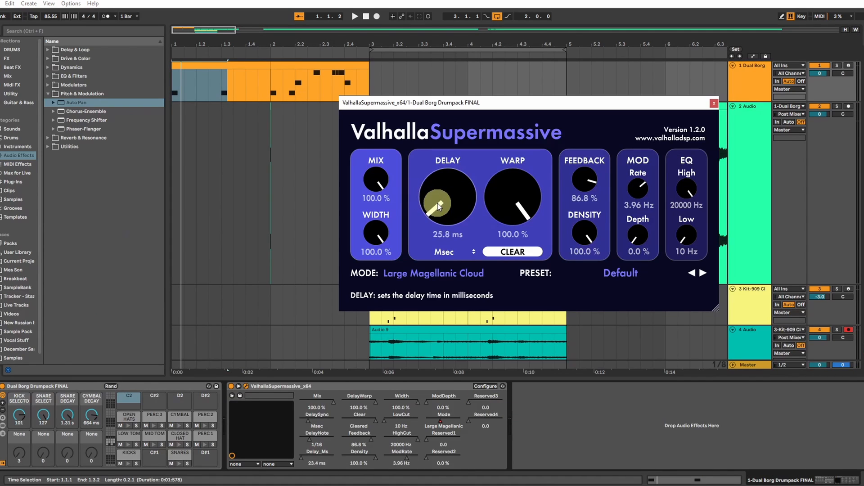
drag(694, 243, 694, 238)
click(232, 67)
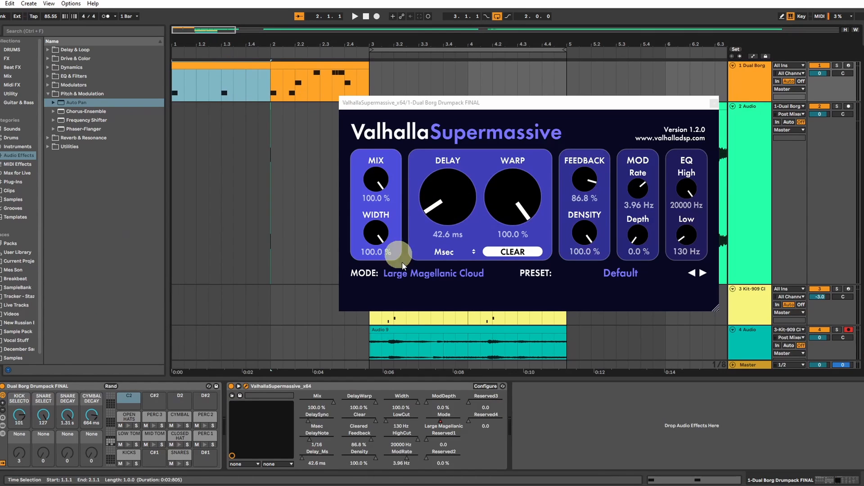
drag(375, 234, 372, 289)
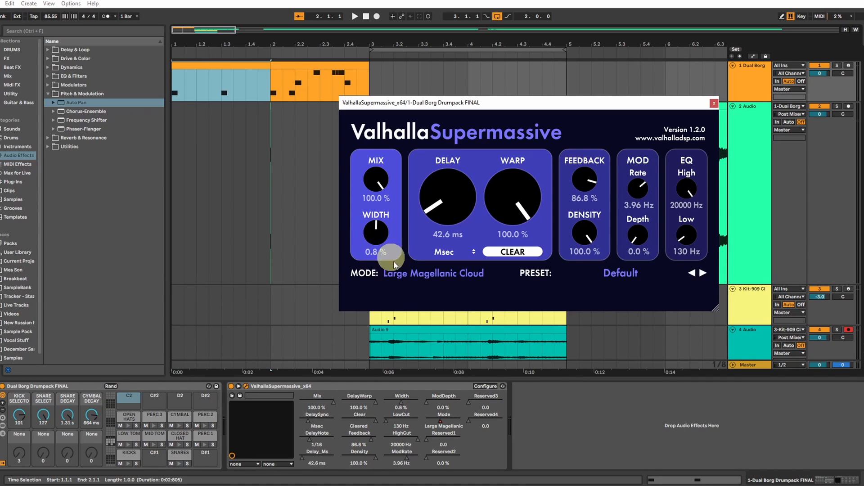
click(407, 273)
click(408, 454)
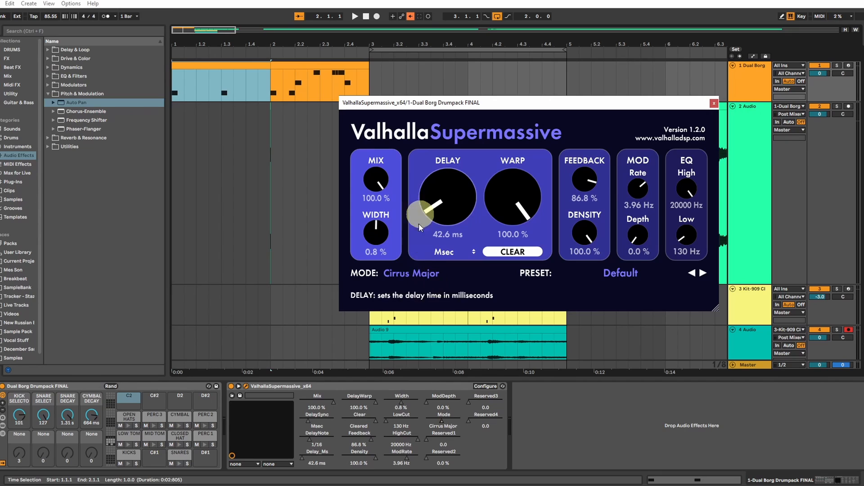
Step: Loop the first bar of the Dual Borg kick clip, arm 2-Audio and start recording it
key(space)
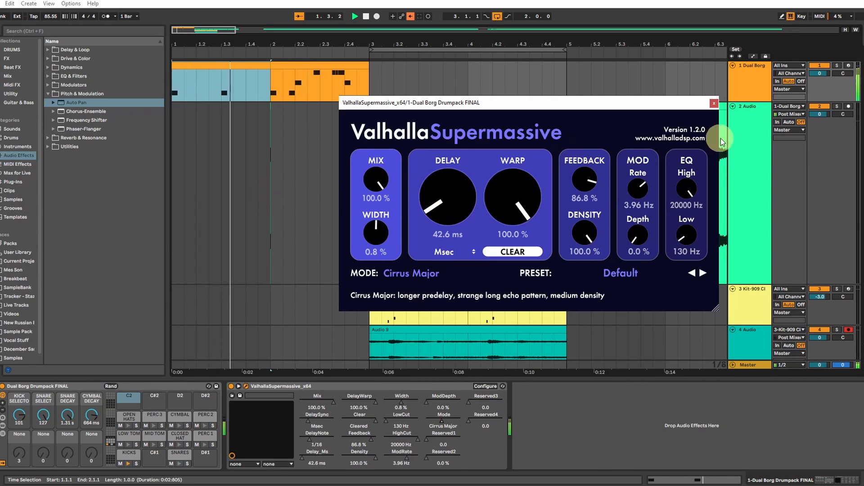
click(755, 133)
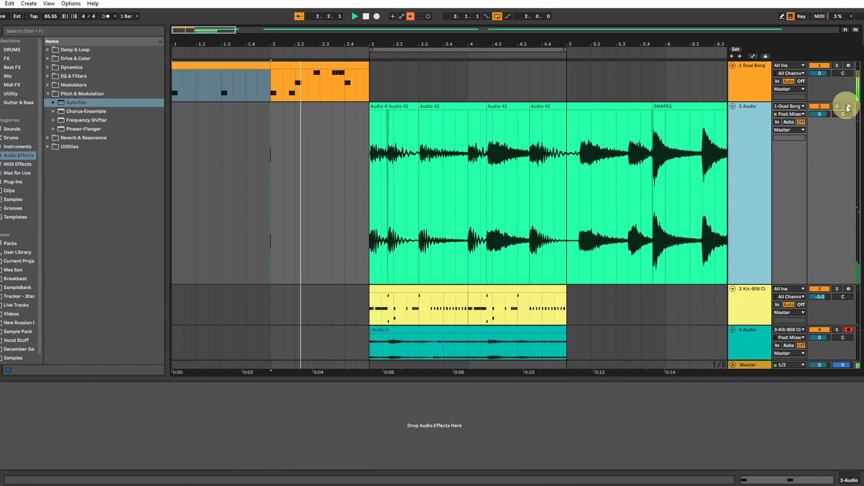
click(233, 68)
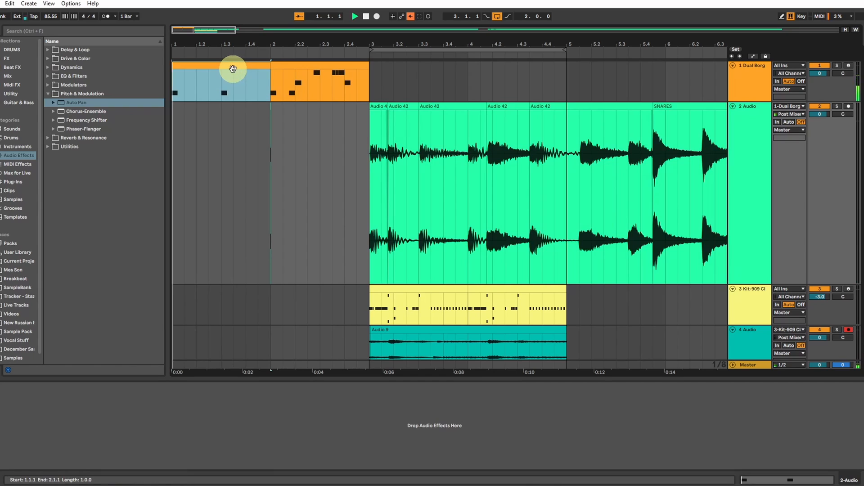
key(ctrl+l)
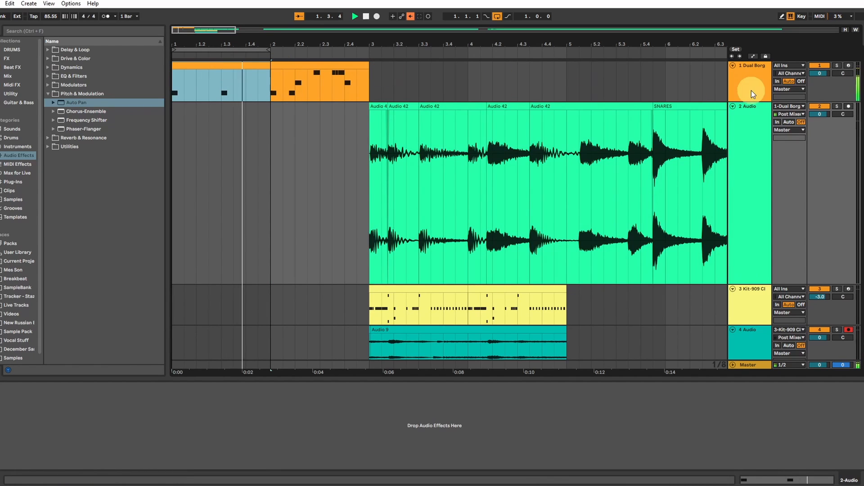
click(850, 109)
click(247, 84)
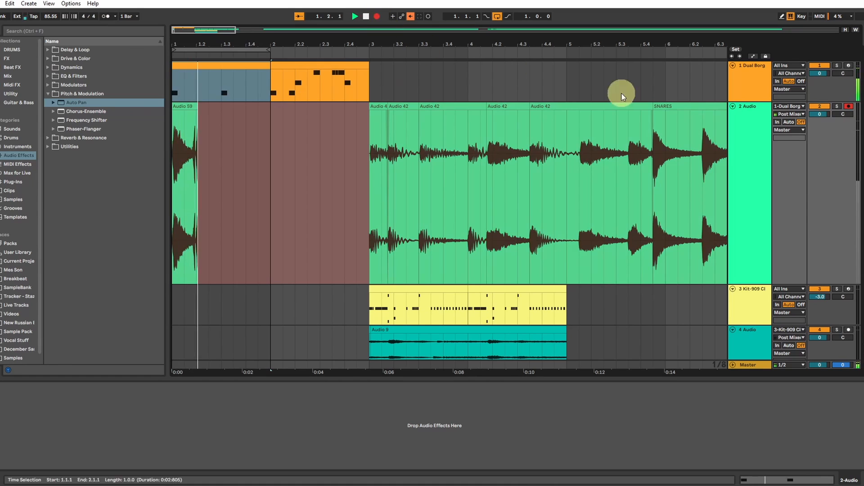
Step: While recording, set Supermassive's delay to 19.2 ms, mod rate to 10 Hz, mod depth to 17.6% and low EQ to 10 Hz
click(764, 161)
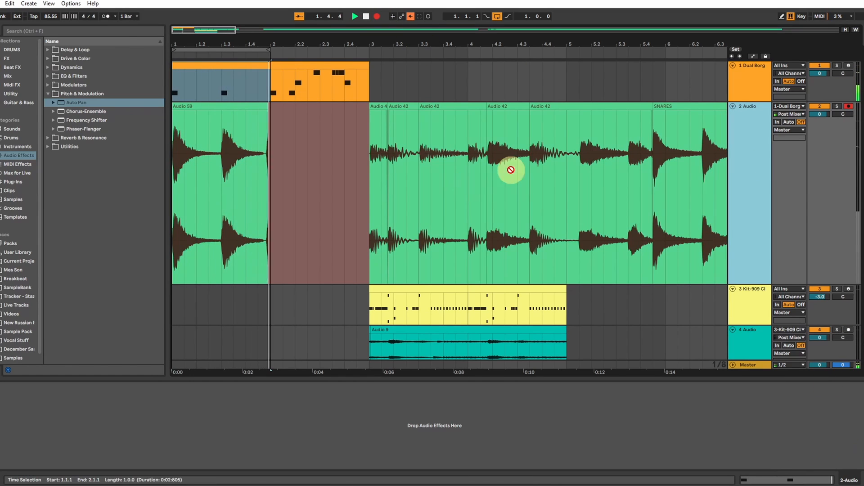
click(745, 77)
click(464, 213)
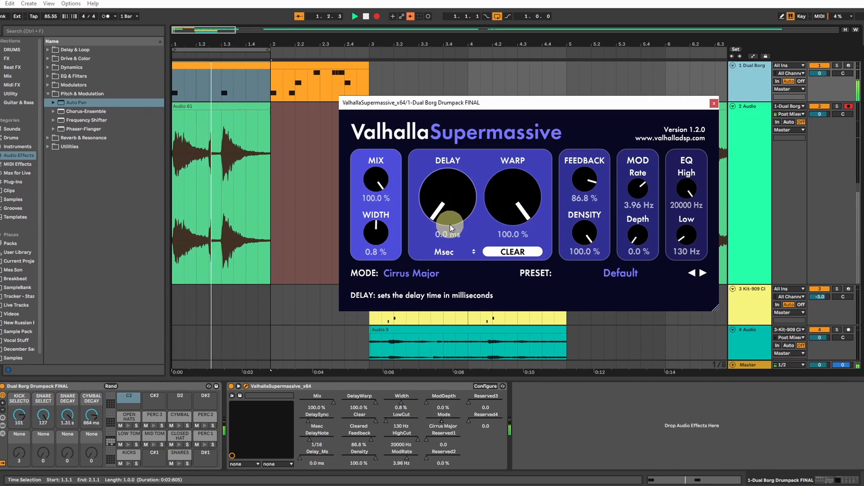
click(452, 208)
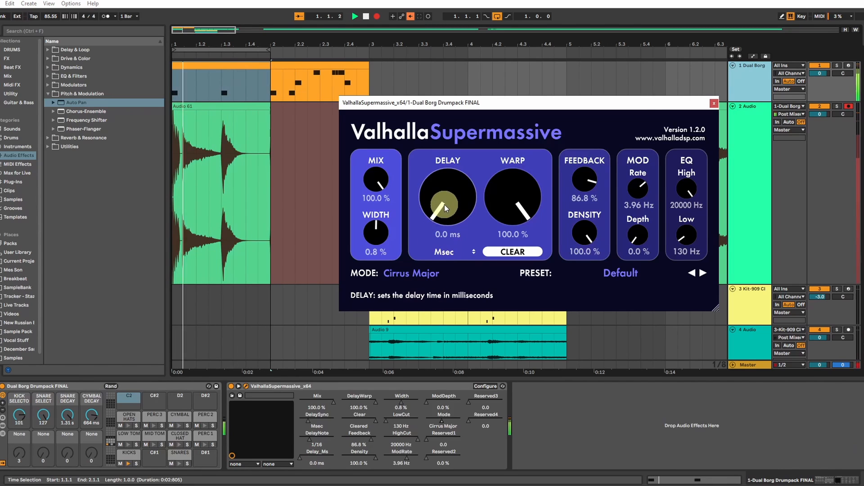
mouse_move(444, 204)
mouse_down()
mouse_move(439, 196)
mouse_move(445, 207)
mouse_up()
drag(641, 239, 662, 156)
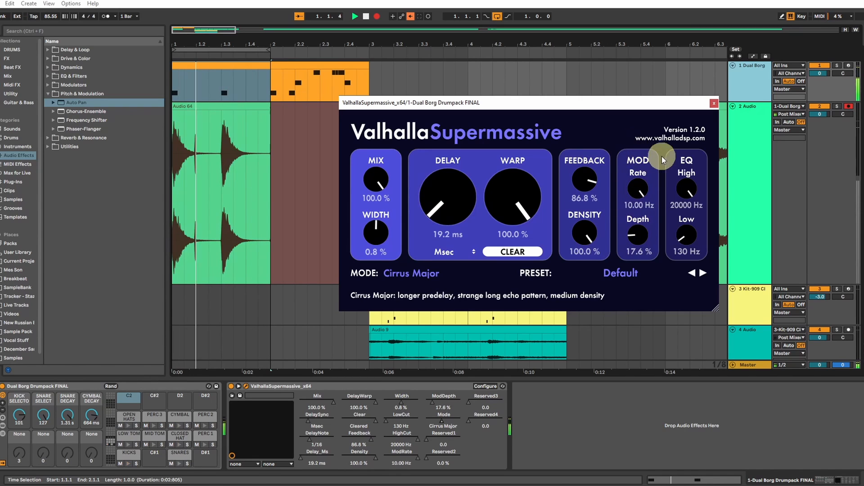
drag(686, 236, 686, 238)
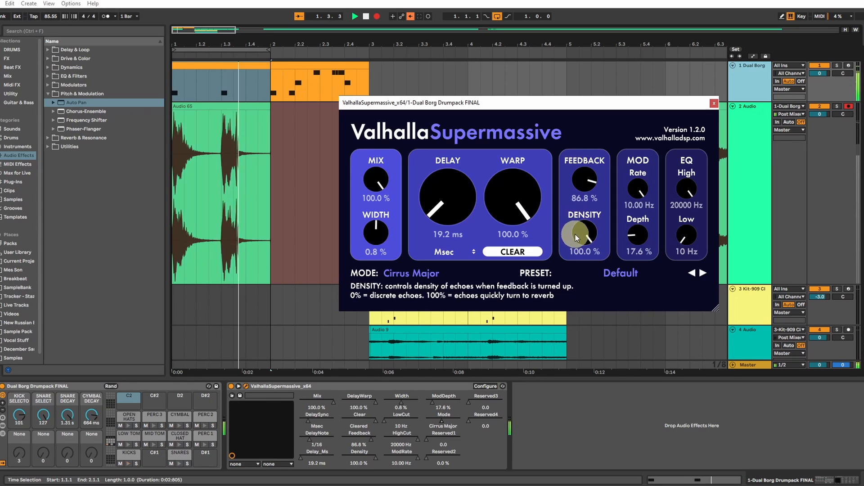
Step: Switch Supermassive to Cirrus Minor mode, set the warp to 82.8% and lower the delay to 0.0 ms while recording
click(411, 274)
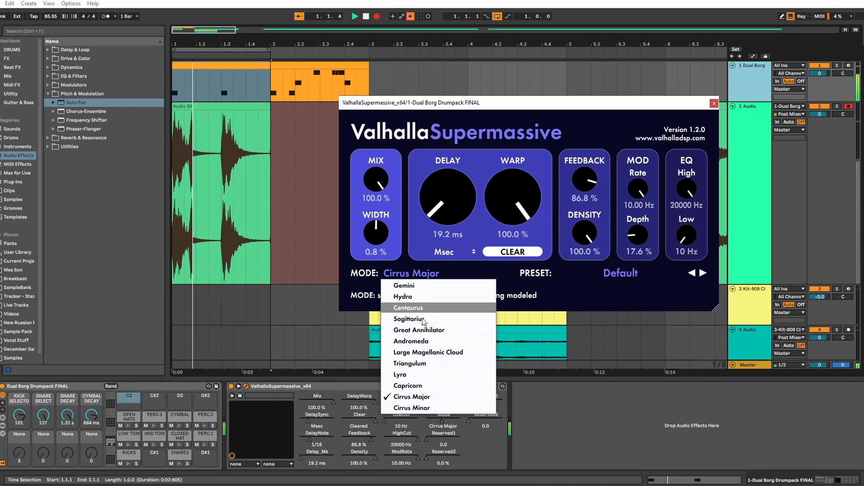
click(414, 409)
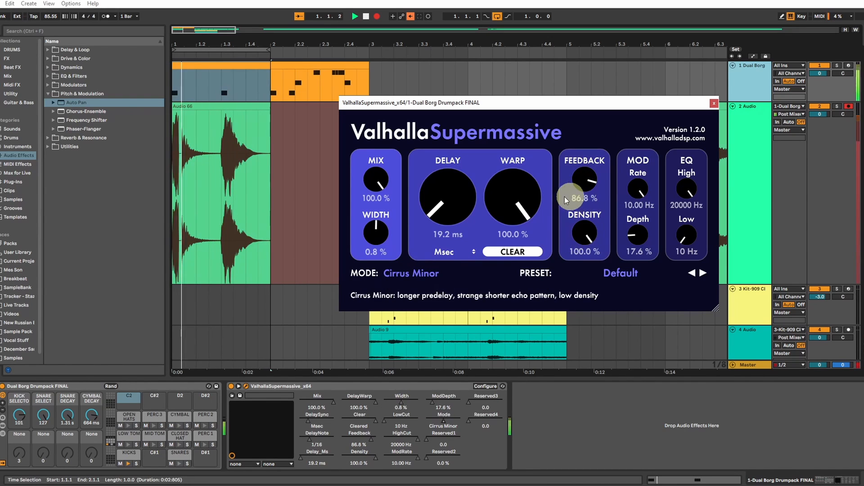
click(238, 65)
drag(511, 225, 521, 209)
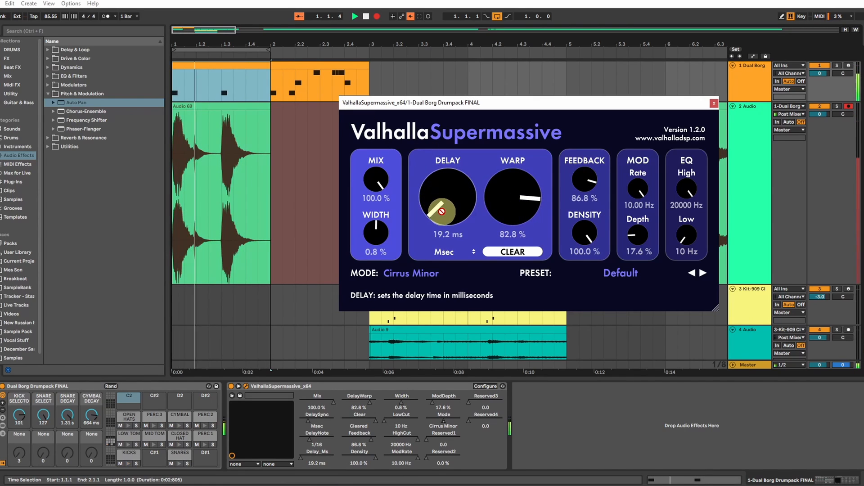
drag(441, 208, 442, 228)
Step: Delete the kick note at 1.3 from the first-bar clip and sweep Supermassive's delay between 0 and 2000 ms while recording
double_click(206, 62)
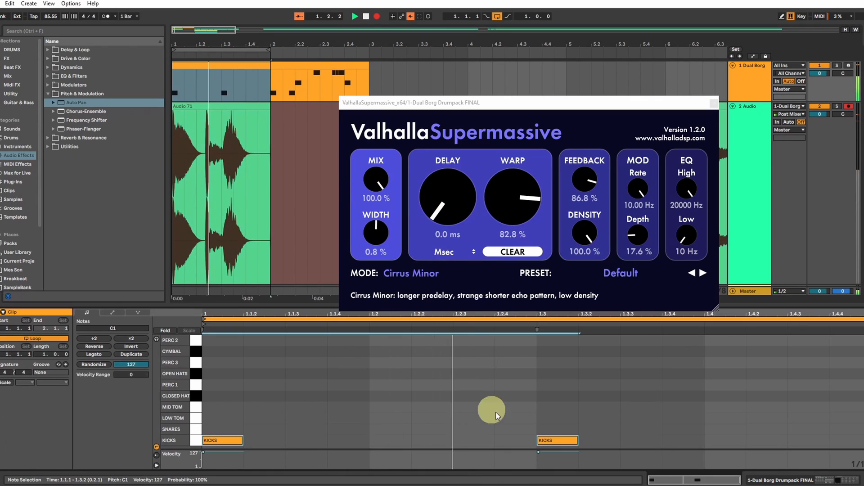
double_click(566, 444)
drag(458, 202, 446, 168)
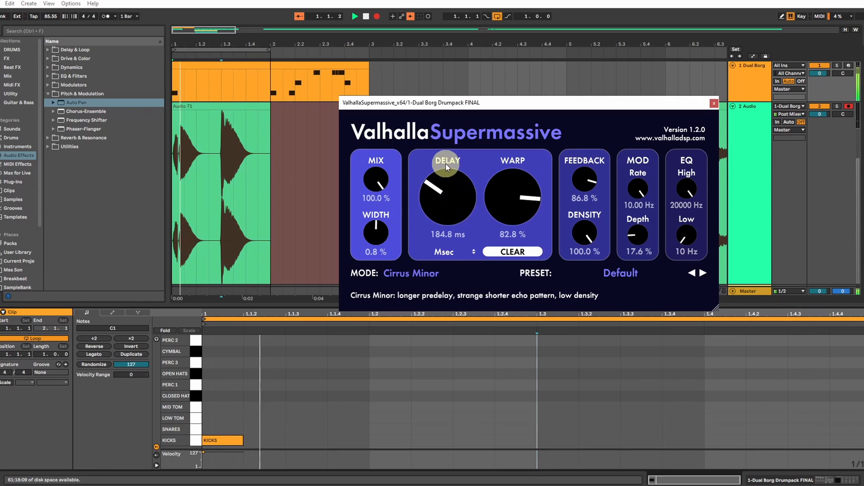
drag(448, 200, 240, 90)
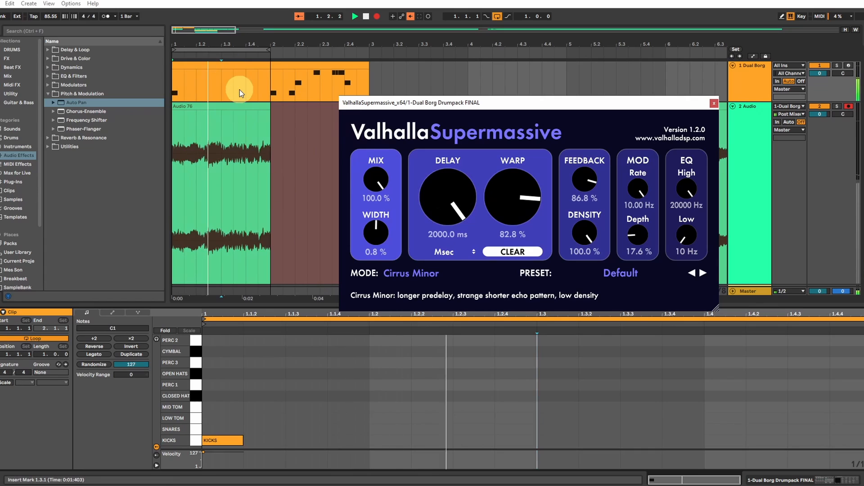
drag(488, 198, 444, 468)
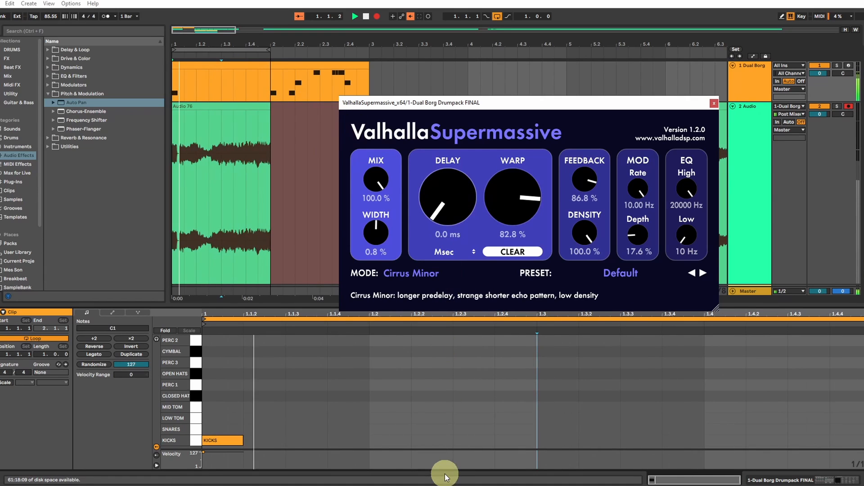
drag(406, 356, 352, 189)
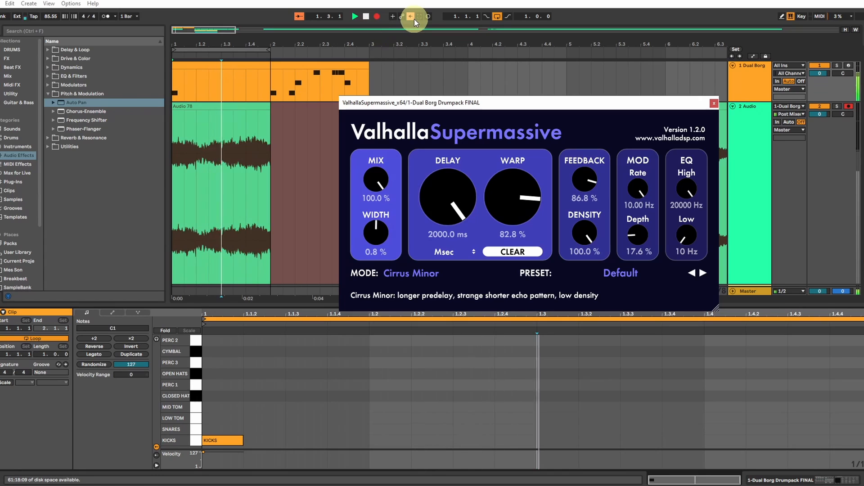
Step: Re-enable the overridden automation and deactivate the Dual Borg clip at bar 2
click(411, 16)
click(323, 67)
key(0)
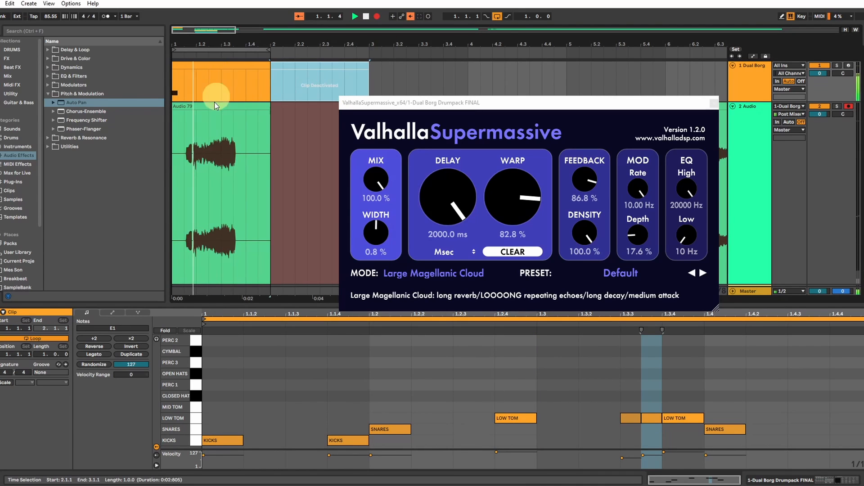
Step: Restart recording onto 2-Audio and vary Supermassive's delay as the kick plays
key(space)
key(space)
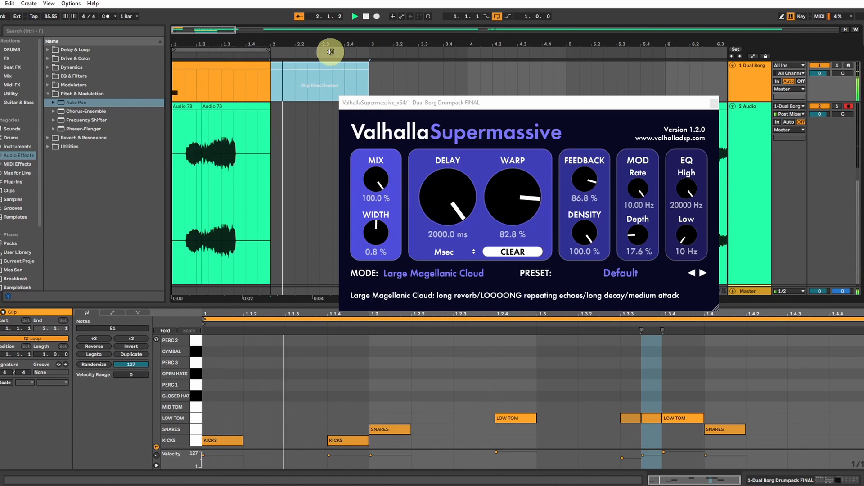
click(377, 16)
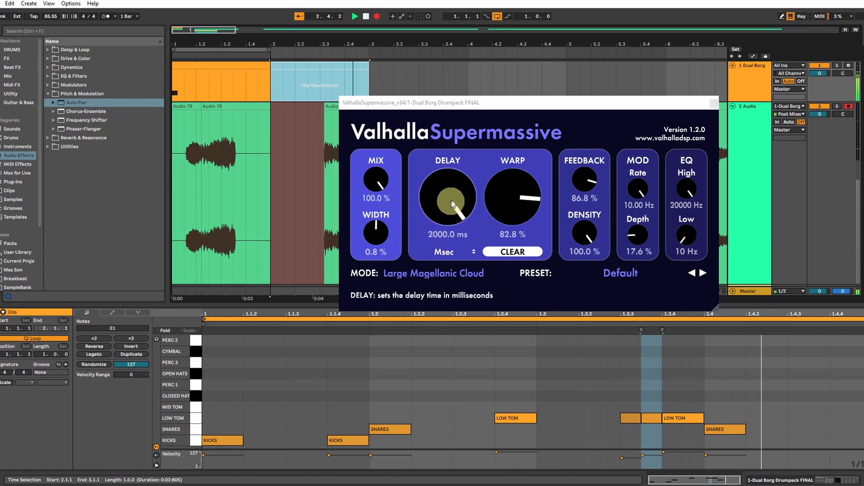
drag(468, 198, 454, 217)
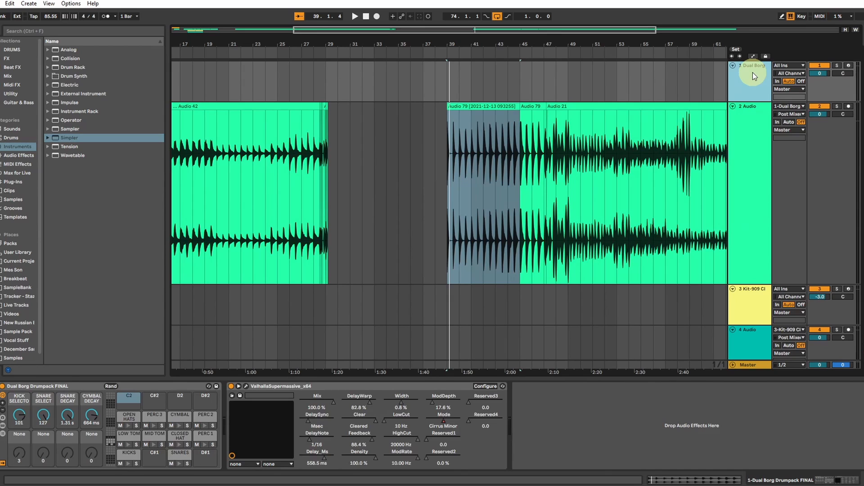
Step: Insert two audio tracks directly below the Dual Borg track
key(ctrl+t)
key(ctrl+t)
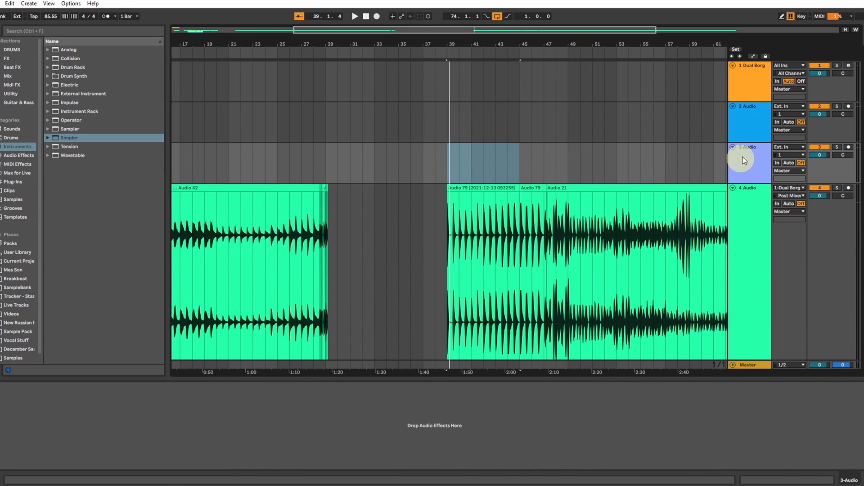
Step: Undo the two audio track insertions and add a MIDI track with Simpler directly below the Dual Borg track
key(ctrl+z)
key(ctrl+z)
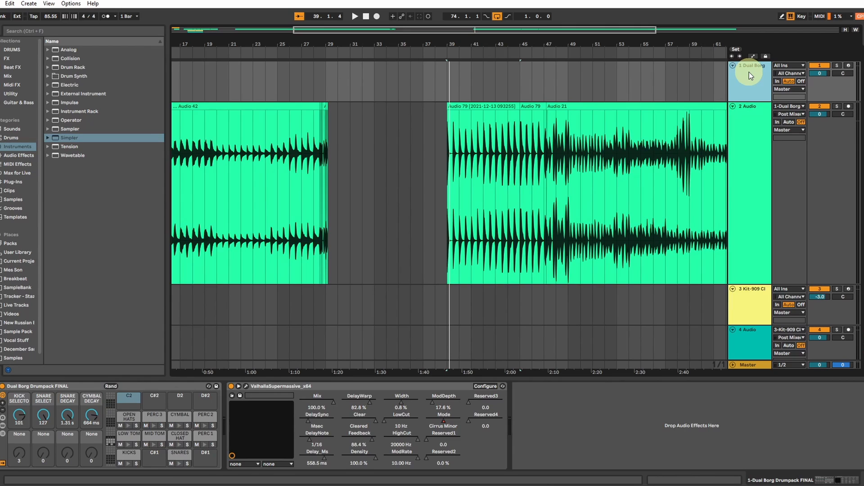
key(ctrl+shift+t)
double_click(69, 138)
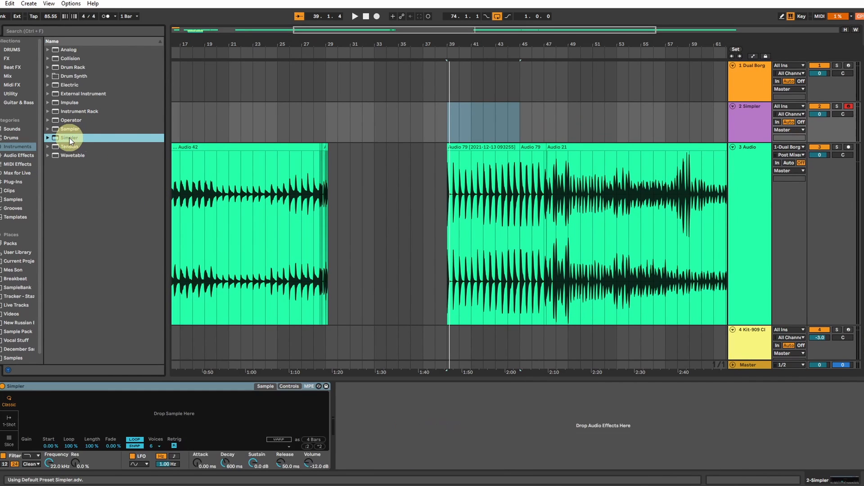
Step: Load the Audio 79 clip spanning bars 39 to 45 into Simpler and switch it to Slice mode
click(459, 147)
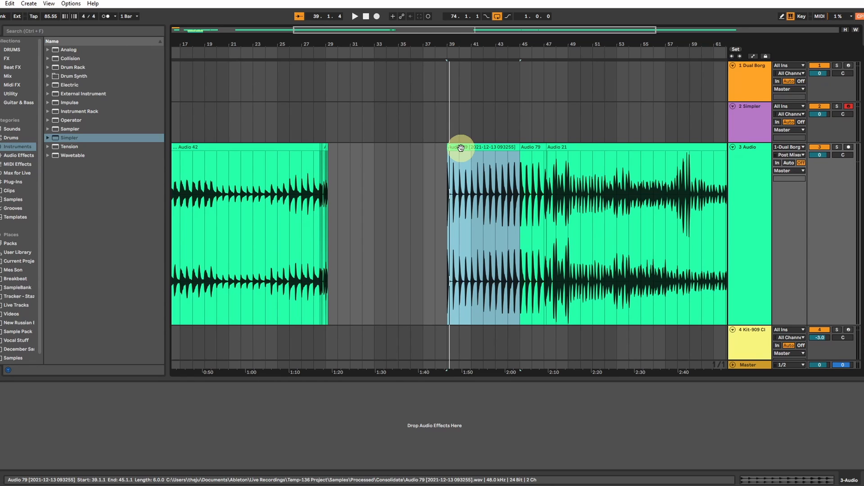
click(747, 120)
drag(465, 149, 124, 398)
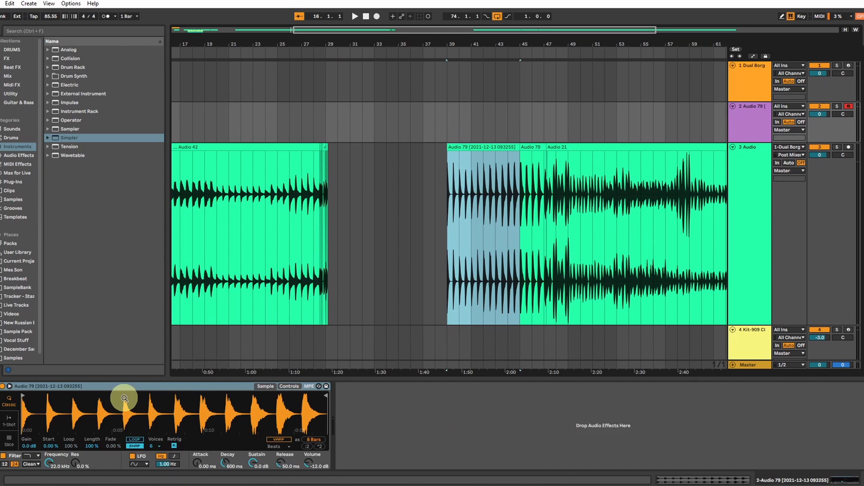
click(10, 444)
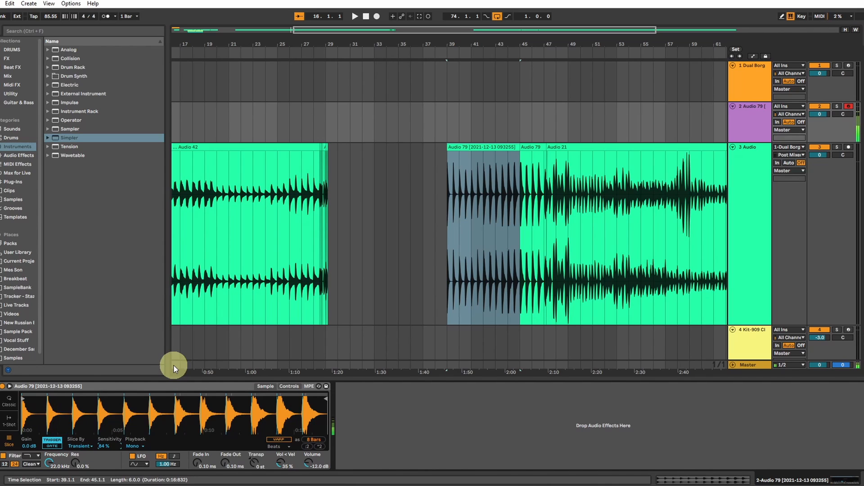
Step: Examine the slice markers and kick transients across Simpler's waveform, from the first hit to the last
scroll(15, 395, up, 5)
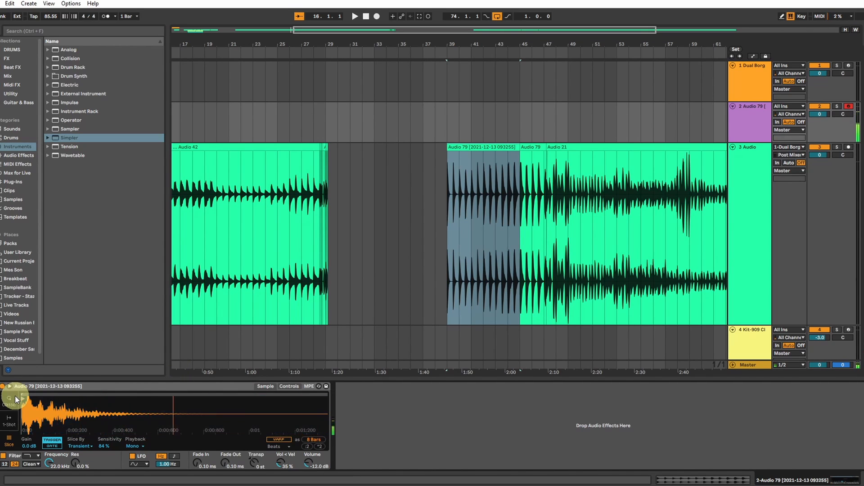
scroll(203, 403, down, 5)
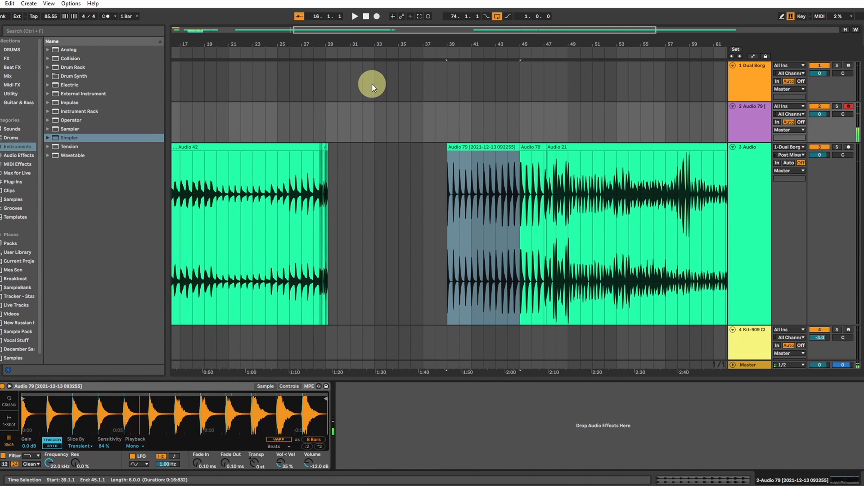
scroll(56, 408, up, 6)
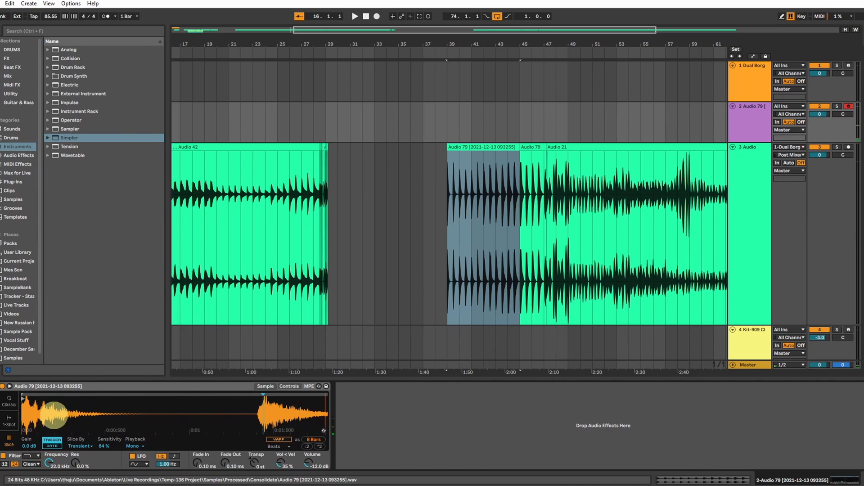
scroll(269, 408, up, 4)
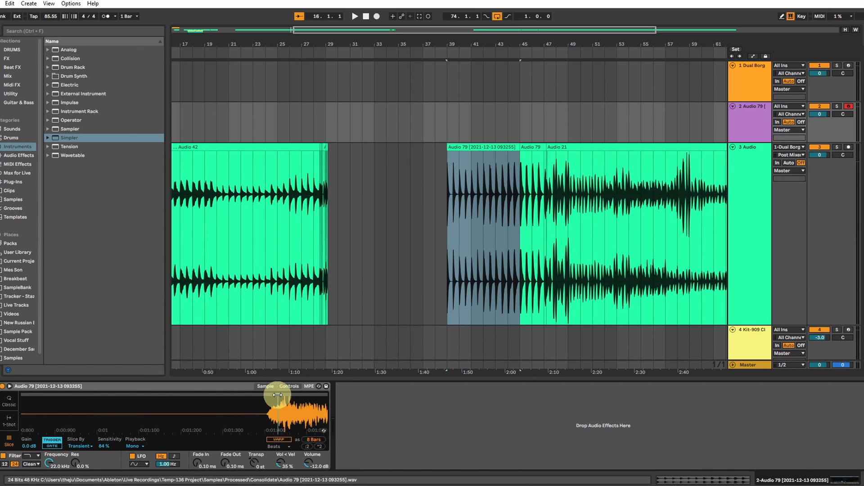
drag(312, 410, 20, 407)
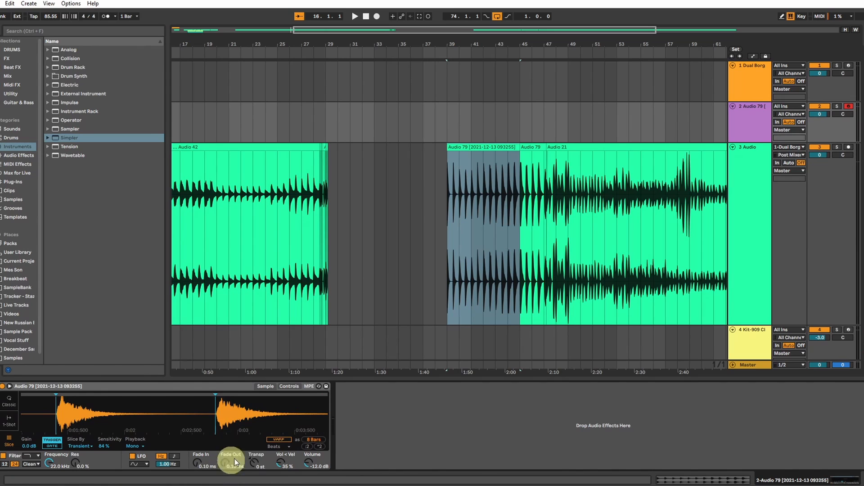
drag(303, 415, 240, 382)
drag(251, 416, 282, 407)
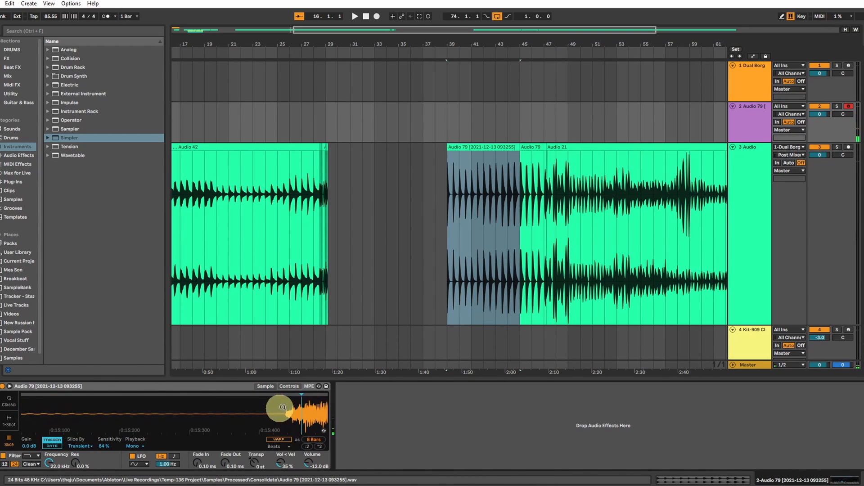
Step: Create a four-bar MIDI clip at bar 33 on the Simpler track with E1 at 1.1 and D1 at 1.3
click(372, 85)
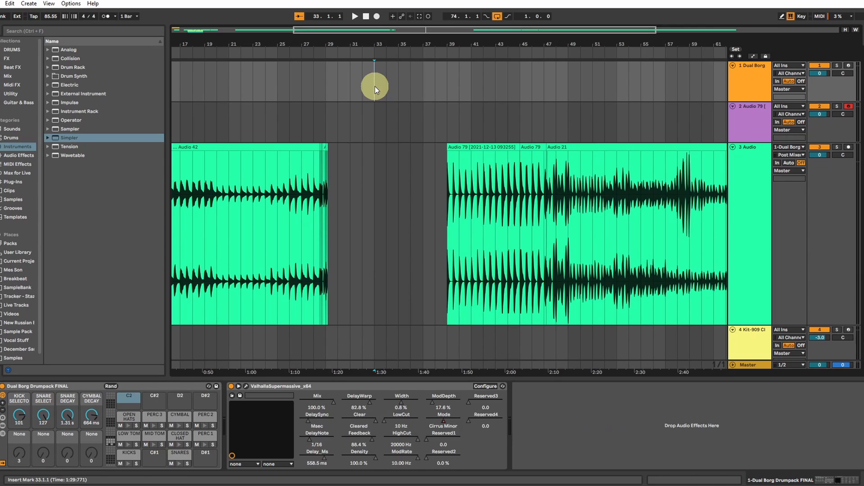
click(373, 120)
key(ctrl+shift+m)
double_click(204, 383)
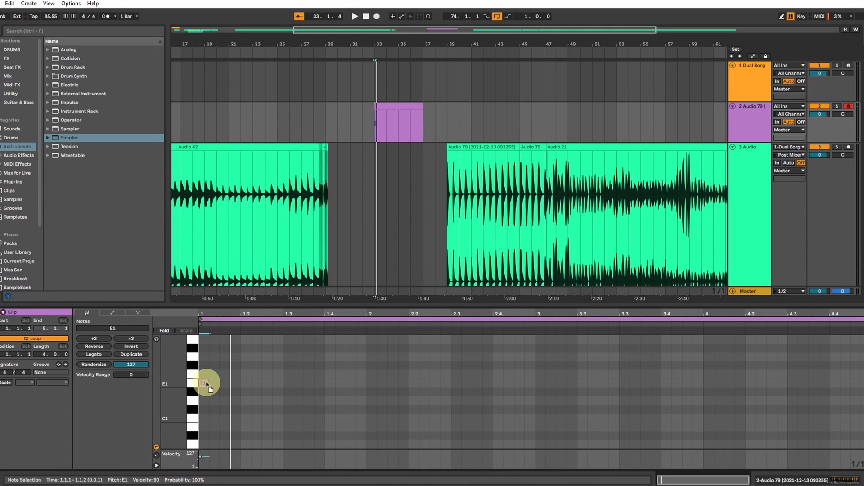
double_click(289, 401)
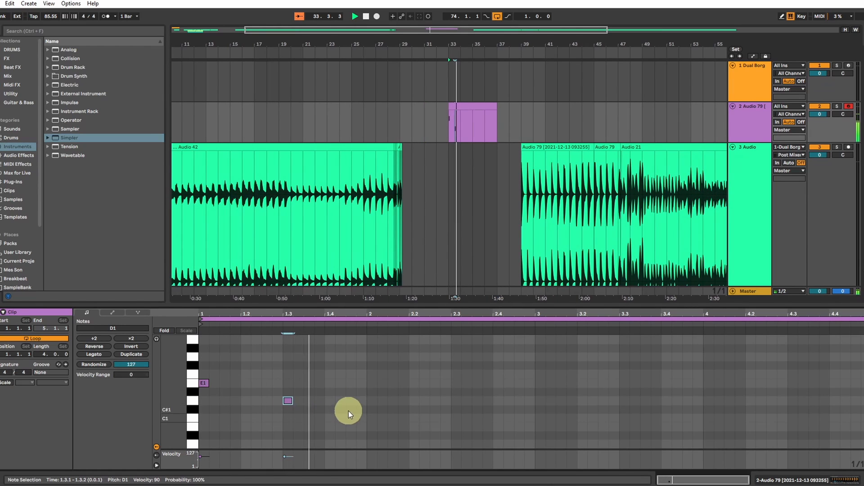
Step: Add an F1 note at the start of bar 2 and an F#1 note at 2.1.4 in the Simpler clip
click(371, 385)
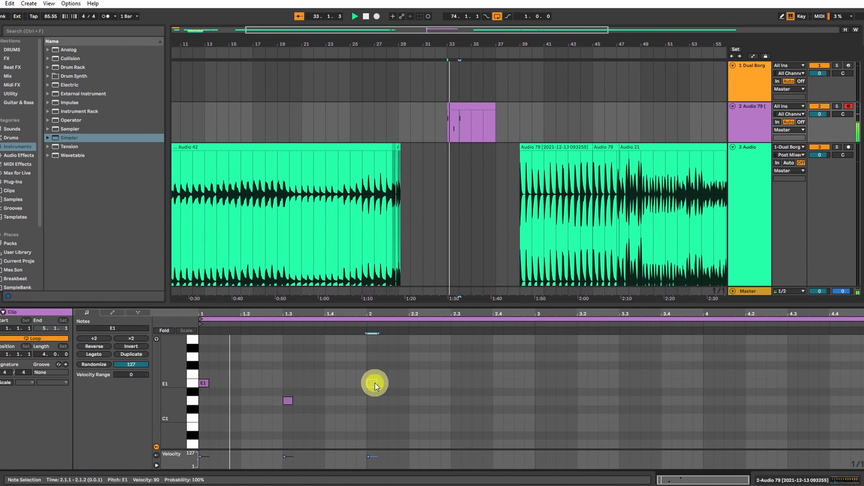
double_click(372, 374)
drag(371, 357, 405, 366)
key(ctrl+d)
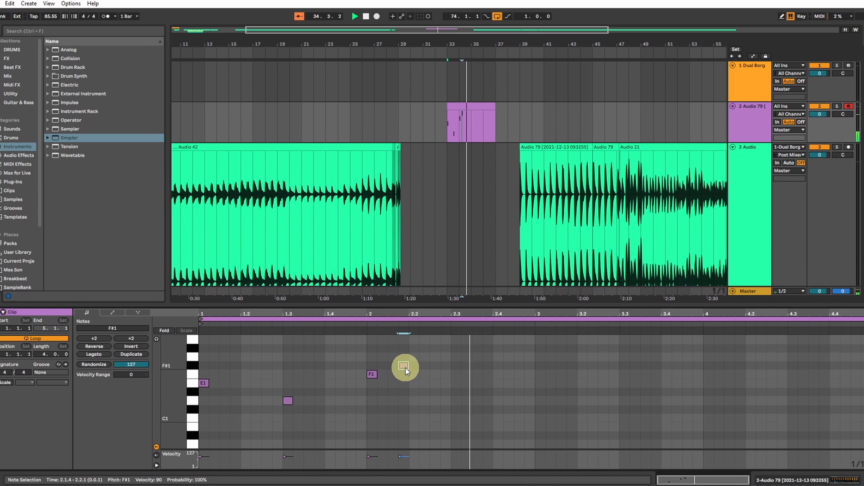
Step: Loop the first two bars of the Simpler clip, from bar 33 to bar 35
click(454, 116)
drag(461, 30, 459, 33)
drag(358, 134, 584, 120)
key(ctrl+l)
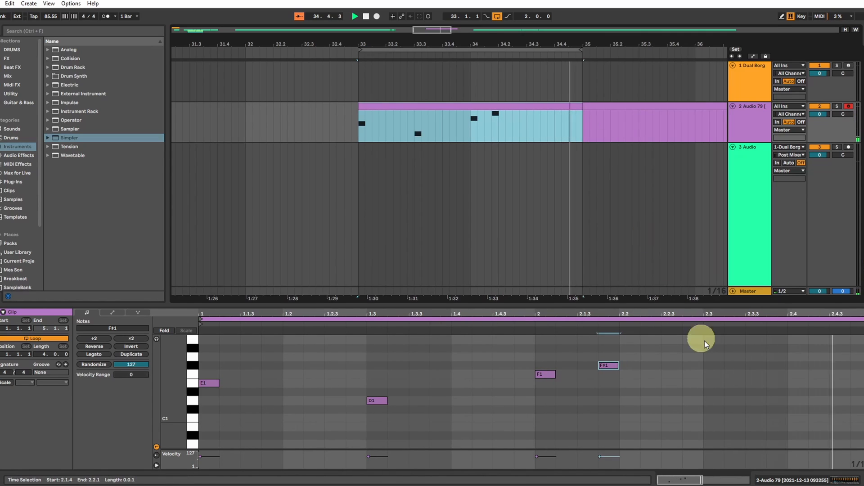
Step: Add a fill to the Simpler clip with G1 at 2.3.3, F1 at 2.3.4 and A1 at 2.4
double_click(756, 357)
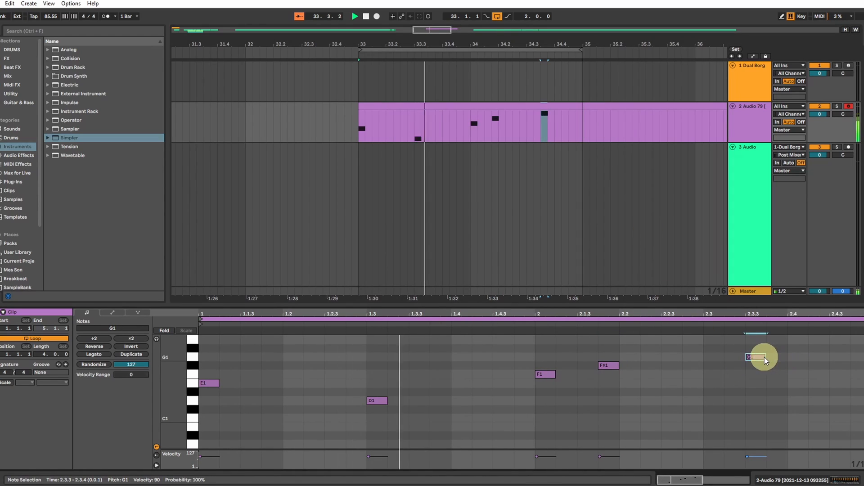
drag(776, 360, 776, 376)
double_click(800, 343)
drag(799, 343, 809, 344)
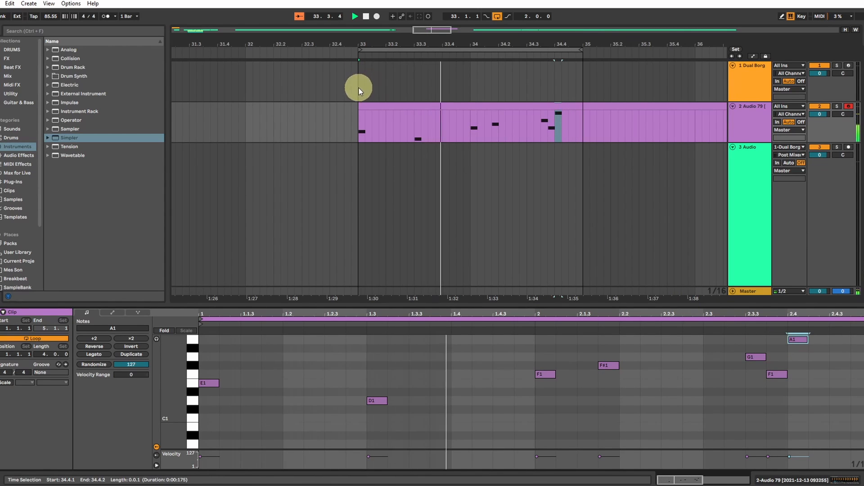
Step: Create a one-bar Dual Borg clip at bar 33 with a kick at 1.1, and bypass the track's Supermassive
drag(359, 87, 469, 79)
key(ctrl+shift+m)
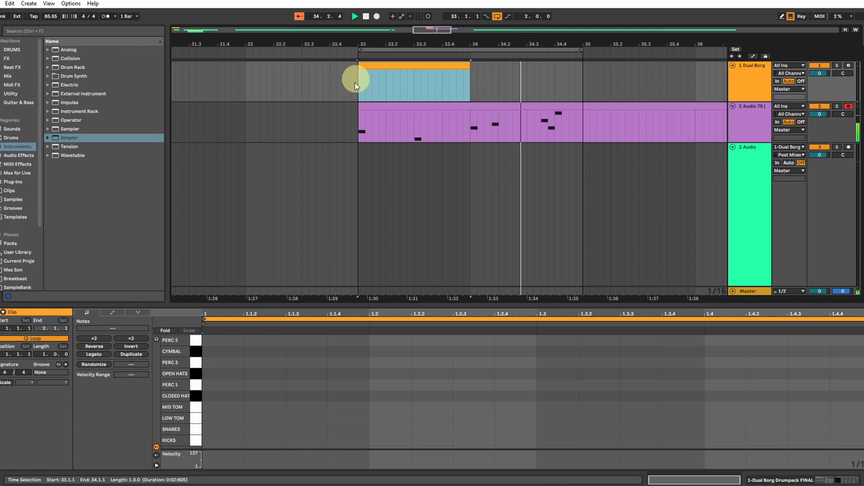
click(217, 422)
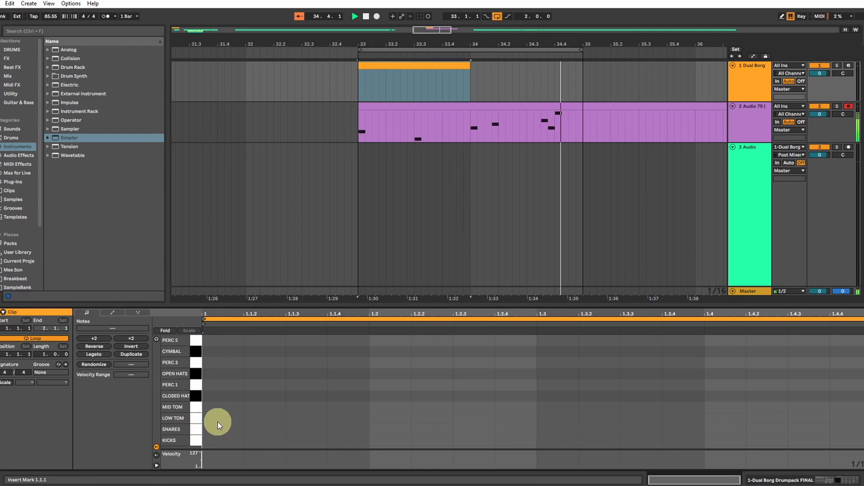
double_click(243, 440)
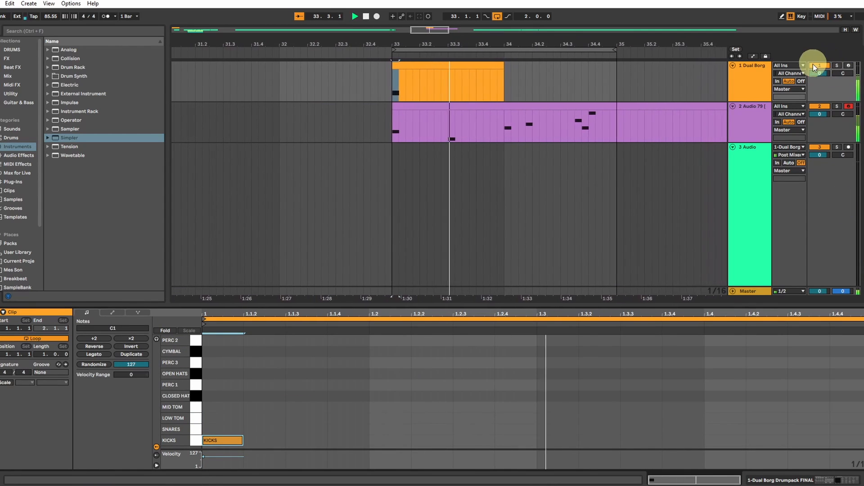
click(754, 75)
click(231, 387)
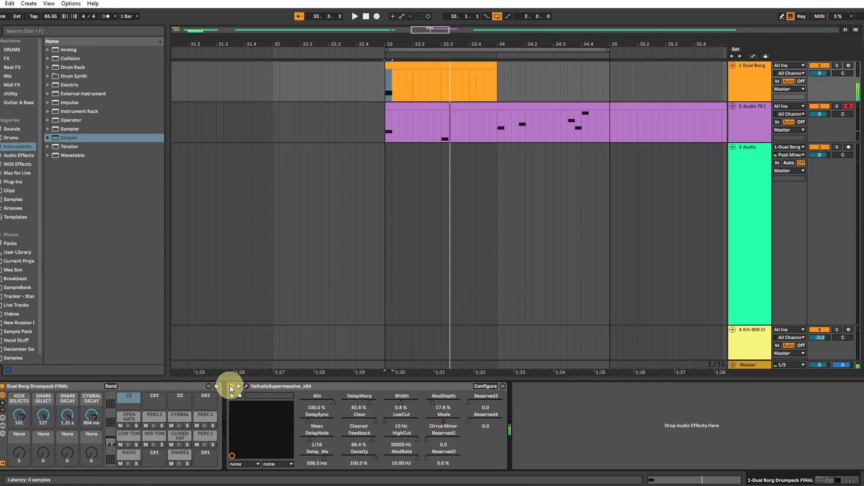
Step: Add a mid tom at 1.2 and a snare at 1.3 to the Dual Borg clip, and duplicate it to bar 34
click(404, 68)
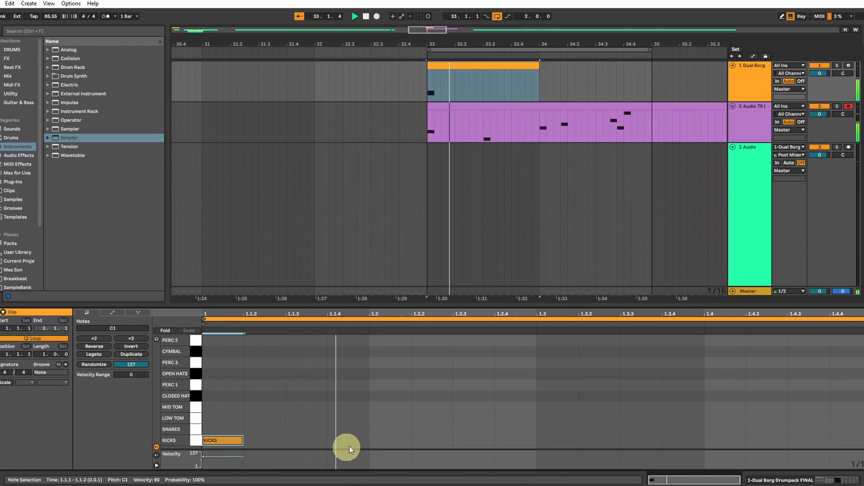
double_click(385, 408)
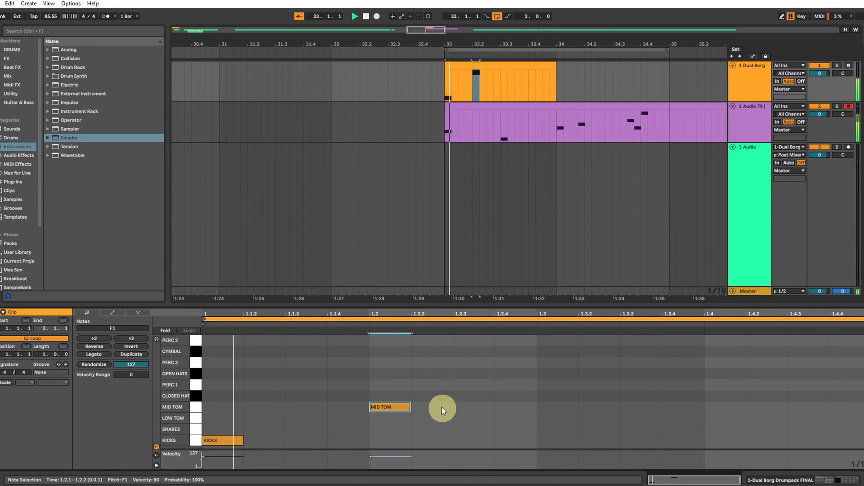
double_click(555, 430)
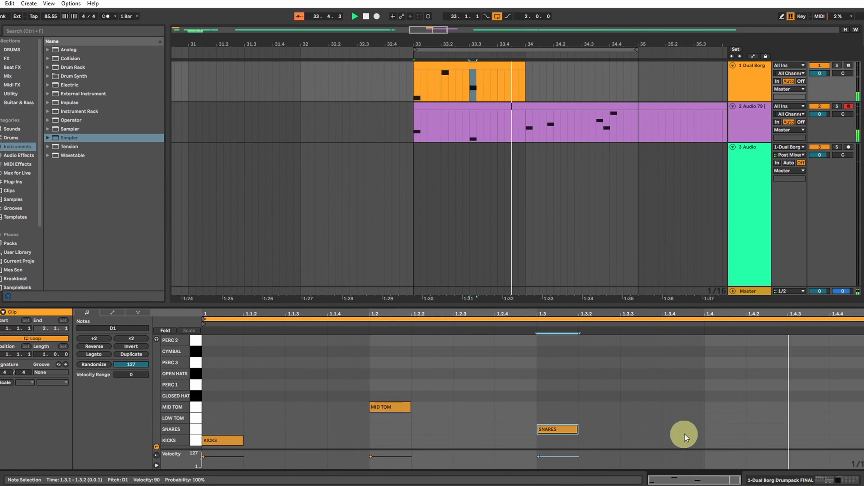
click(464, 68)
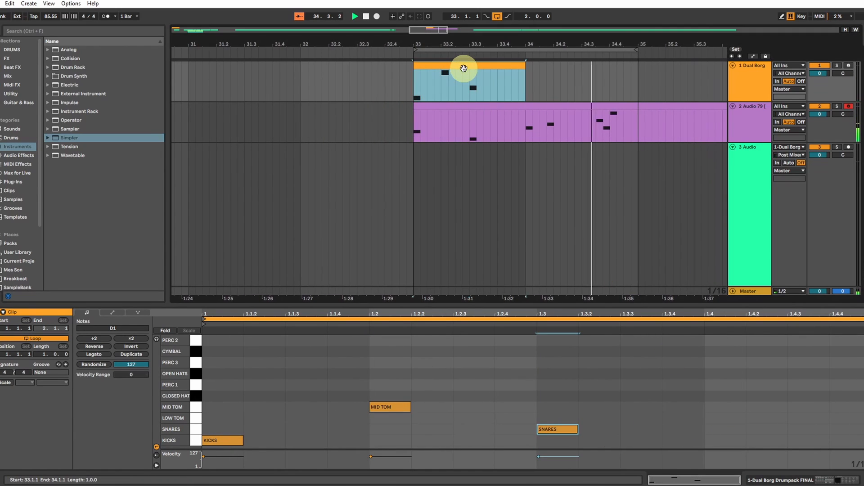
key(ctrl+d)
Step: Copy the recorded 909 clip Audio 9 and move its audio track directly below the Simpler track
scroll(446, 180, down, 3)
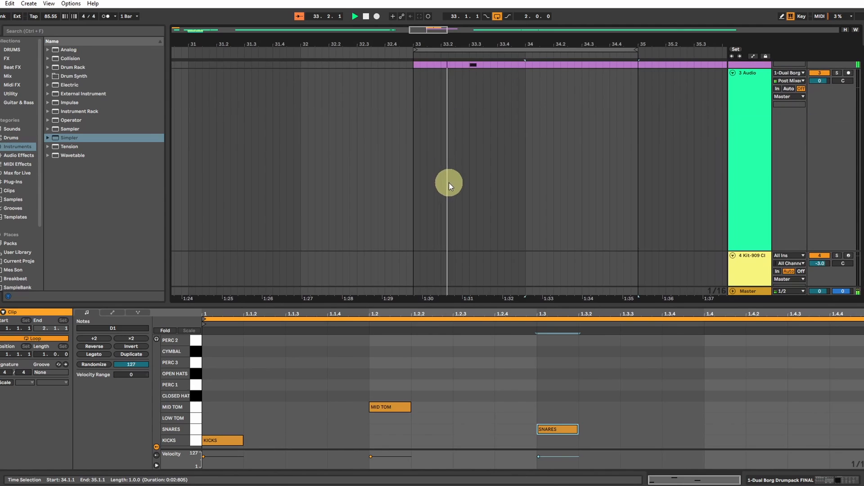
drag(431, 30, 297, 20)
scroll(293, 203, down, 2)
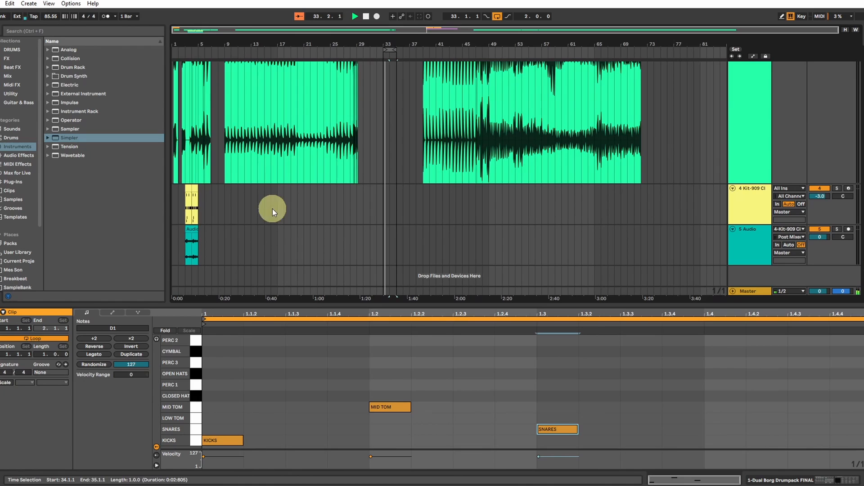
click(189, 237)
click(750, 225)
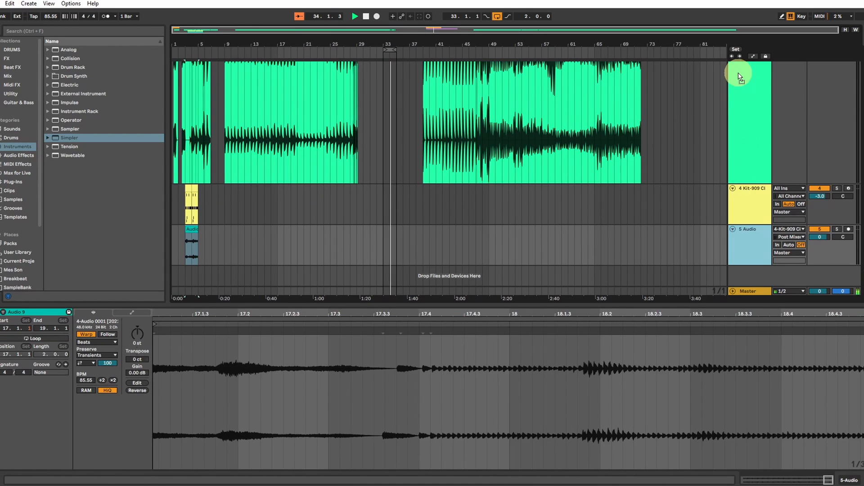
scroll(746, 104, up, 3)
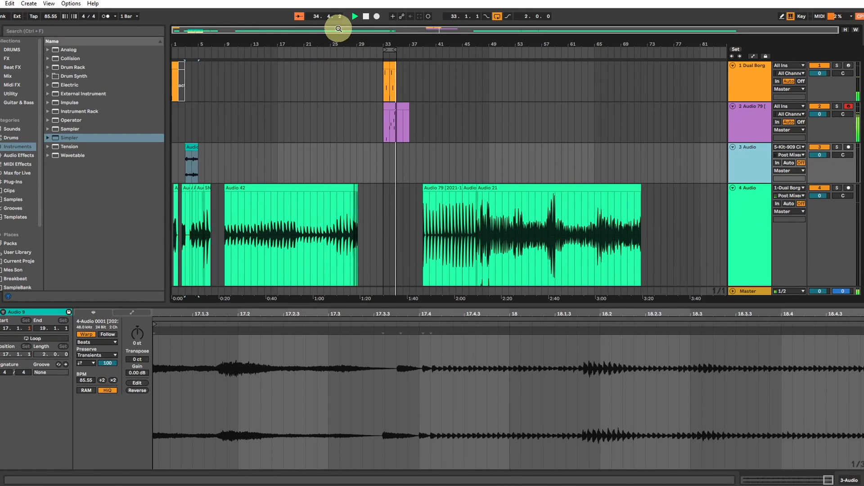
Step: Paste the Audio 9 clip at bar 34 on the 909 audio track
drag(338, 23, 424, 32)
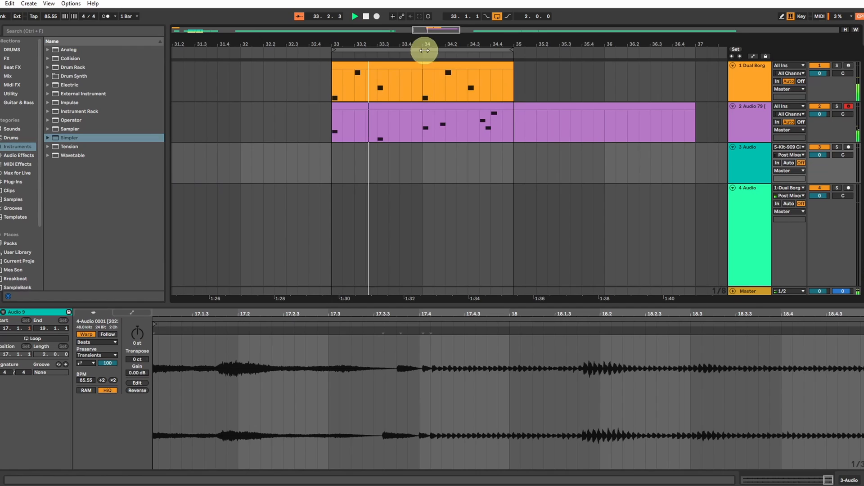
click(425, 170)
key(ctrl+v)
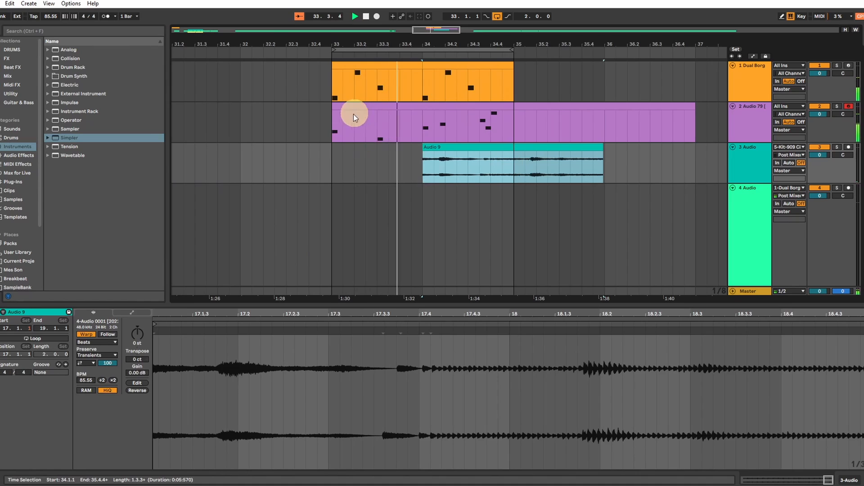
Step: Move the Kit-909 track directly above its audio track and show its device chain
scroll(671, 189, down, 5)
drag(757, 234, 747, 119)
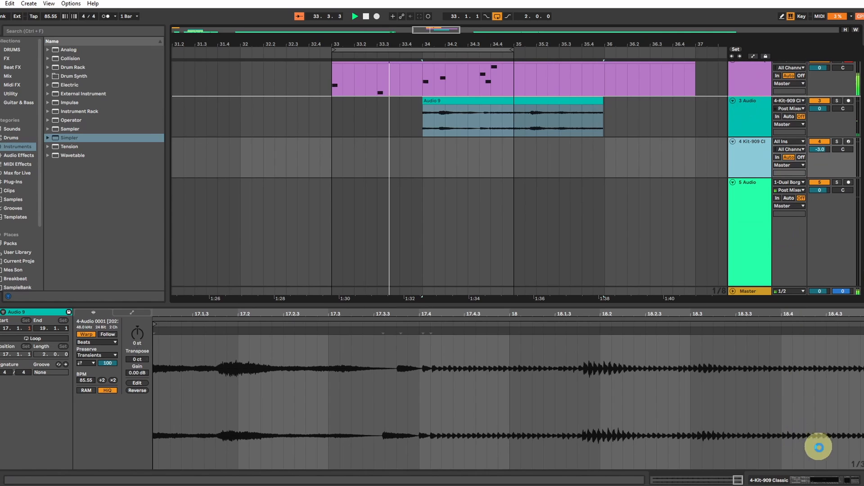
click(820, 480)
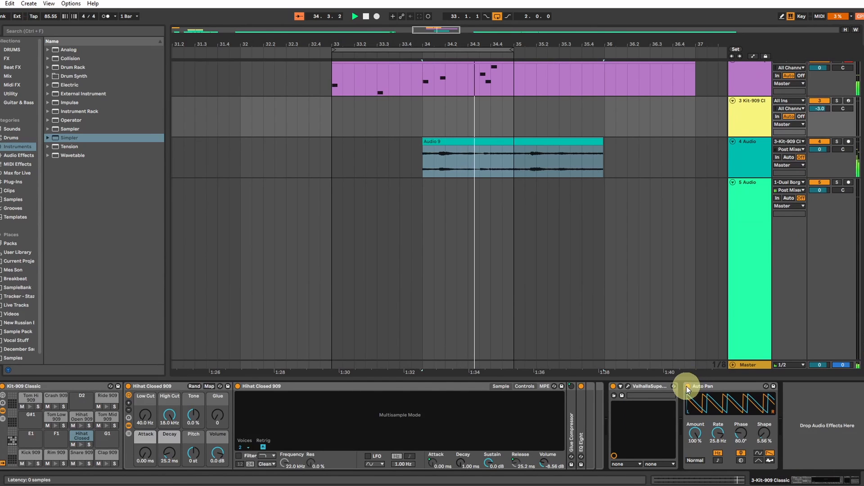
Step: Create a one-bar MIDI clip at bar 33 on the Kit-909 track and place an open hi-hat on every beat
drag(331, 121, 425, 126)
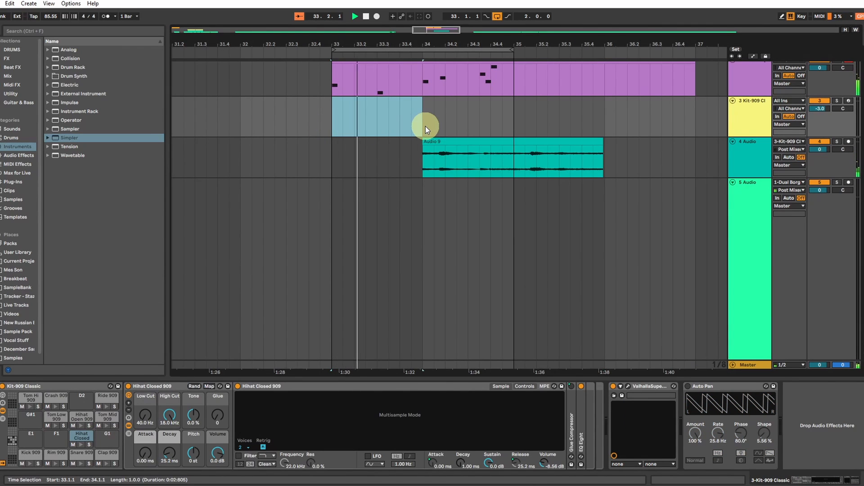
key(ctrl+shift+m)
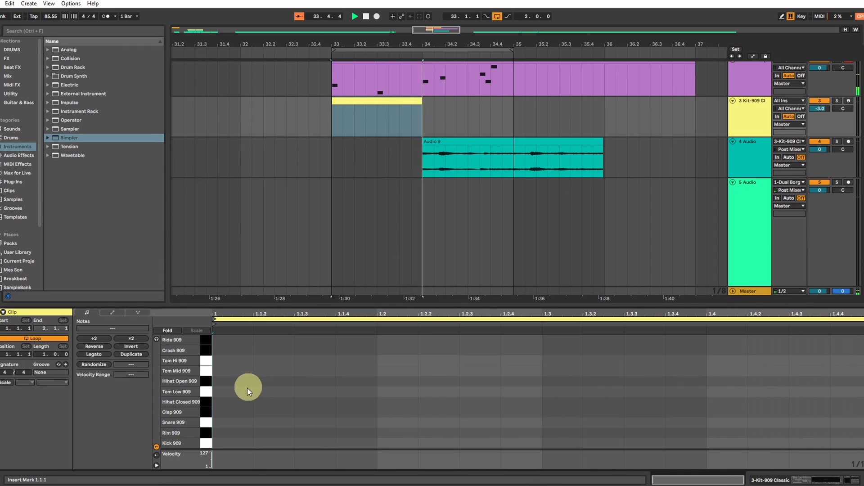
click(224, 383)
drag(226, 367, 367, 423)
key(ctrl+d)
key(ctrl+d)
key(ctrl+d)
Step: Lower the velocities of the open hi-hats on beats 1.2 and 1.4 to about 48
click(400, 458)
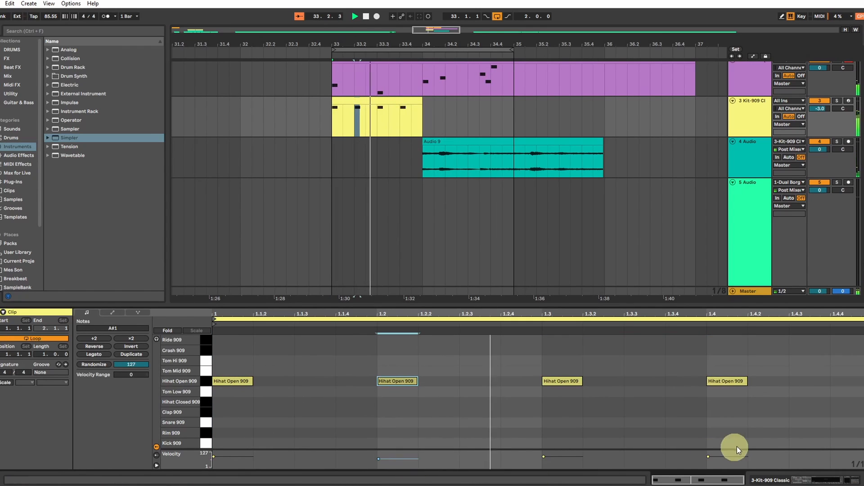
drag(726, 457, 723, 461)
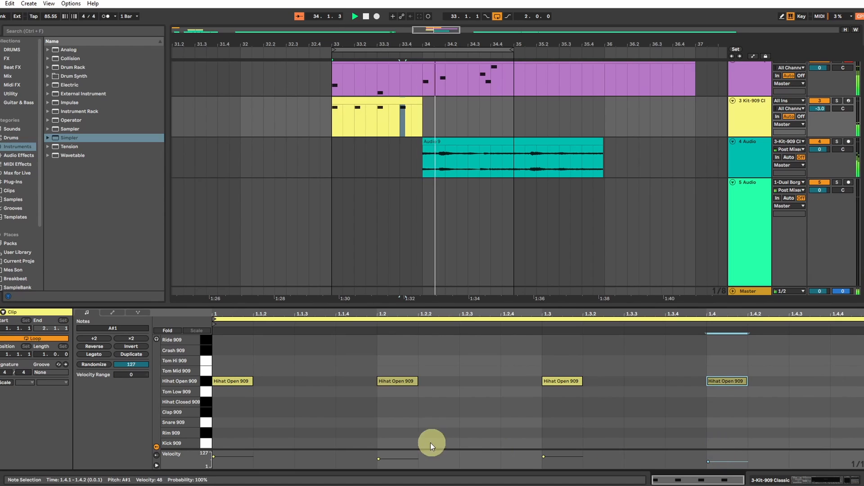
drag(398, 460, 398, 463)
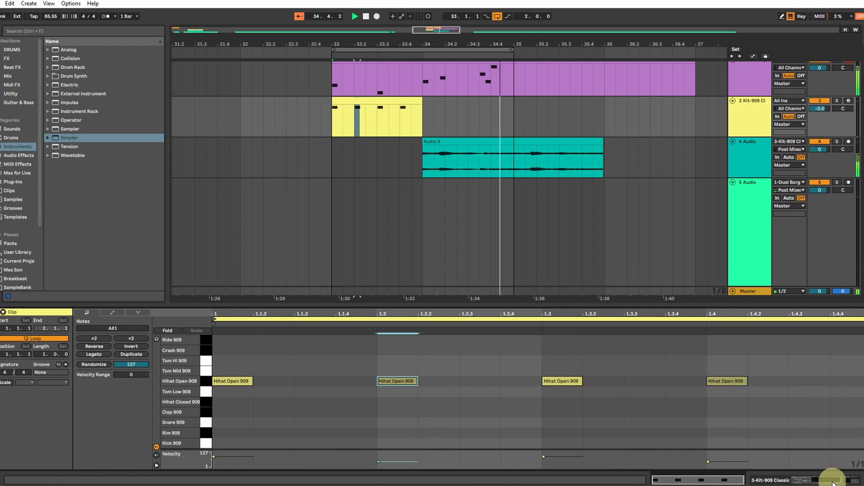
Step: Add a low tom at 1.1.3, a softer snare at 1.4.3 and a snare at 1.4.4 to the bar 34 Dual Borg clip
scroll(413, 88, up, 2)
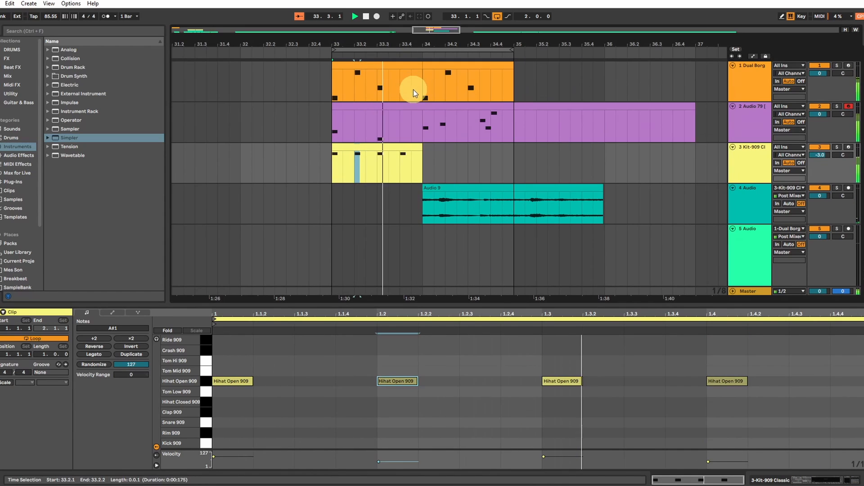
click(459, 63)
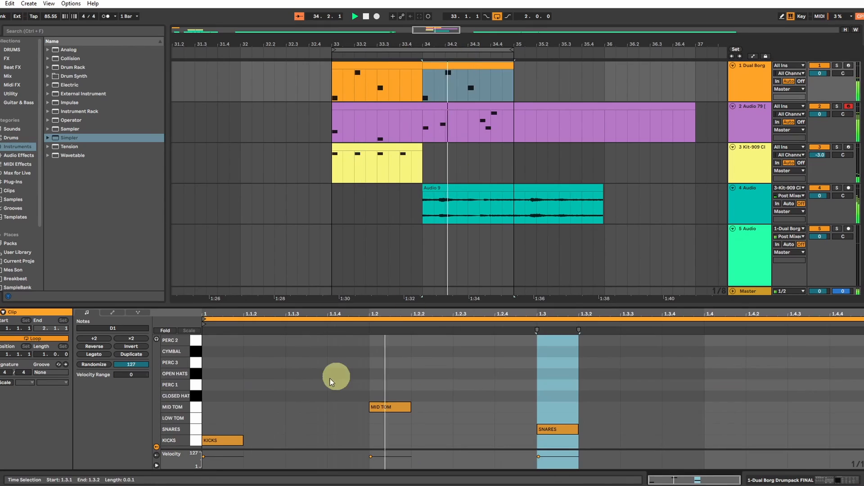
double_click(309, 421)
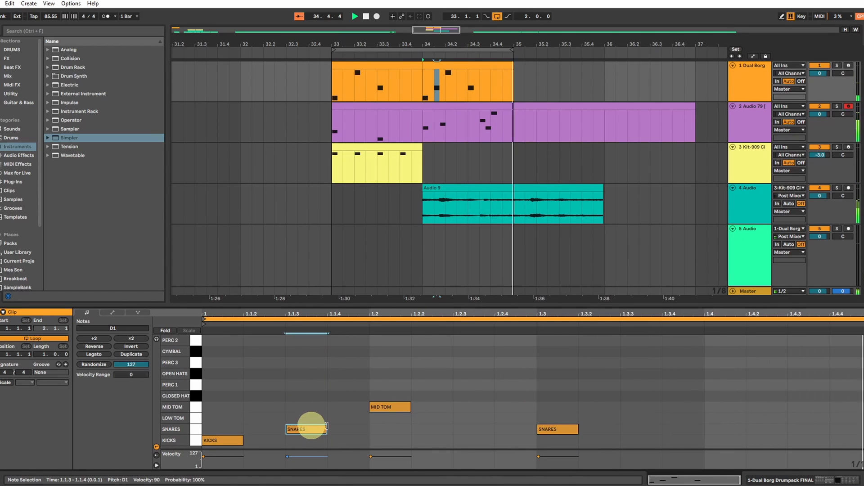
double_click(804, 429)
drag(790, 456, 845, 457)
double_click(844, 429)
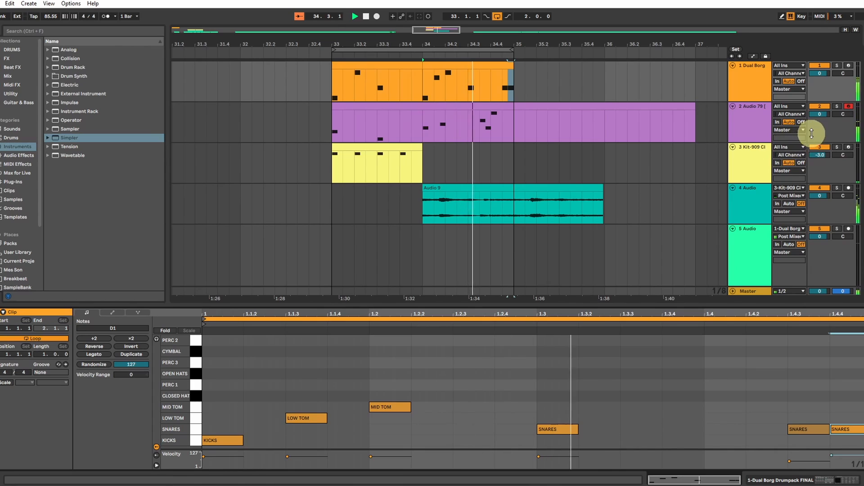
Step: Set the track volumes to -1.0 dB for the Audio 79 Simpler, -3.1 dB for Kit-909 and -1.8 dB for the 909 audio
drag(823, 114, 823, 116)
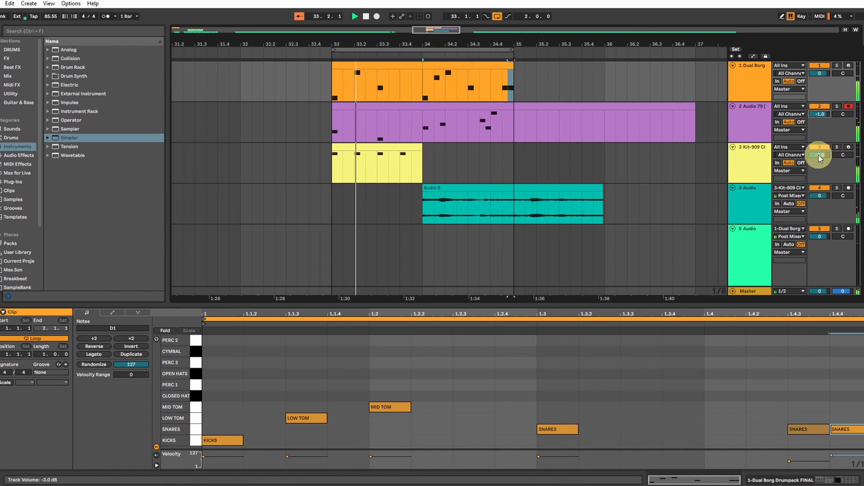
drag(819, 158, 818, 195)
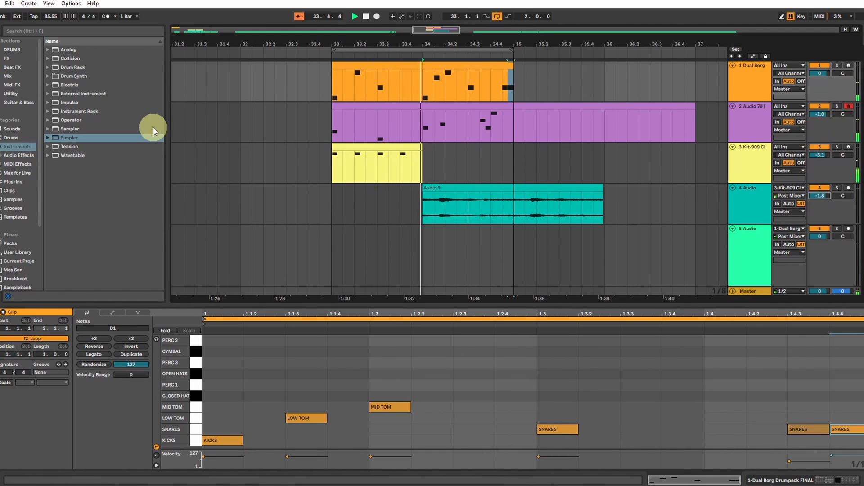
Step: Duplicate bars 33 and 34 of the four beat tracks and extend the arrangement loop to four bars
drag(332, 85, 516, 204)
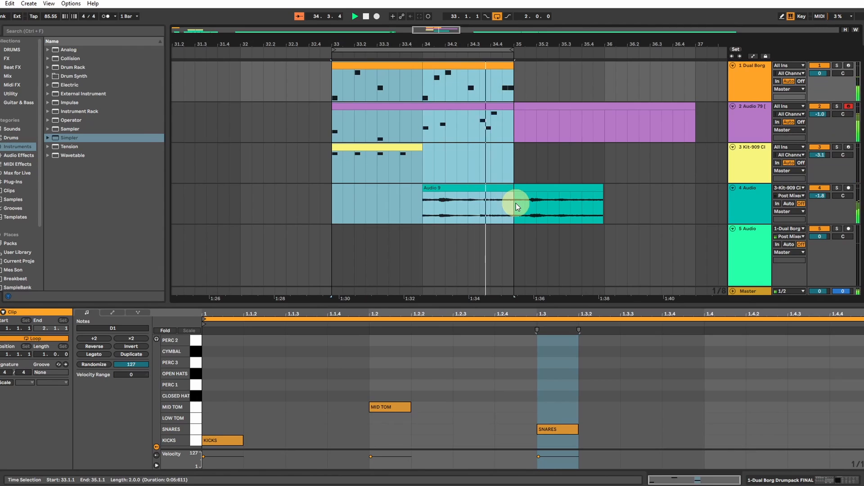
key(ctrl+d)
drag(512, 49, 694, 40)
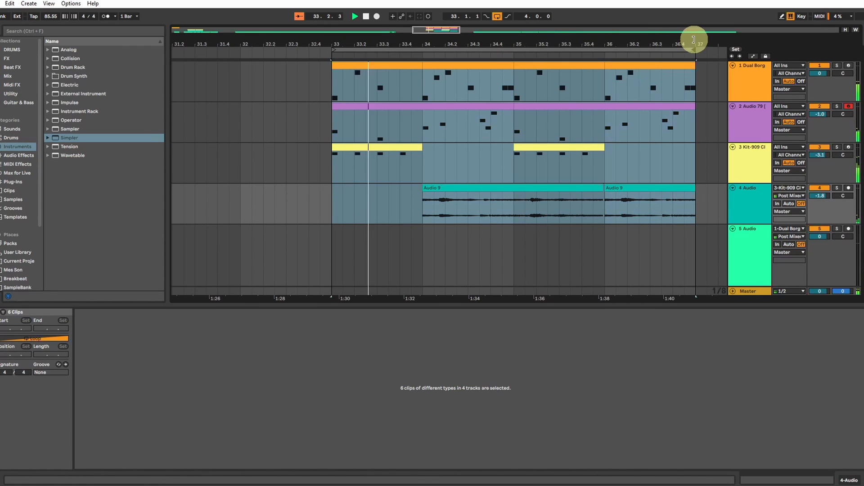
Step: Delete the bar 35 section of Audio 9 on the 909 audio track
drag(514, 198, 603, 193)
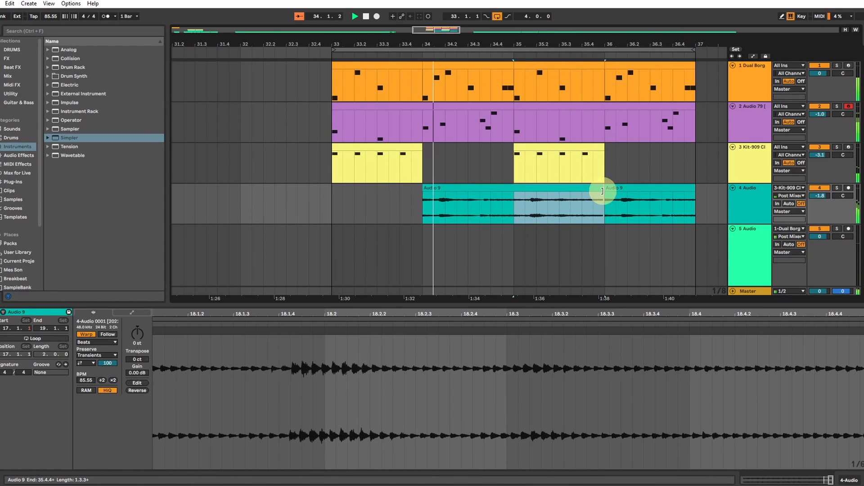
key(Delete)
Step: Turn off warping for the Audio 9 clip at bar 36 and move its sample start back to 0:41.321
click(621, 187)
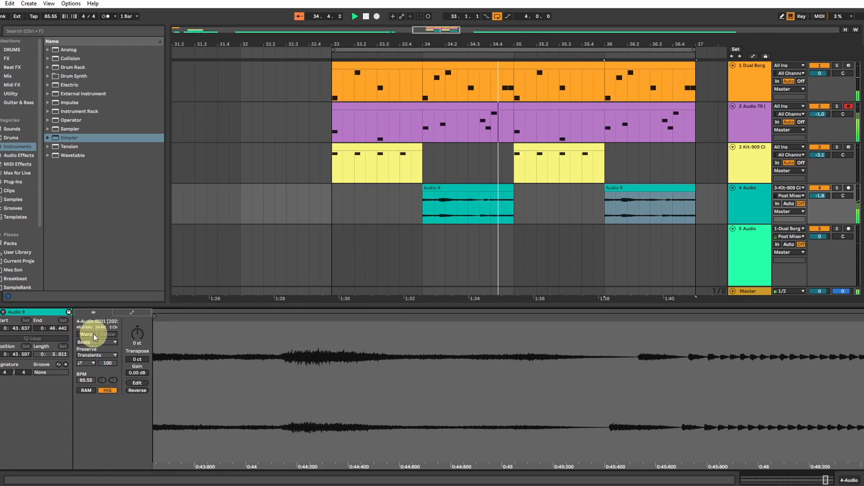
click(93, 334)
drag(726, 309, 727, 315)
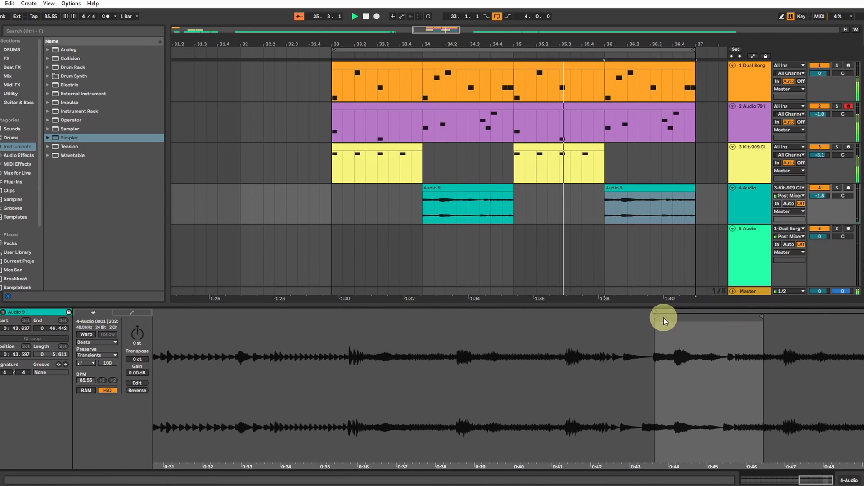
drag(654, 315, 565, 315)
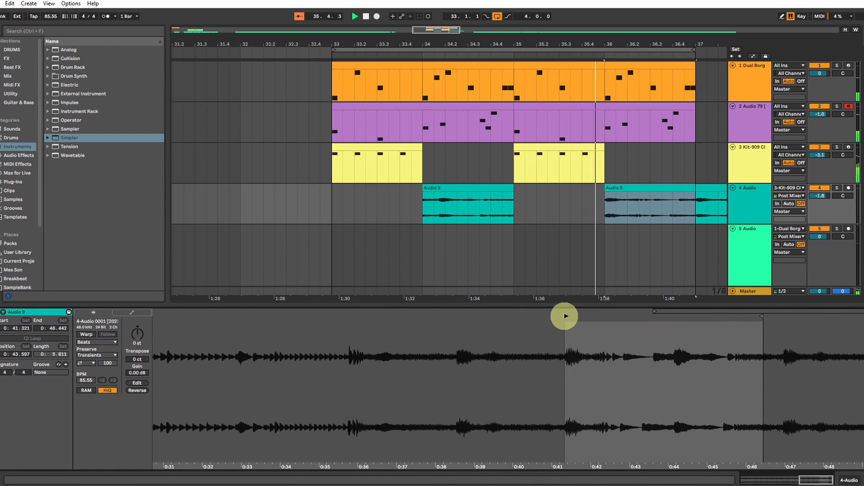
Step: Split the bar 36 Audio 9 clip at bar 37 and delete the excess after the loop end
click(694, 211)
key(ctrl+e)
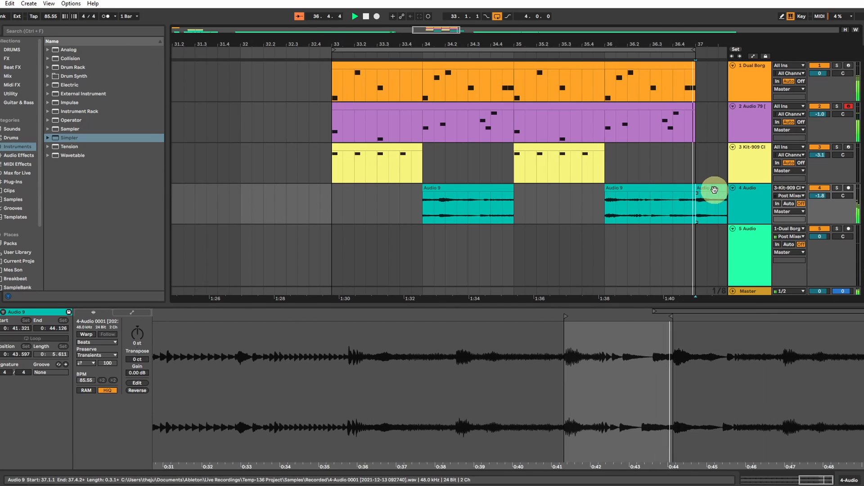
click(714, 189)
key(Delete)
Step: Move all four open hi-hats in the bar 35 Kit-909 clip to Hihat Closed 909
click(566, 151)
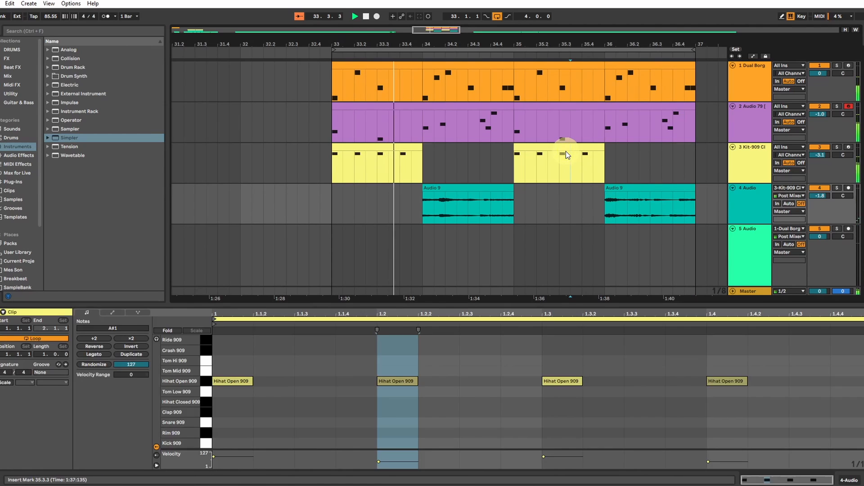
drag(220, 364, 779, 424)
drag(720, 380, 723, 401)
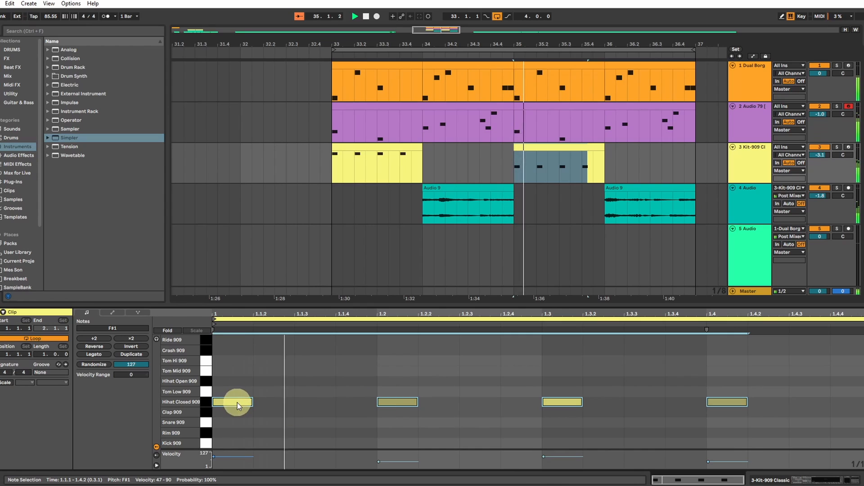
Step: Copy the closed hi-hats onto the remaining sixteenths of each beat, giving each copied set a different velocity level
drag(238, 403, 280, 404)
drag(282, 455, 282, 464)
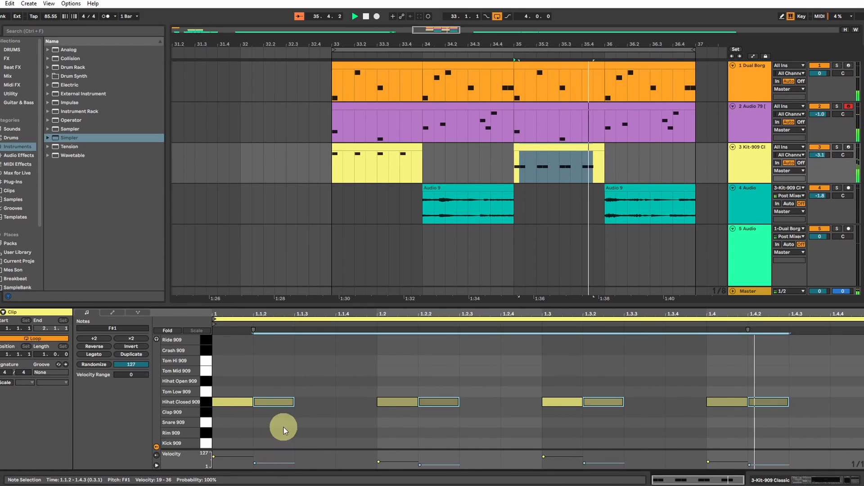
drag(278, 402, 321, 402)
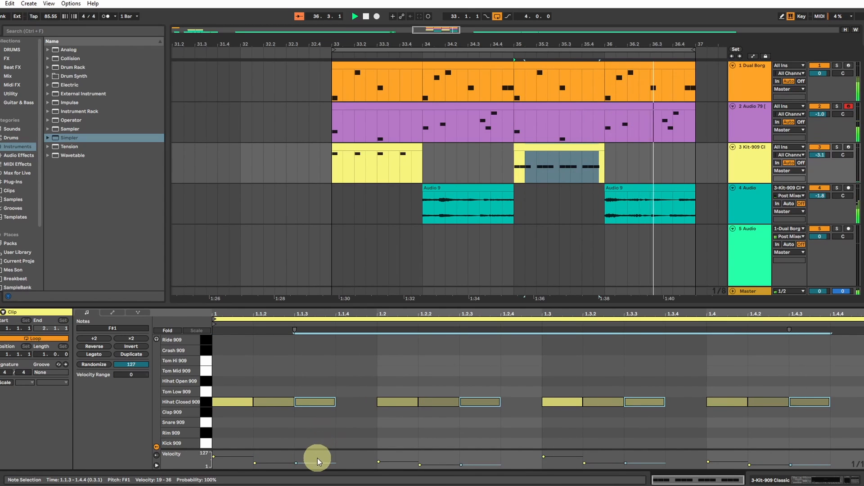
drag(318, 462, 315, 452)
drag(316, 399, 338, 401)
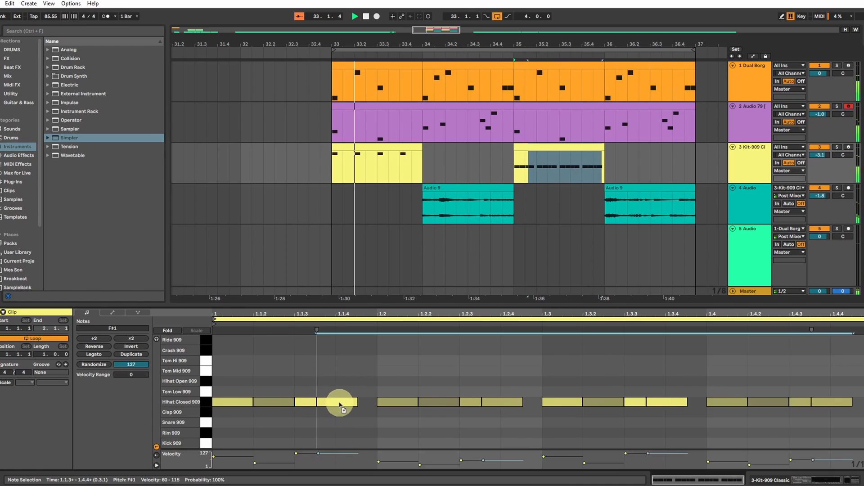
drag(357, 452, 359, 454)
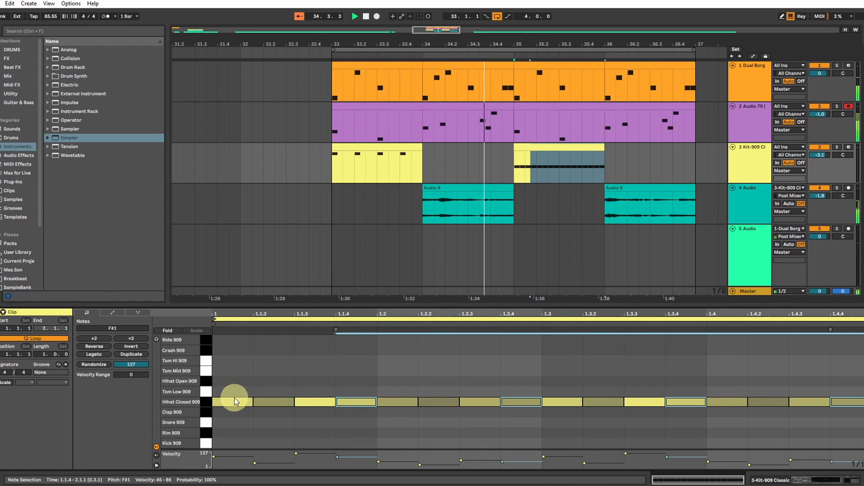
Step: Add a Snare 909 at 1.2 and a Clap 909 at 1.4 to the bar 35 clip, both at velocity 127
double_click(388, 421)
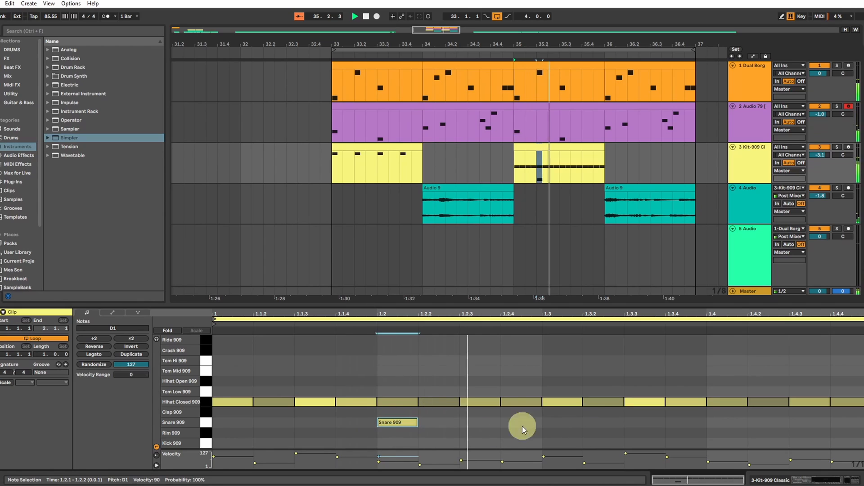
drag(394, 458, 394, 452)
click(717, 424)
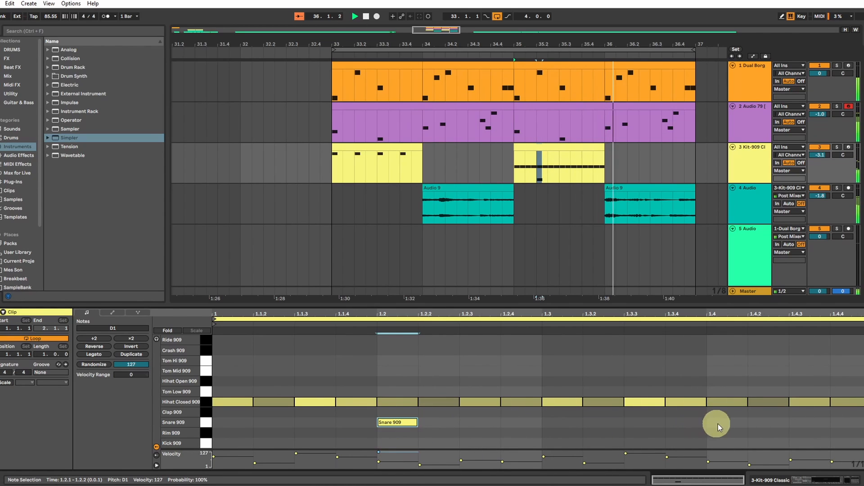
double_click(724, 411)
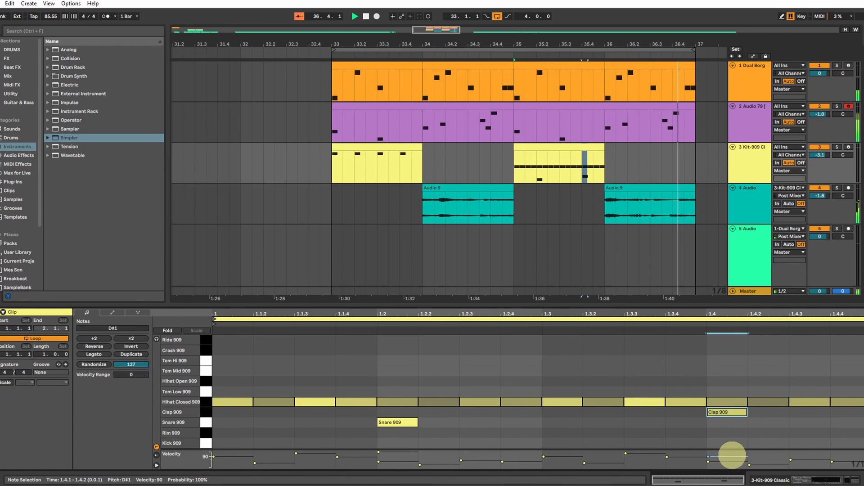
drag(732, 456, 733, 450)
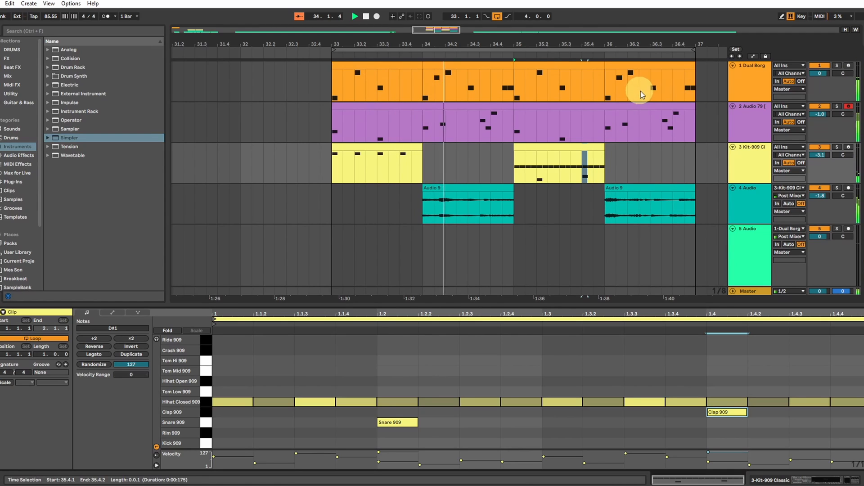
Step: Move the D1 note at 1.3 in the bar 35 Audio 79 clip up to G#1
click(621, 109)
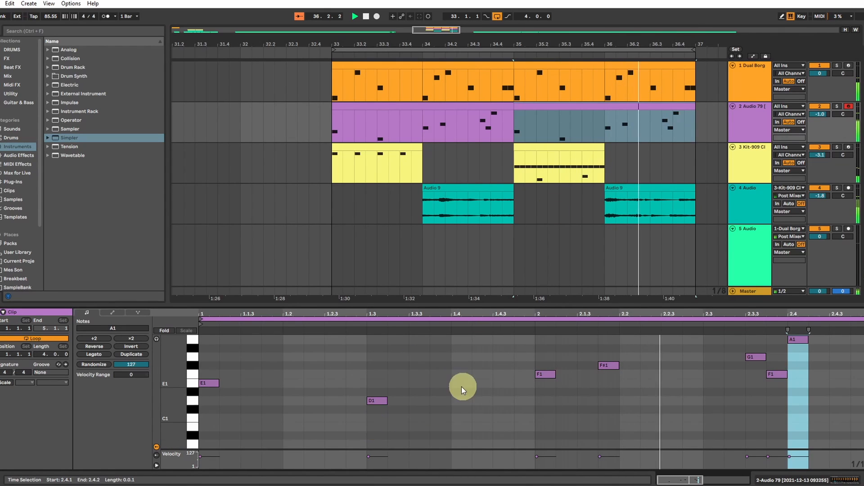
drag(379, 400, 380, 351)
click(526, 275)
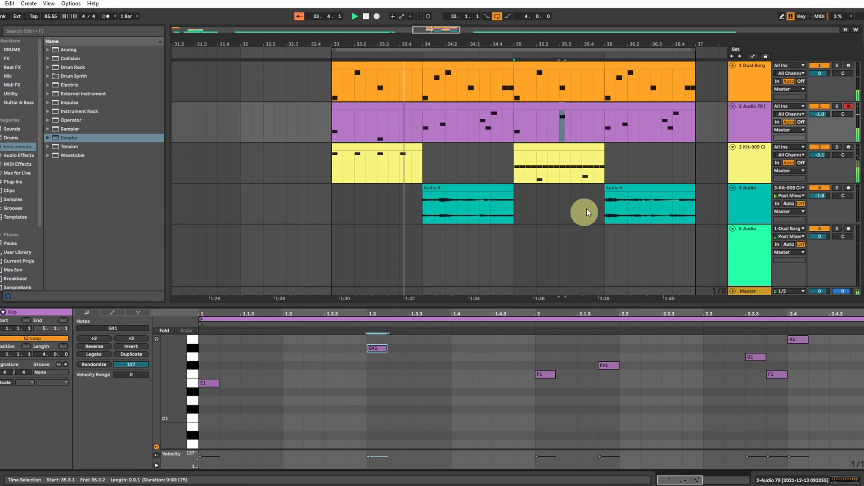
Step: Insert a MIDI track below the Audio 79 track and load an empty Simpler on it
click(740, 122)
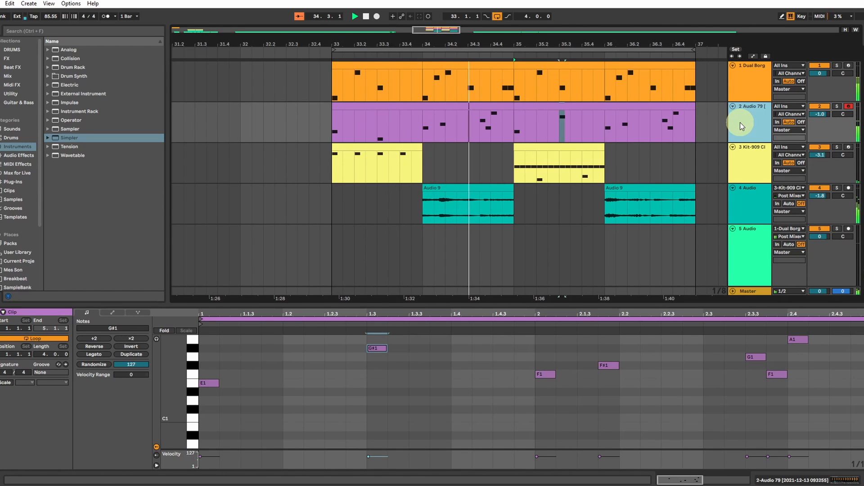
key(ctrl+shift+t)
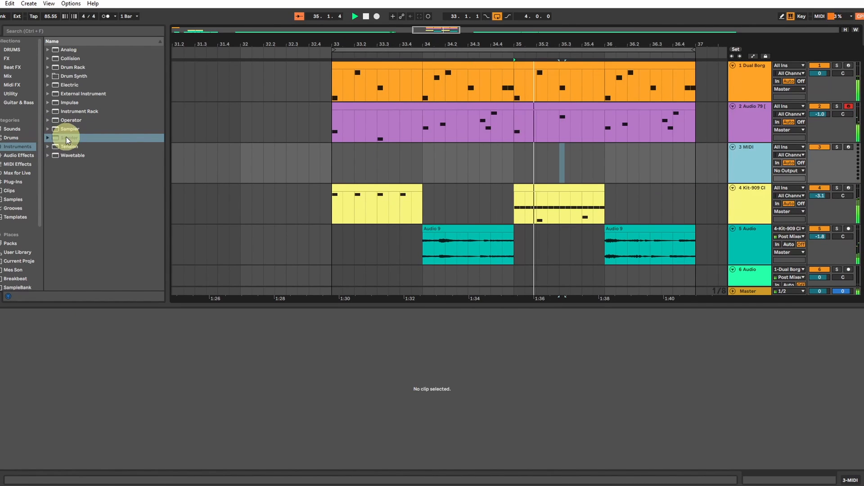
click(68, 139)
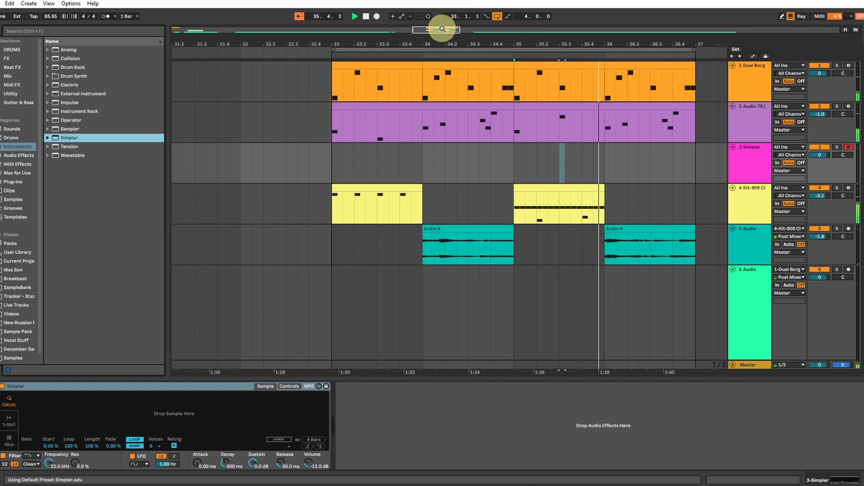
Step: Look through and audition the resampled recordings on the 6 Audio track for a snare source
drag(443, 29, 444, 26)
scroll(616, 251, down, 2)
scroll(615, 249, down, 2)
click(610, 218)
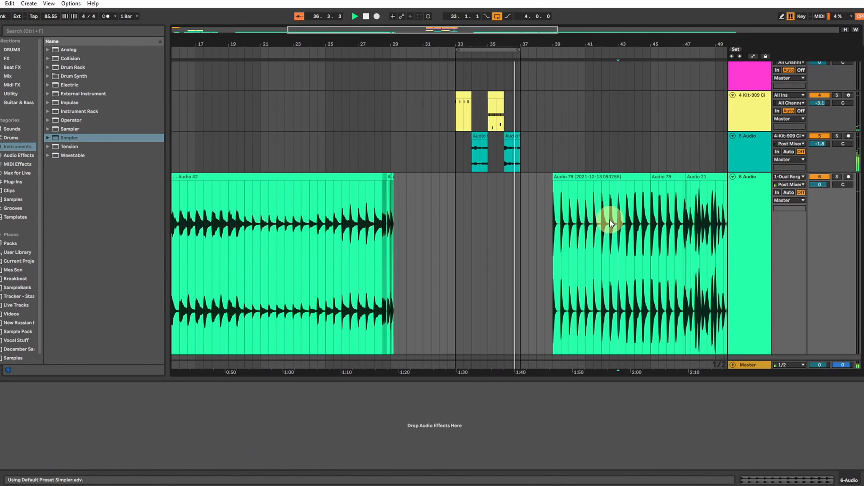
click(617, 226)
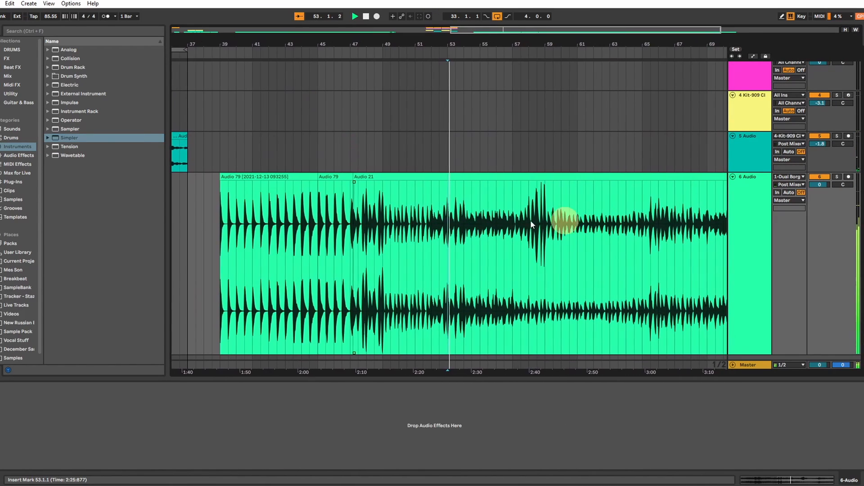
click(322, 177)
drag(611, 29, 409, 39)
click(212, 174)
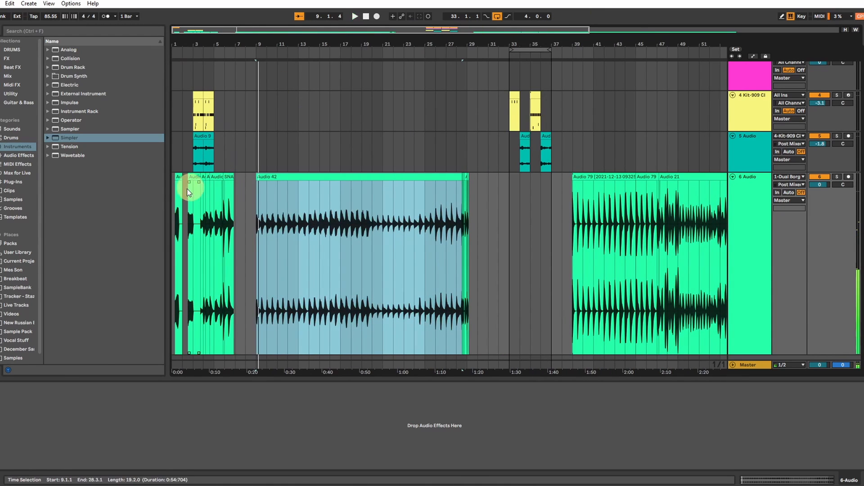
drag(280, 30, 280, 31)
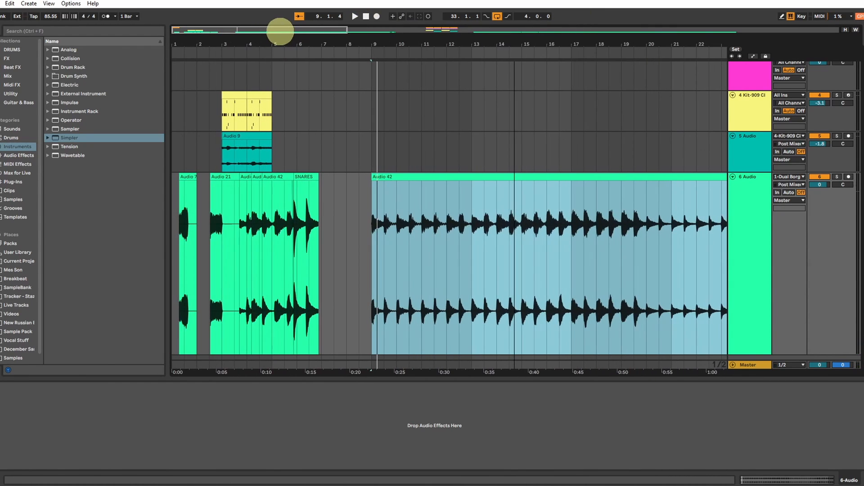
Step: Load the SNARES clip from the 6 Audio track into the empty Simpler as its sample
click(305, 178)
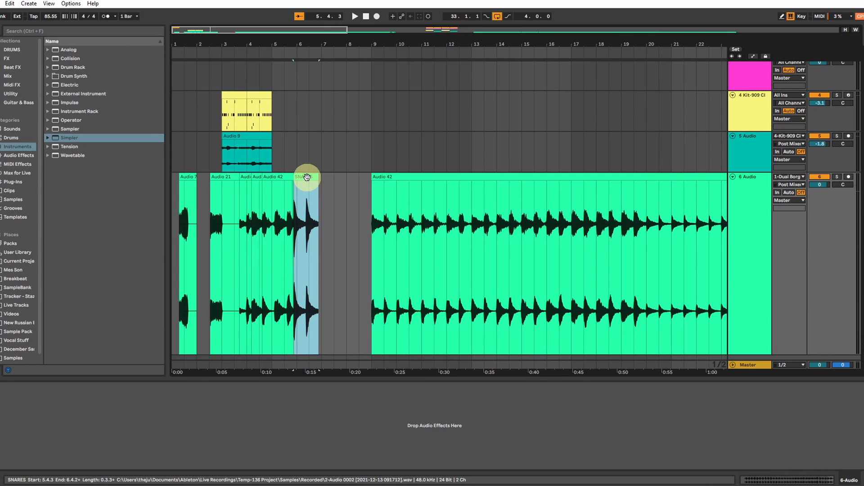
scroll(725, 134, up, 3)
click(753, 131)
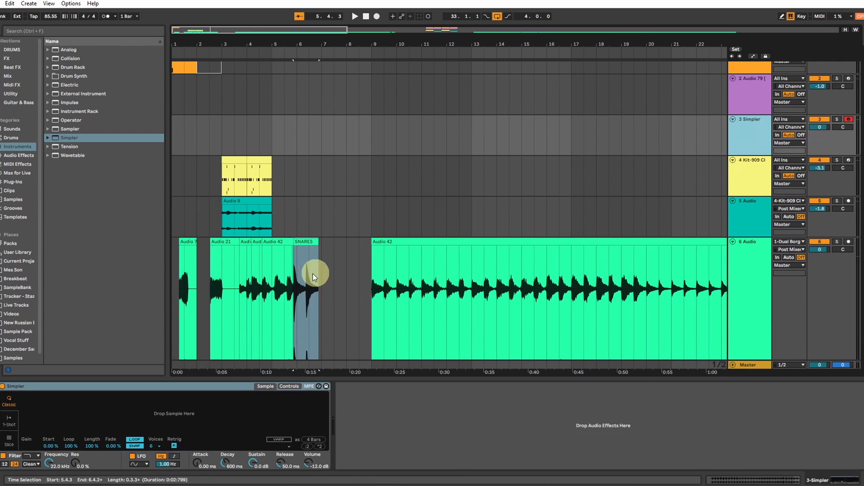
drag(304, 243, 181, 410)
drag(45, 416, 122, 396)
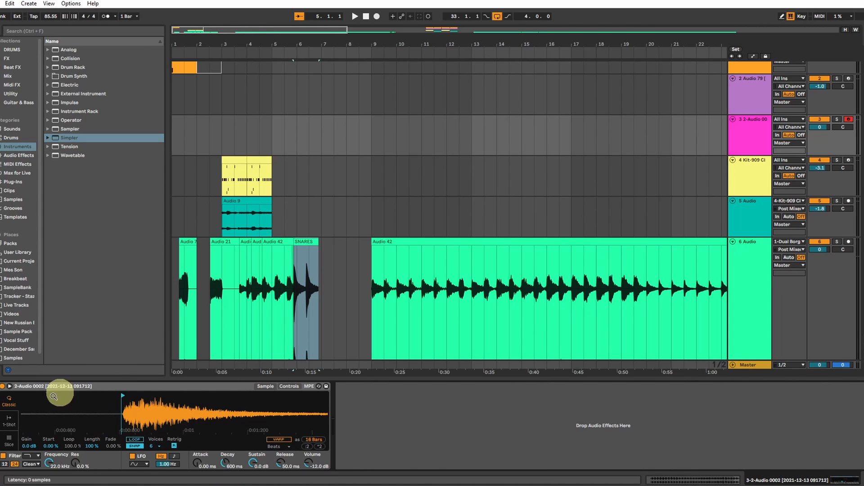
Step: Switch the Simpler to Slice mode and set the transient slicing Sensitivity to 53%
click(9, 441)
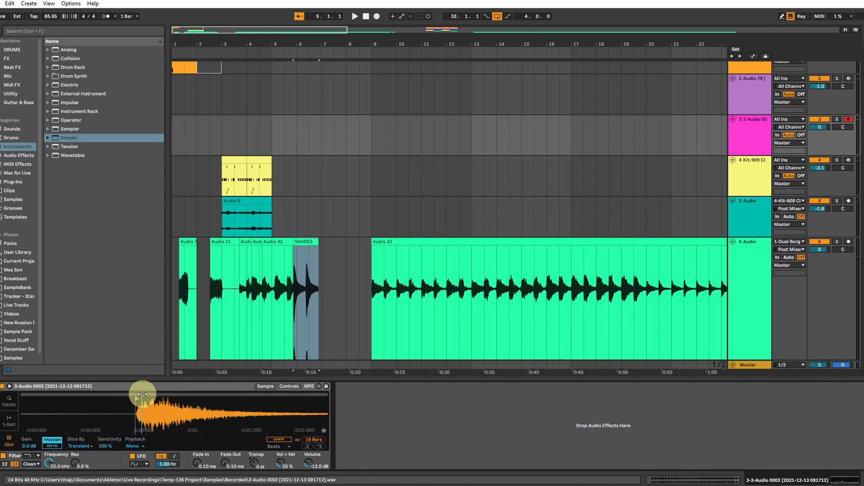
drag(104, 446, 101, 451)
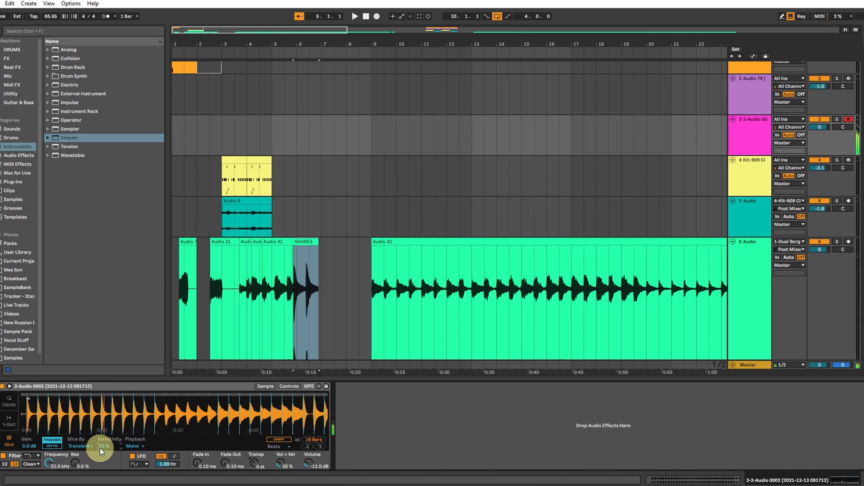
Step: Inspect the late slices in the Simpler waveform and move a misplaced slice marker onto the start of its snare hit
click(371, 280)
scroll(633, 130, up, 1)
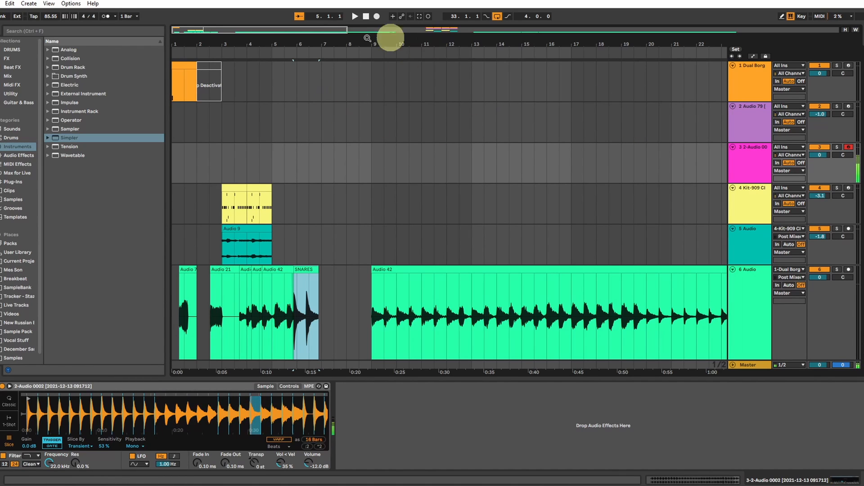
drag(319, 30, 372, 30)
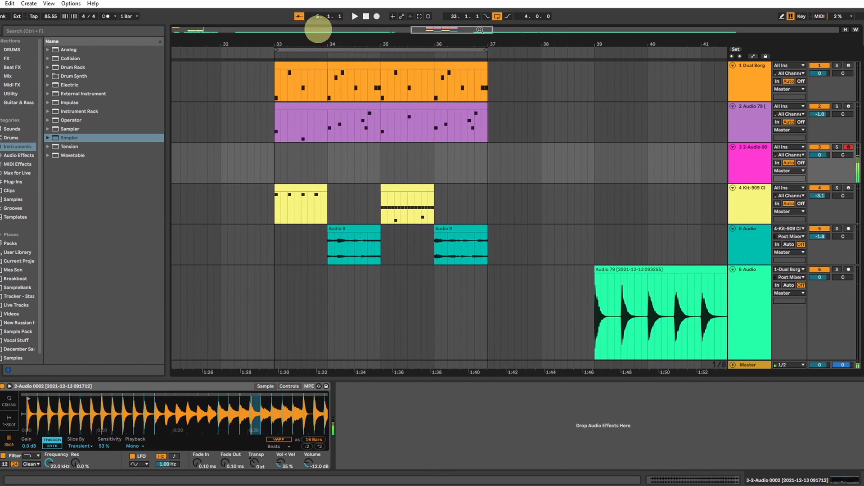
click(515, 238)
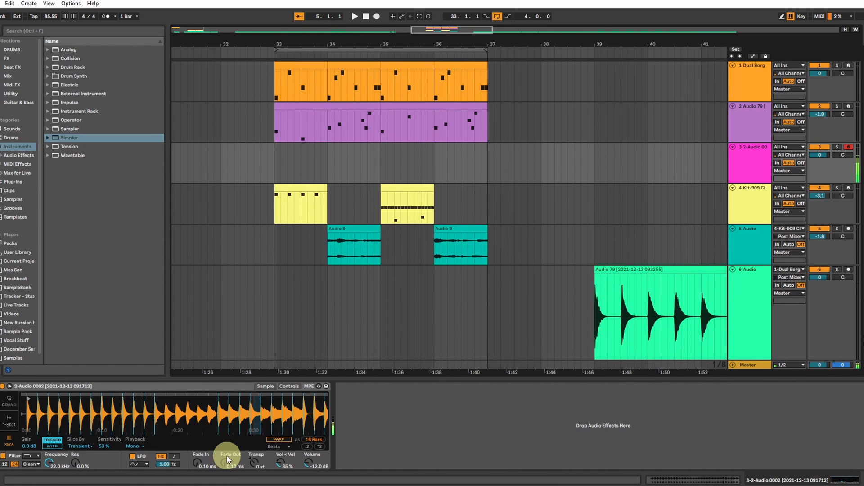
scroll(266, 410, up, 2)
scroll(266, 410, up, 5)
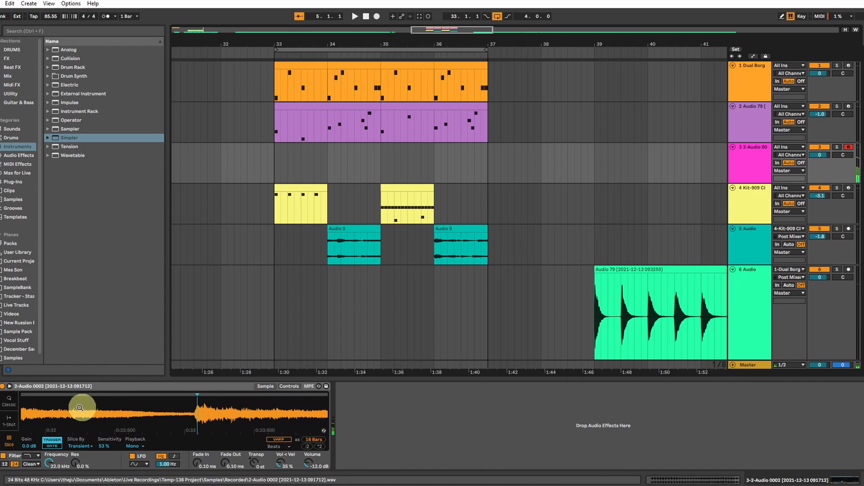
drag(200, 422, 81, 409)
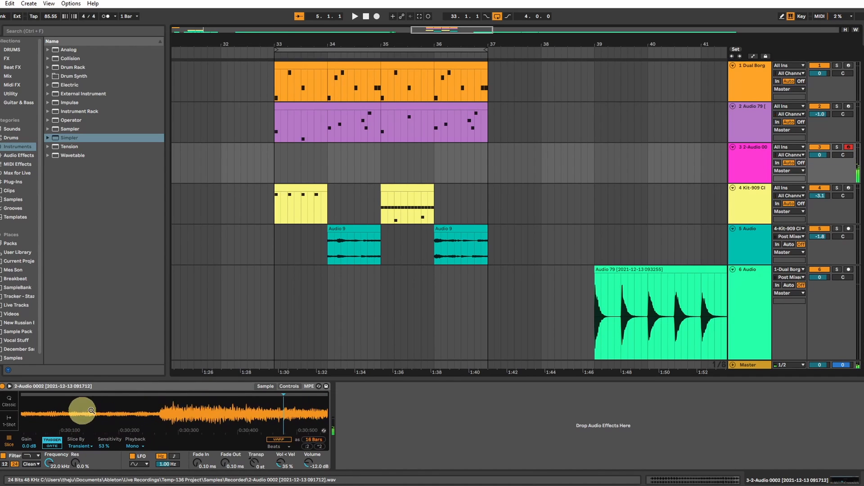
drag(284, 395, 134, 394)
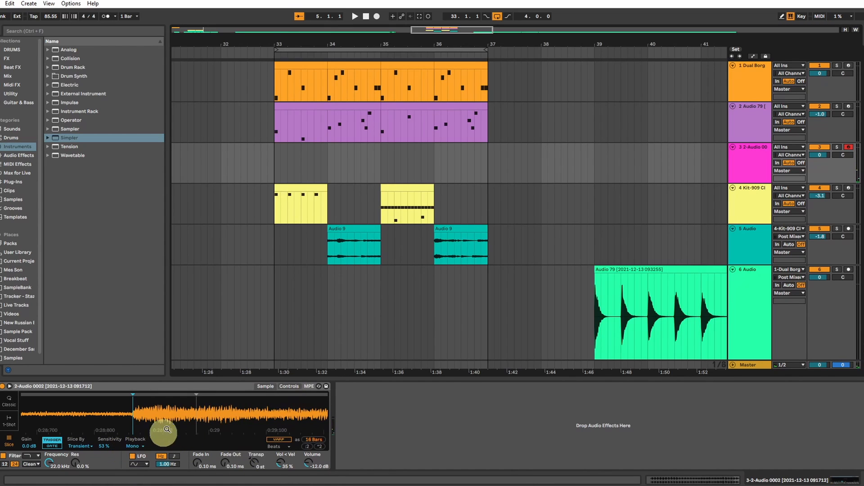
Step: Enable Simpler's Pitch Envelope with an Amount of +18 st, Decay of 120 ms and Sustain of -1.9%
click(280, 386)
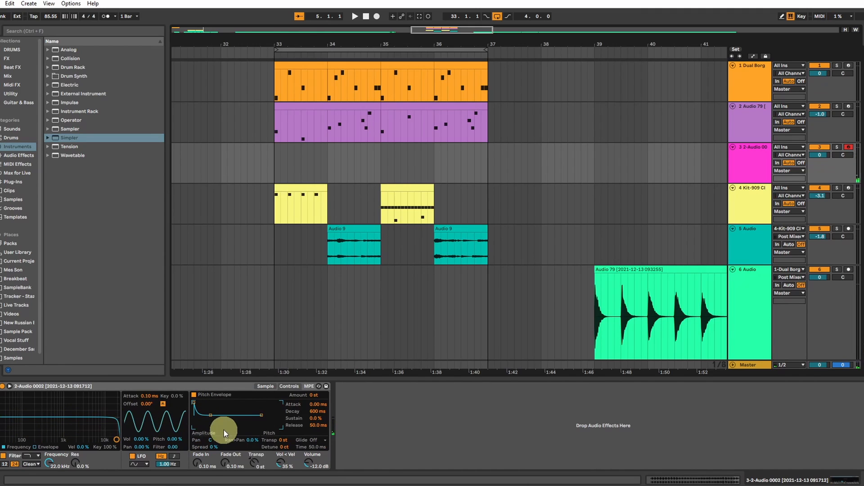
click(193, 395)
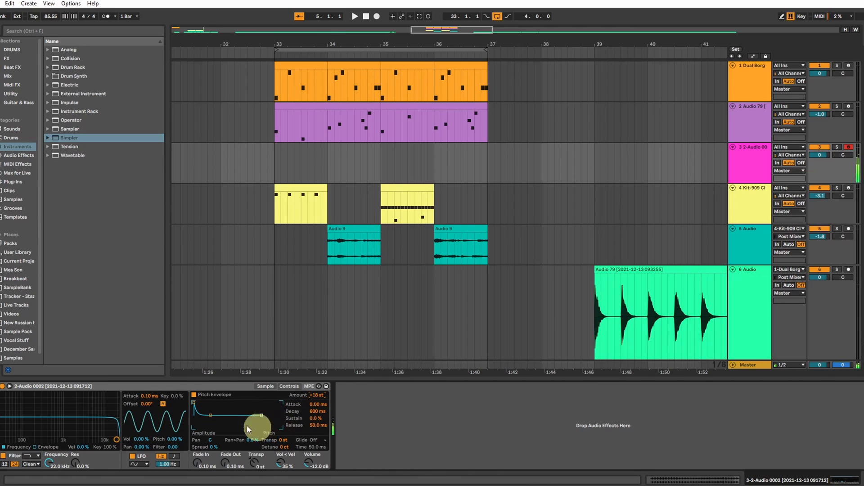
drag(210, 414, 203, 415)
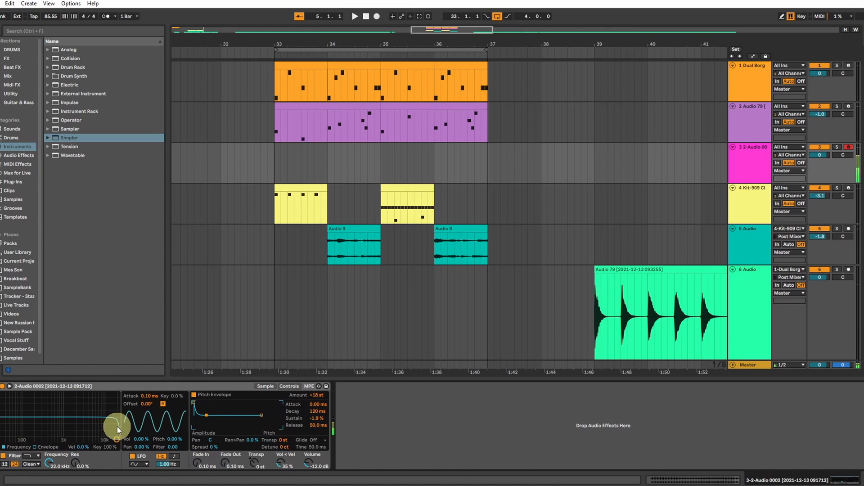
Step: Set Simpler's filter to 2.29 kHz with 44% resonance, and modulate it with the LFO at 19.7 and 0.70 Hz
drag(117, 427, 78, 427)
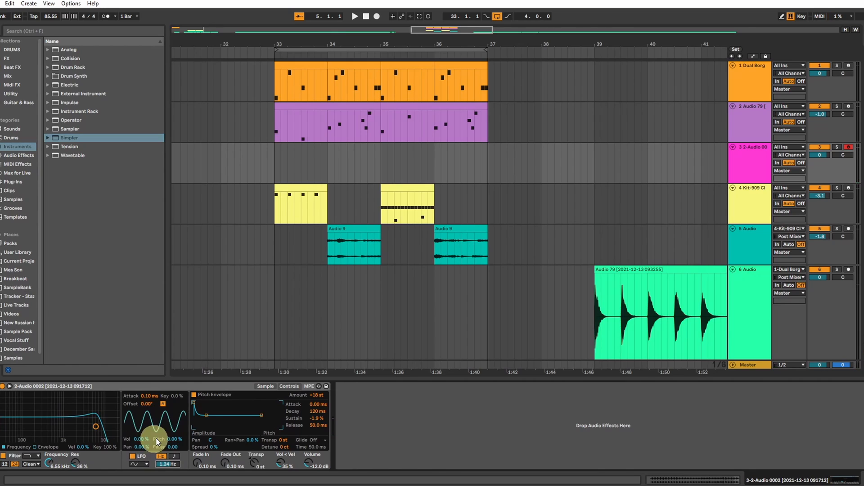
drag(169, 445, 168, 435)
drag(167, 466, 167, 470)
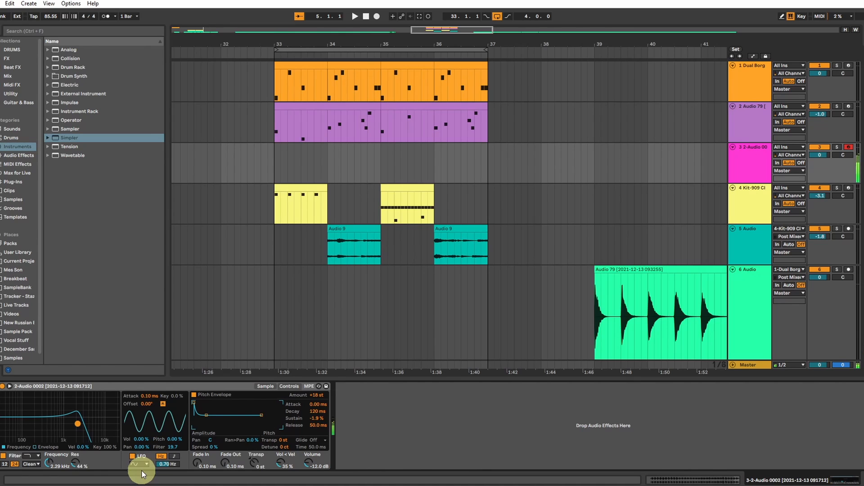
Step: Return to the four-bar loop at bar 33 and play it back
key(space)
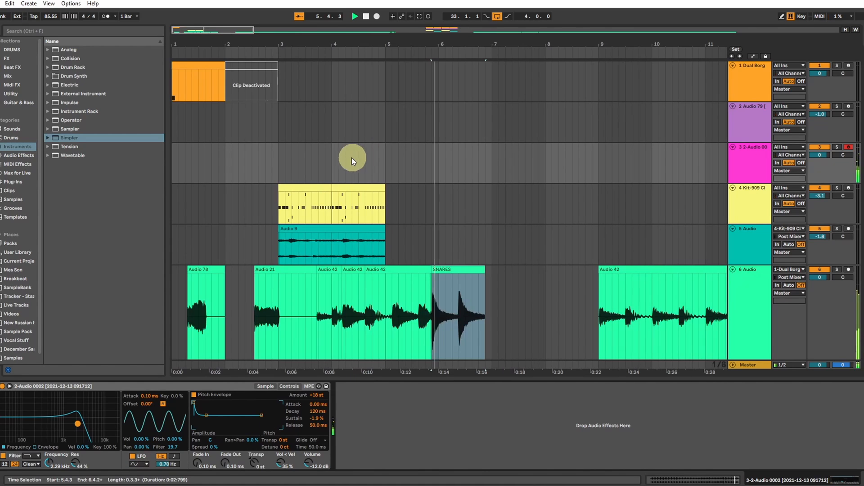
mouse_move(221, 31)
mouse_down()
mouse_move(204, 24)
mouse_move(210, 31)
mouse_up()
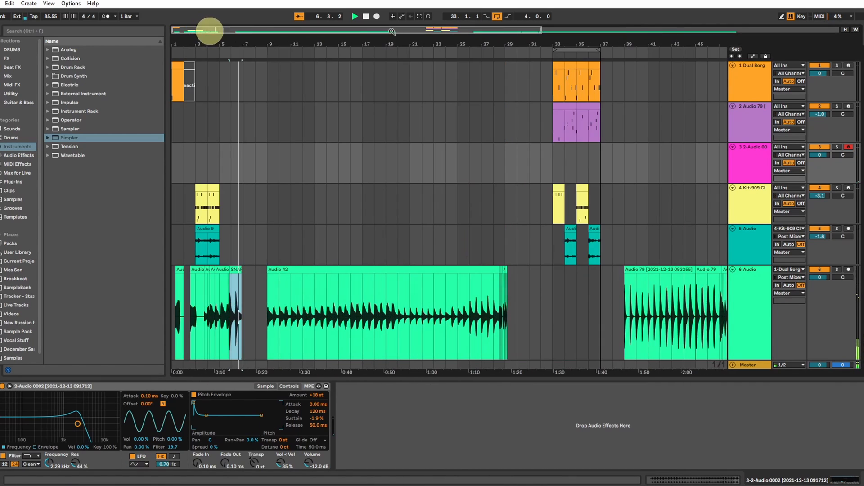
key(space)
click(552, 157)
key(space)
mouse_move(488, 41)
mouse_down()
mouse_move(482, 24)
mouse_move(399, 29)
mouse_move(420, 167)
mouse_up()
key(space)
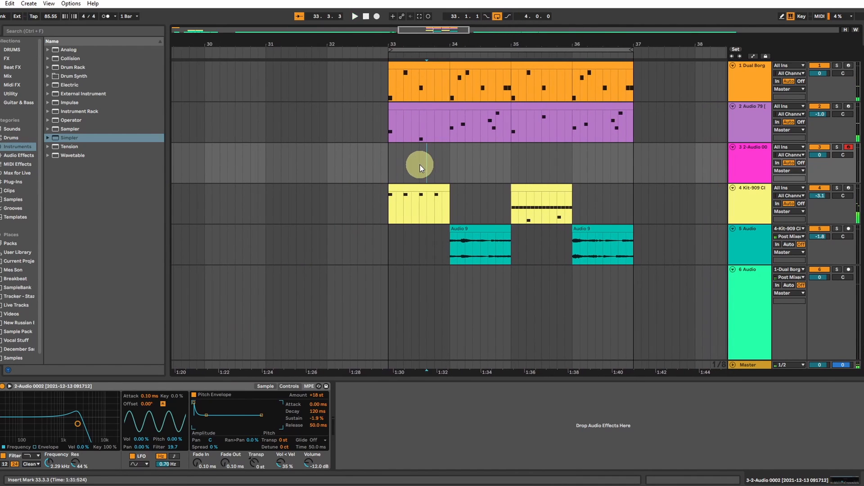
Step: Create a two-beat MIDI clip at 33.3 on the snare Simpler track with an E2 note at its start
key(ctrl+shift+m)
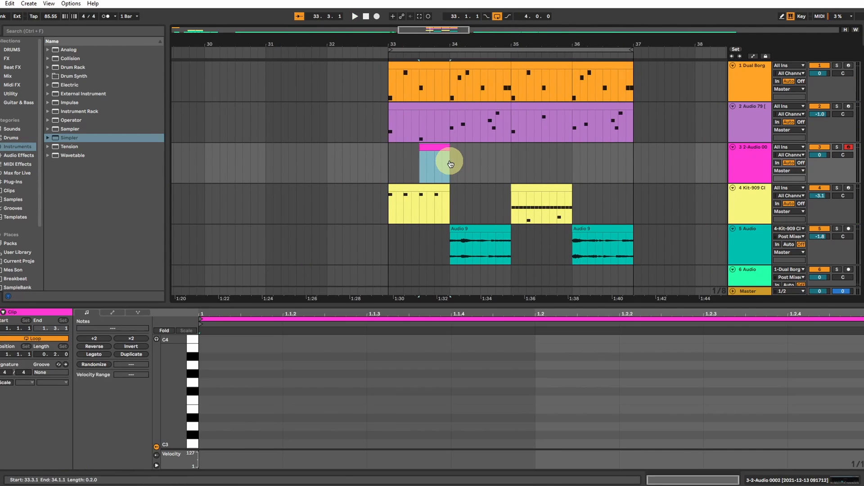
click(254, 407)
scroll(254, 407, down, 5)
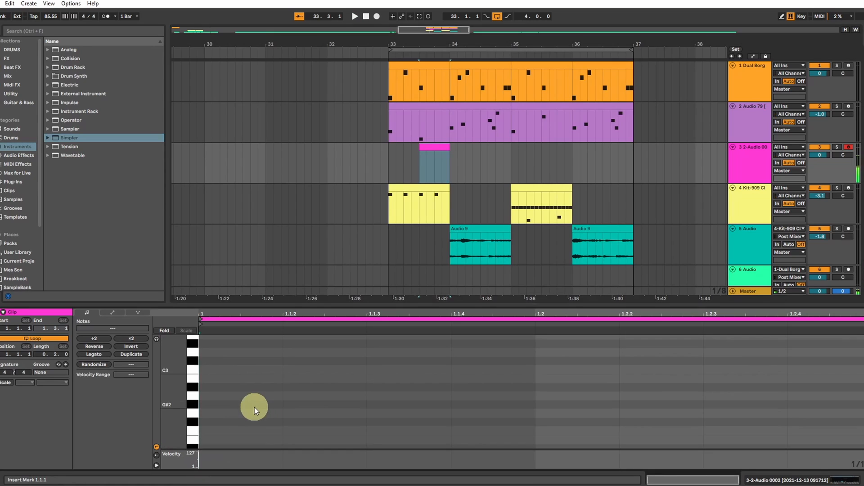
click(411, 166)
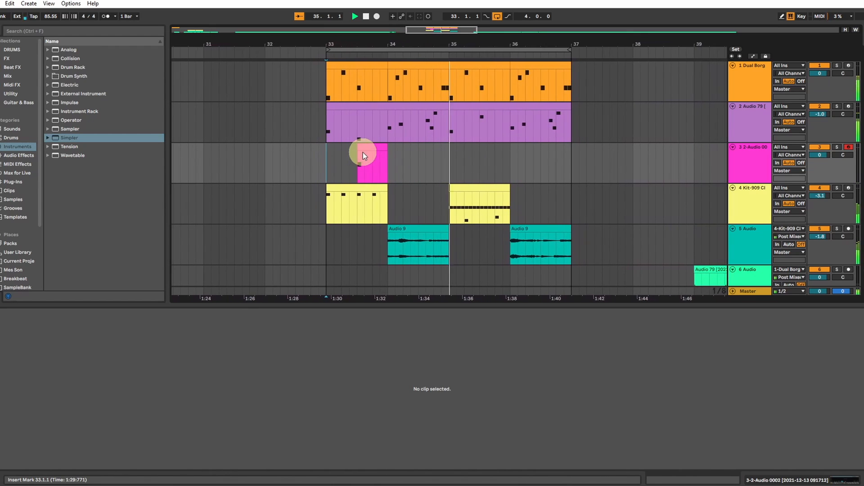
Step: Copy the snare clip to 35.3 and raise the copy's note to F2
drag(363, 152, 481, 154)
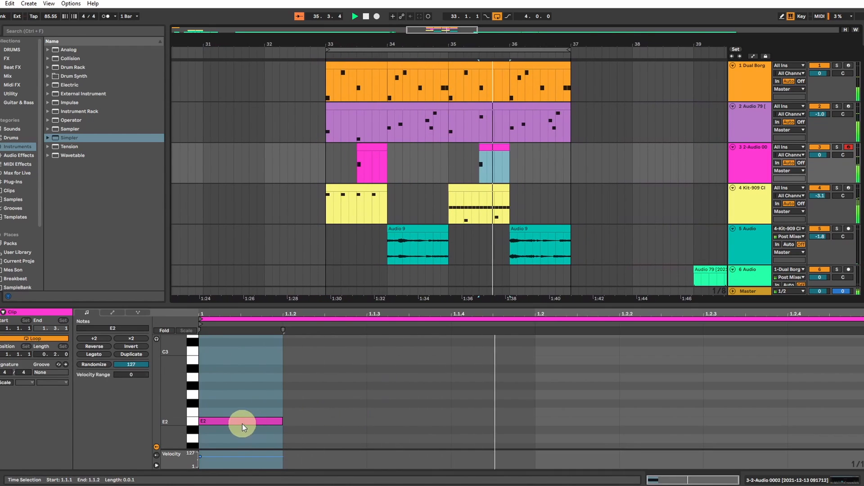
drag(242, 421, 243, 412)
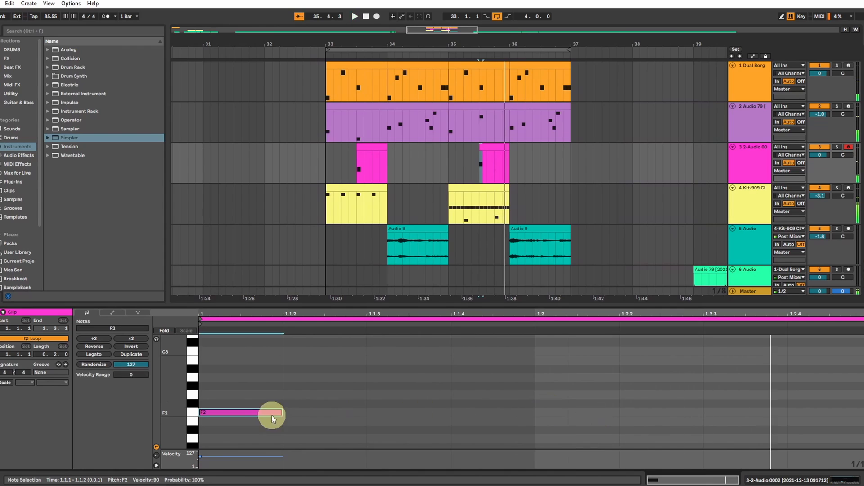
Step: Transpose the snare Simpler to -12 st and set its volume to -5.71 dB while auditioning it in the loop
click(784, 478)
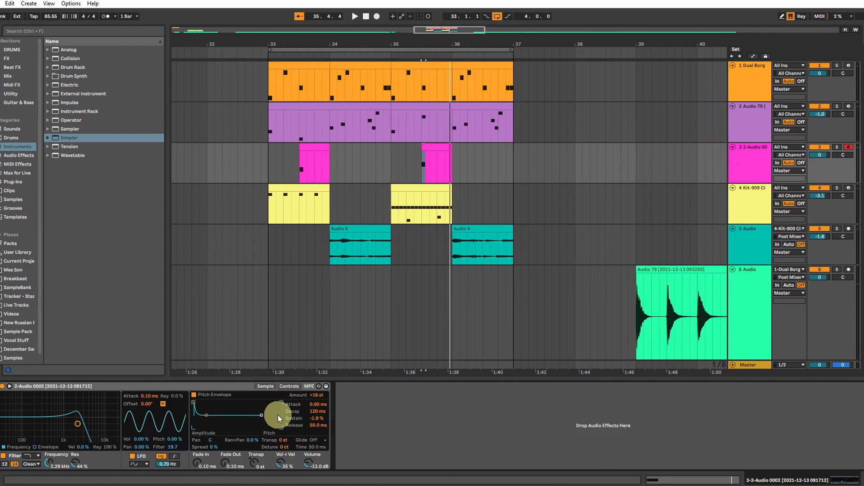
key(a)
drag(284, 440, 285, 439)
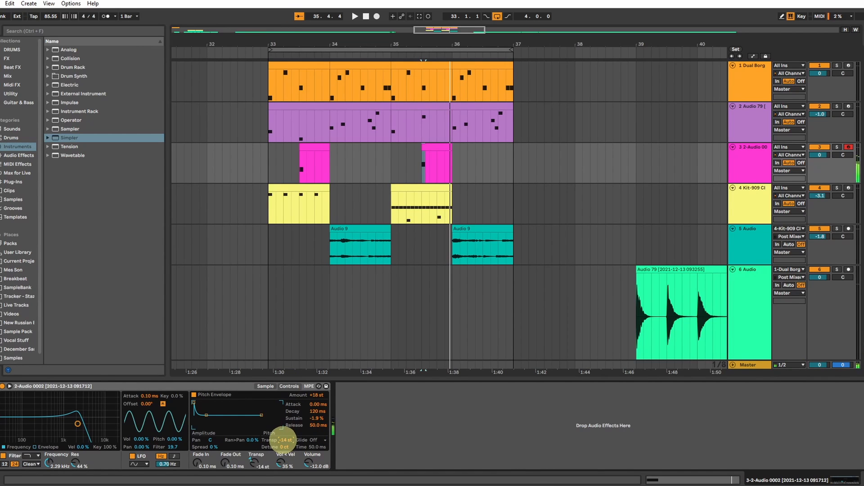
key(space)
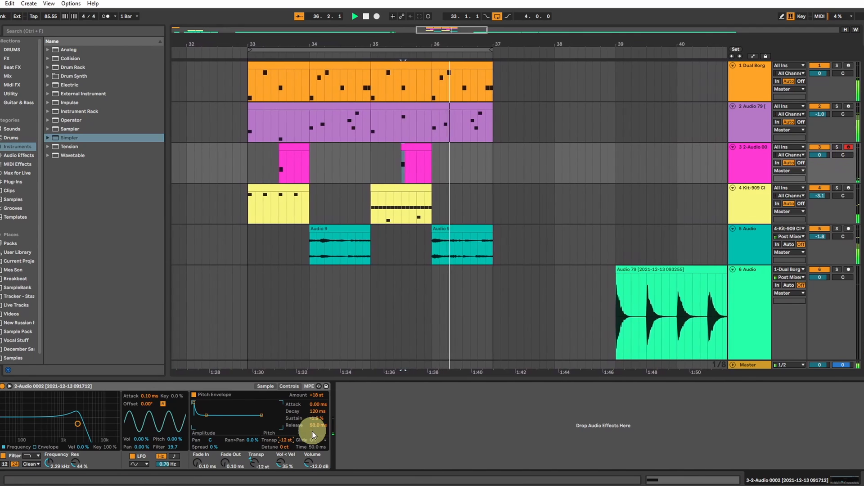
drag(309, 460, 308, 461)
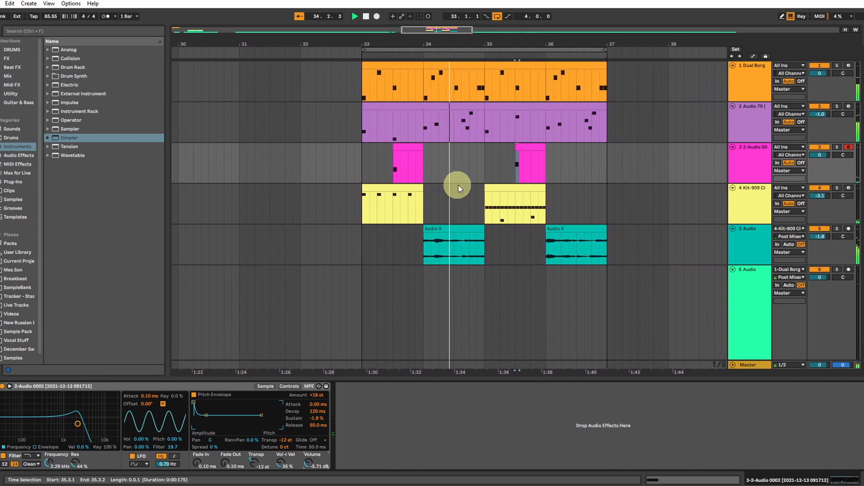
Step: Set the snare Simpler's LFO rate to 0.40 Hz
click(748, 161)
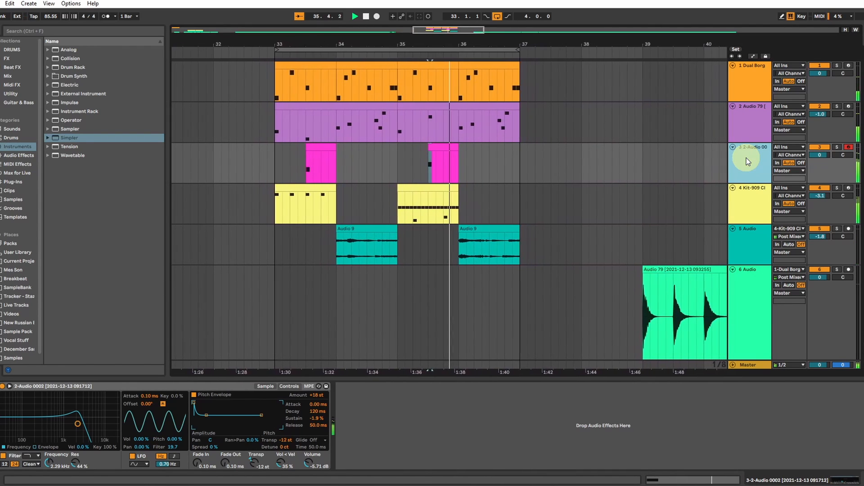
click(416, 151)
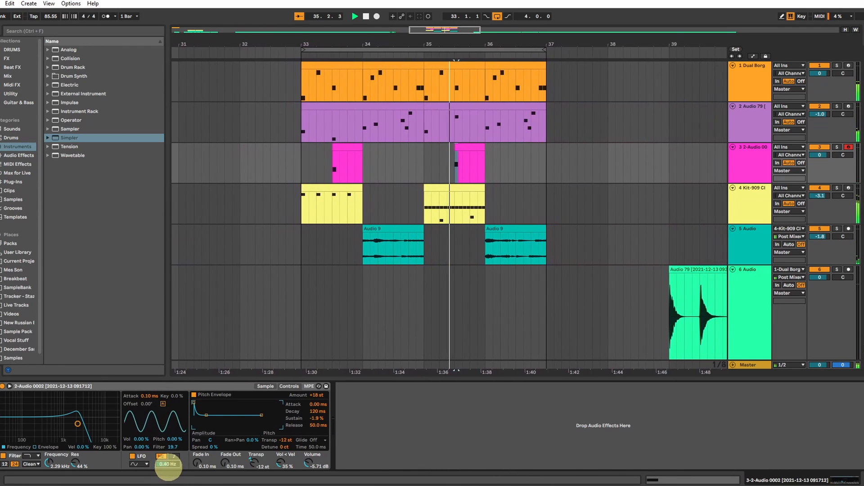
drag(168, 464, 169, 467)
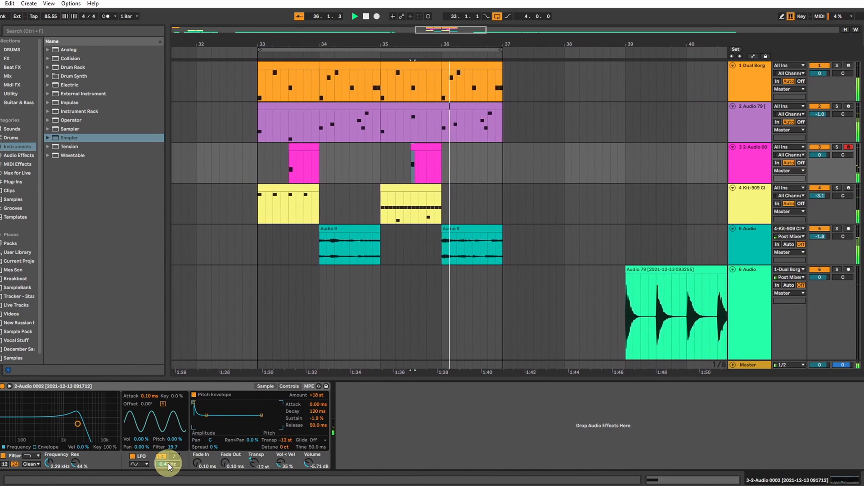
Step: Set the Kit-909 track's volume to -5.1 dB and the Dual Borg track's to -1.0 dB during loop playback
drag(816, 196, 816, 201)
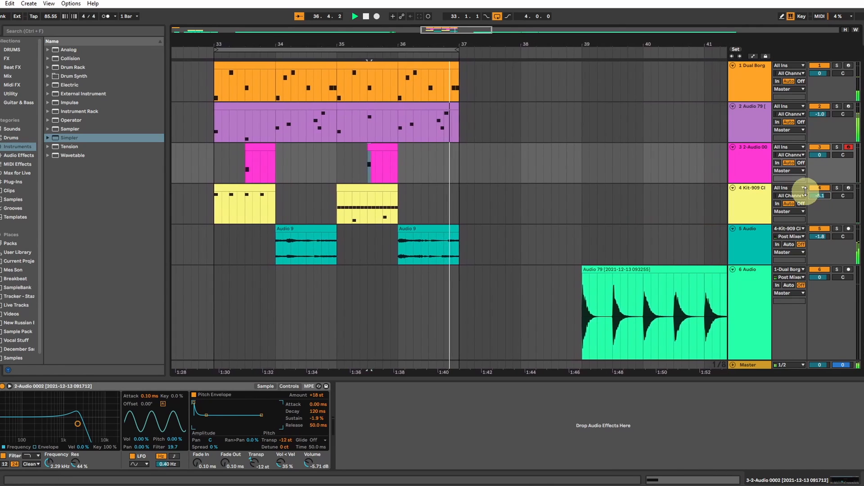
drag(824, 67, 822, 75)
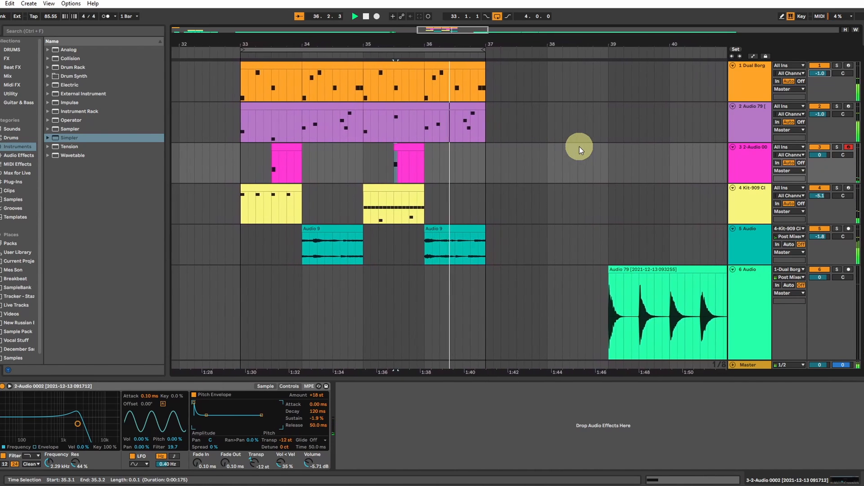
key(space)
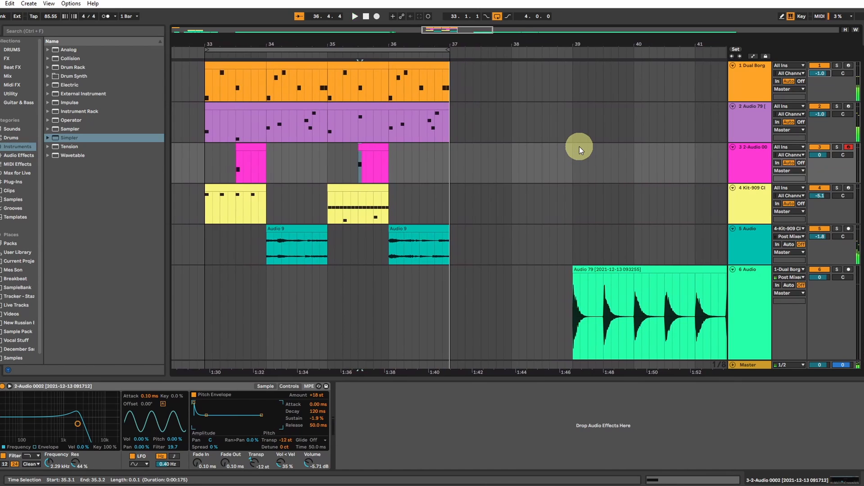